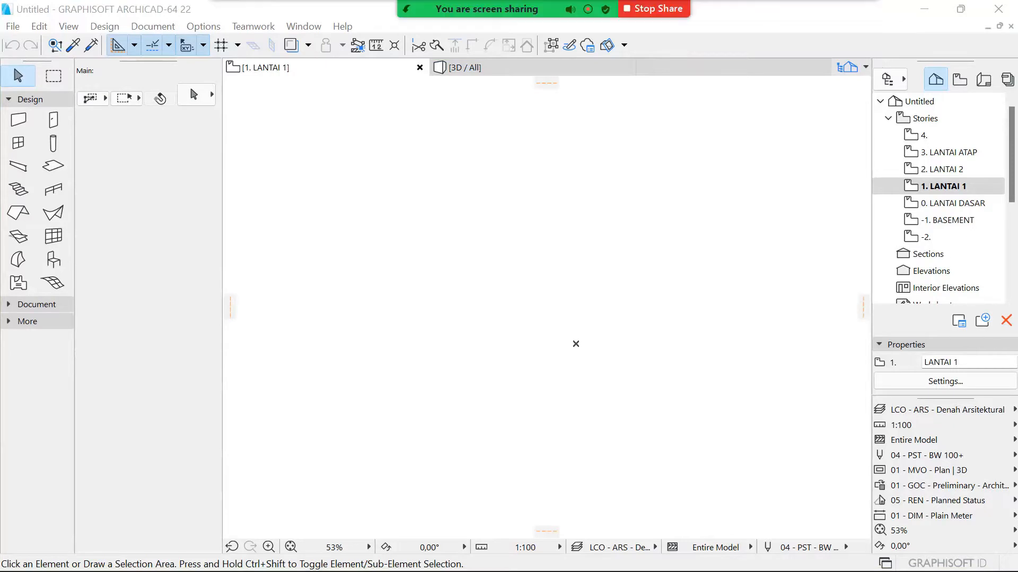
# Step: View the reference building image GAMBAR P2.png in Photos, and return to ARCHICAD to review the project's story settings
pyautogui.click(802, 553)
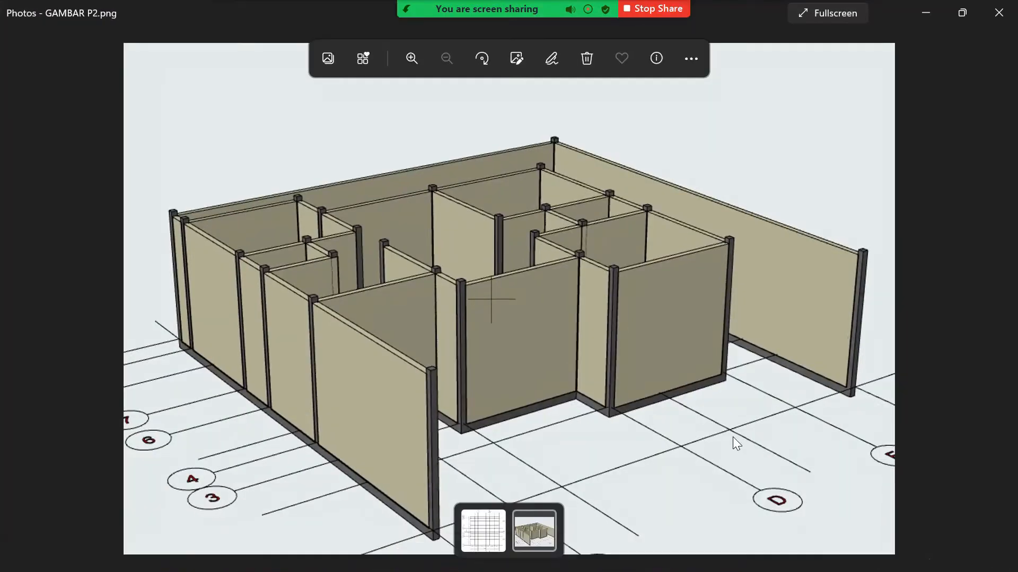
pyautogui.click(920, 16)
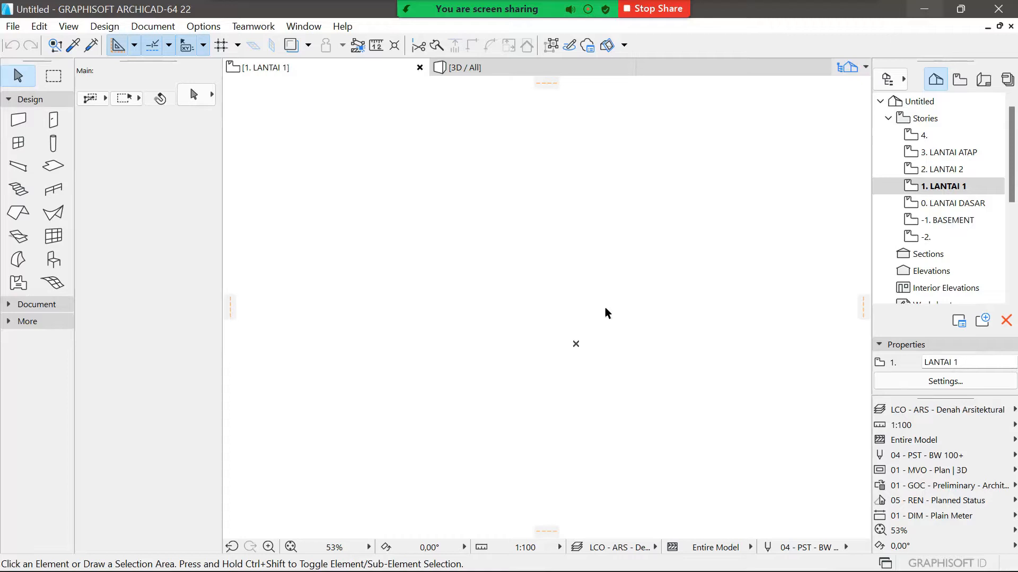
pyautogui.hotkey('ctrl', '7')
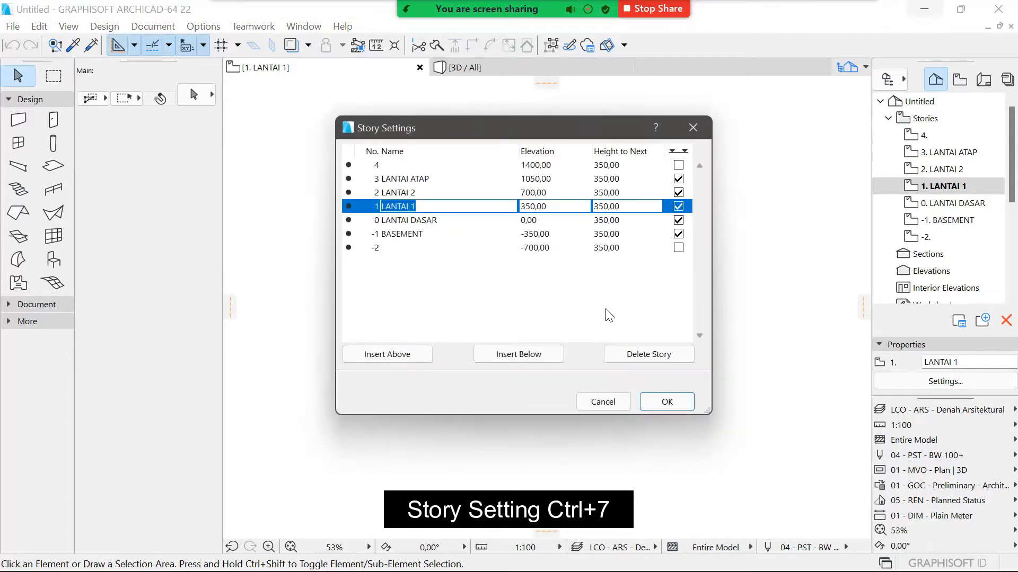
pyautogui.click(693, 134)
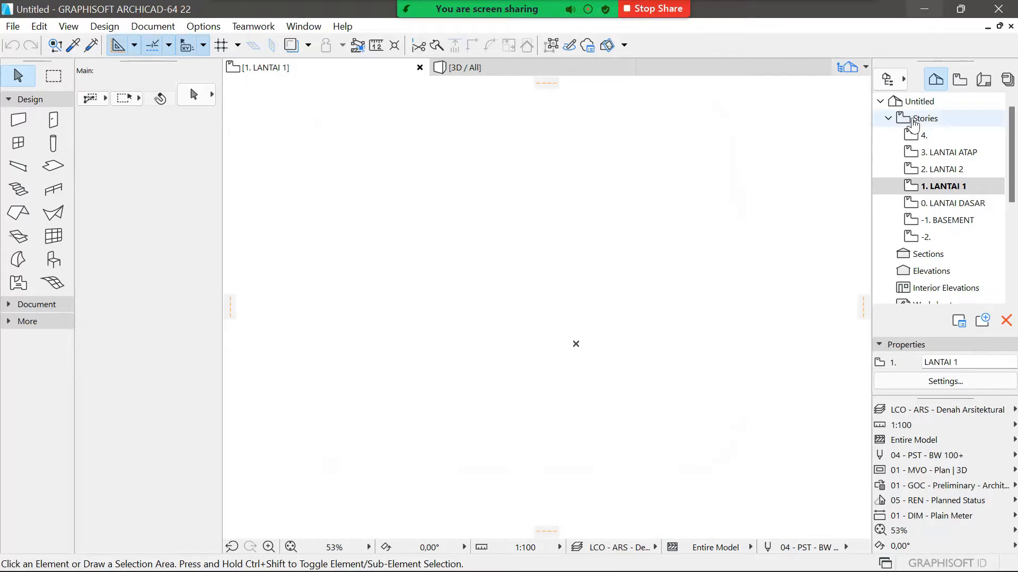
# Step: In the story settings, delete stories 4, LANTAI 2, LANTAI 1 and -2, keeping LANTAI ATAP, LANTAI DASAR and BASEMENT
pyautogui.rightClick(912, 122)
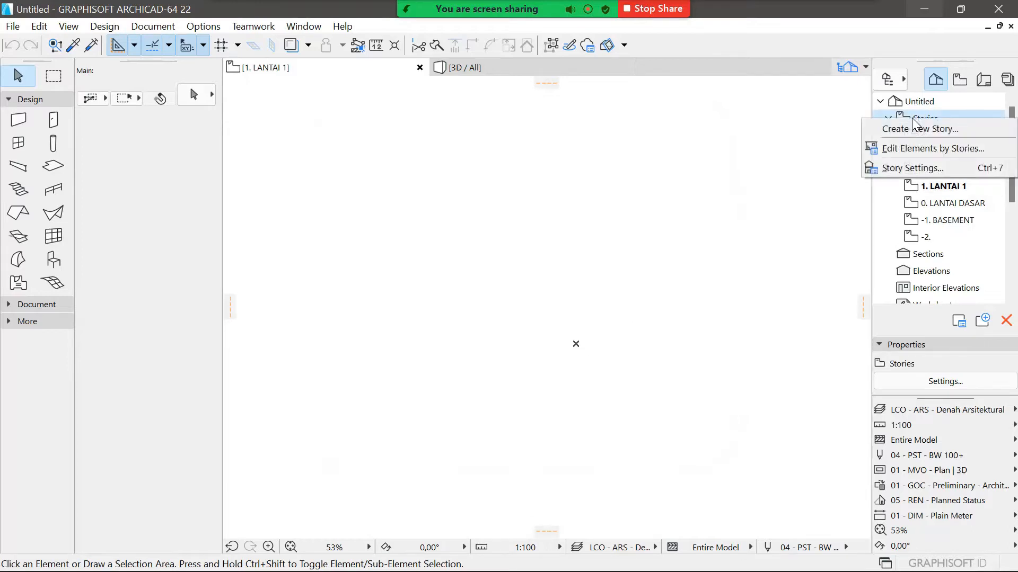
pyautogui.click(924, 168)
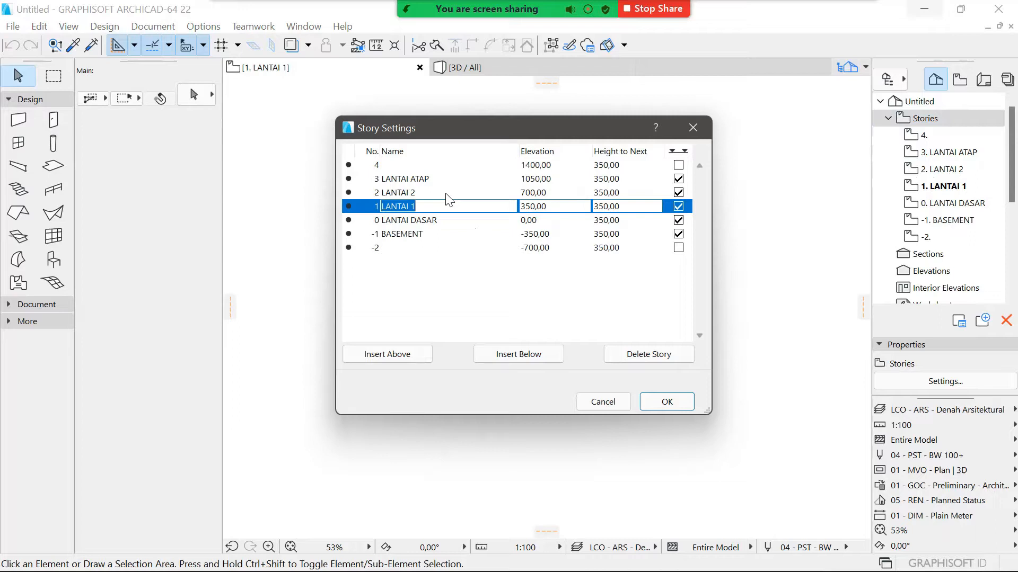
pyautogui.click(443, 162)
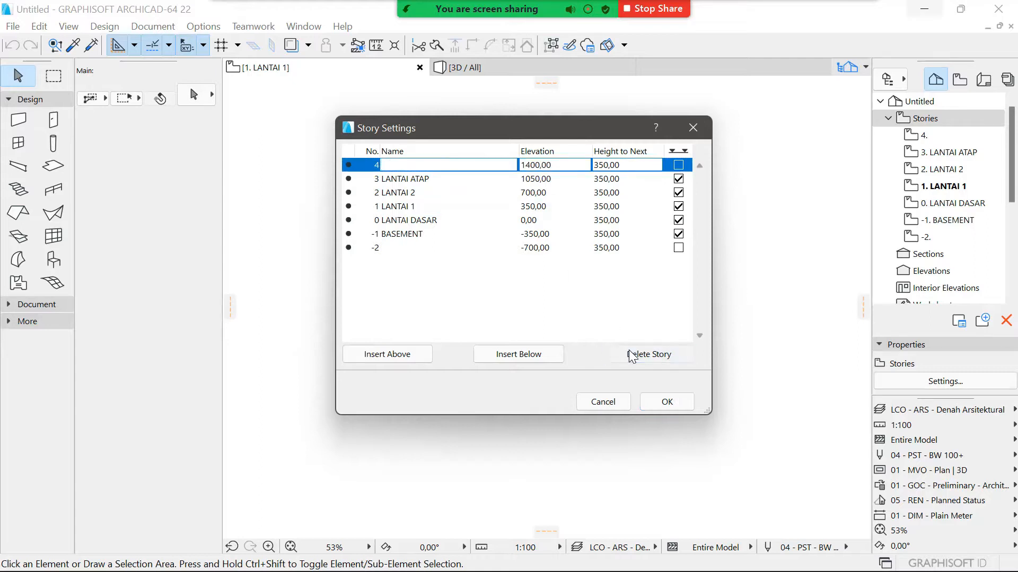
pyautogui.click(632, 354)
pyautogui.click(448, 180)
pyautogui.click(662, 352)
pyautogui.click(462, 180)
pyautogui.click(626, 355)
pyautogui.click(493, 208)
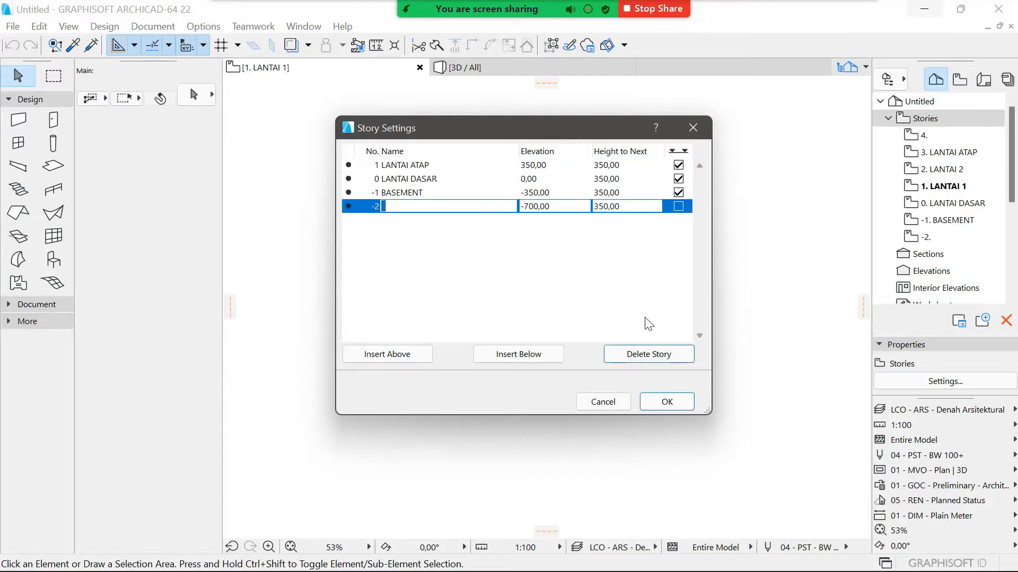
pyautogui.click(650, 354)
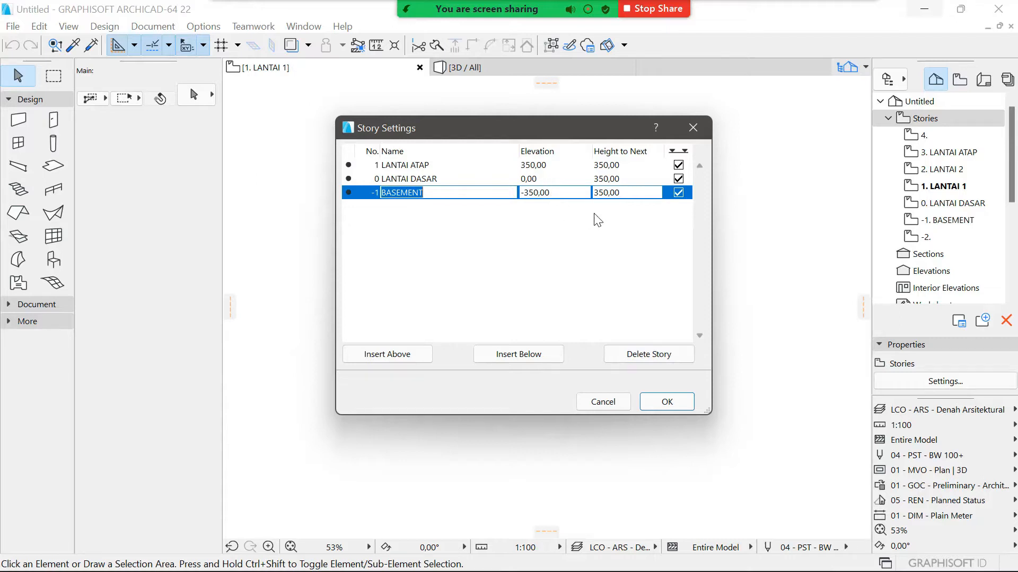
# Step: Edit the BASEMENT story's elevation and apply the story settings, accepting the permanent deletion of the removed stories
pyautogui.click(522, 192)
pyautogui.press('BackSpace')
pyautogui.moveTo(525, 194); pyautogui.dragTo(519, 197)
pyautogui.click(665, 403)
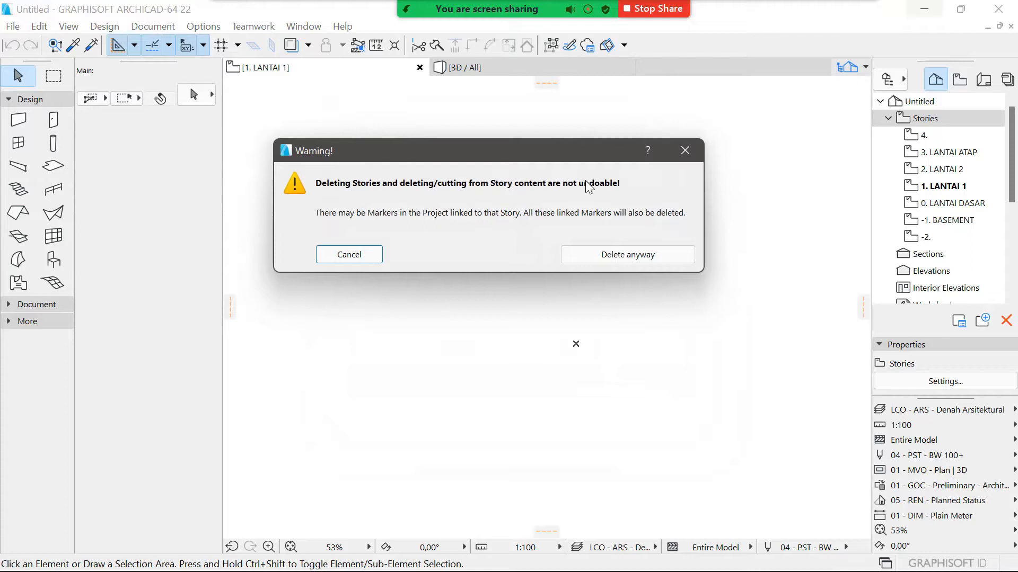
pyautogui.click(607, 259)
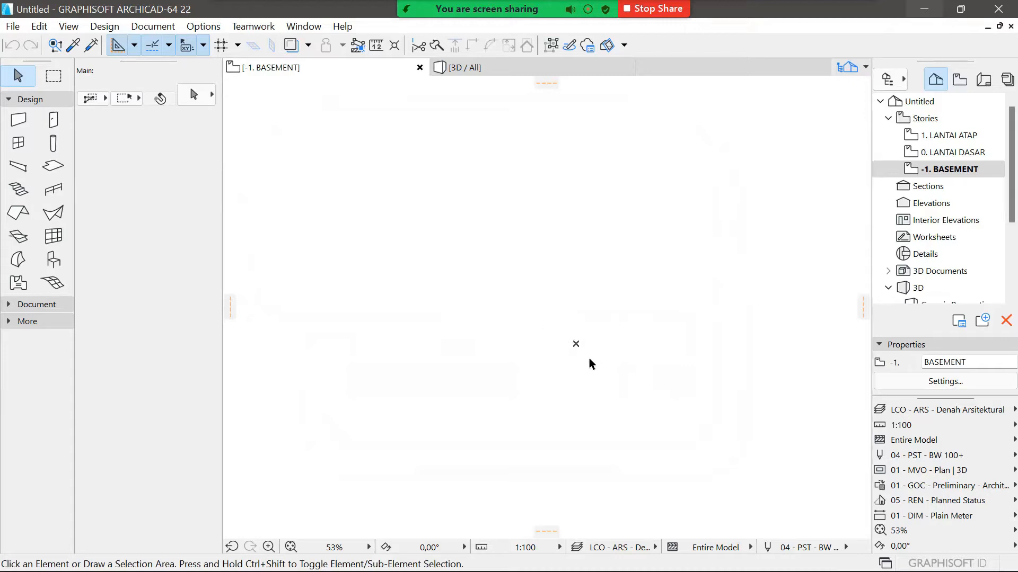
# Step: On the LANTAI DASAR plan, start a grid system that places columns at grid line intersections and default beams on grid lines
pyautogui.doubleClick(962, 158)
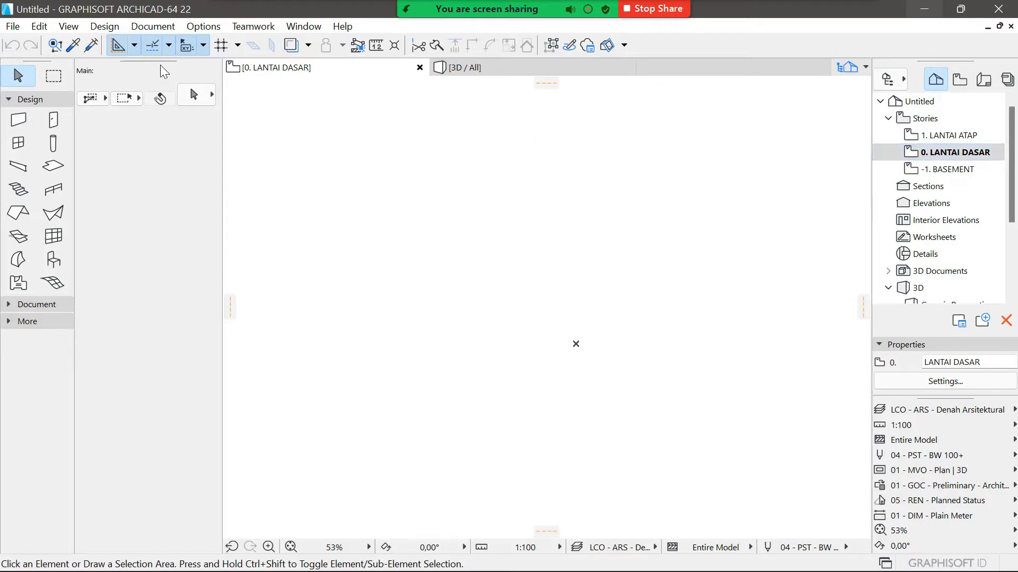
pyautogui.click(110, 28)
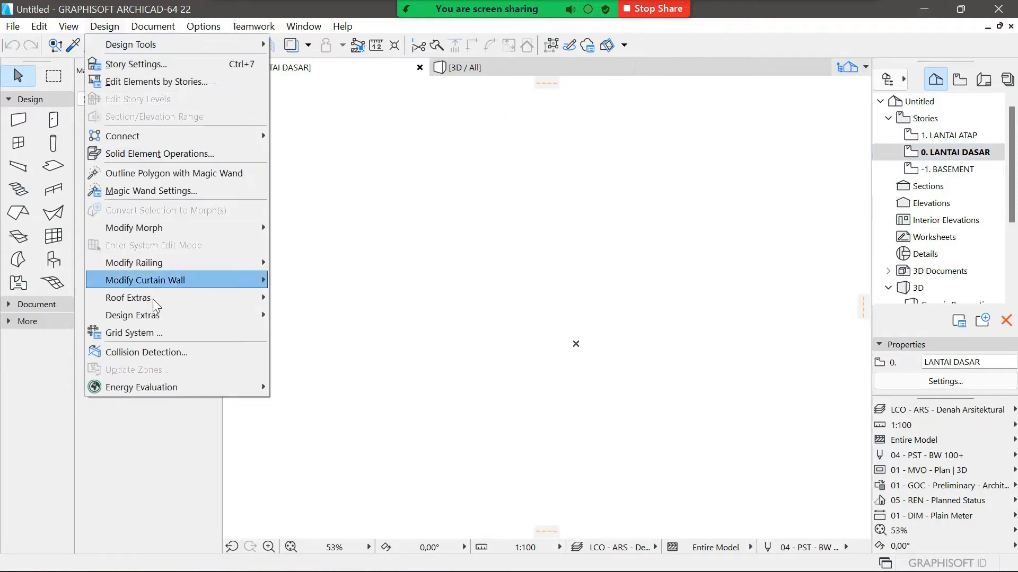
pyautogui.click(159, 332)
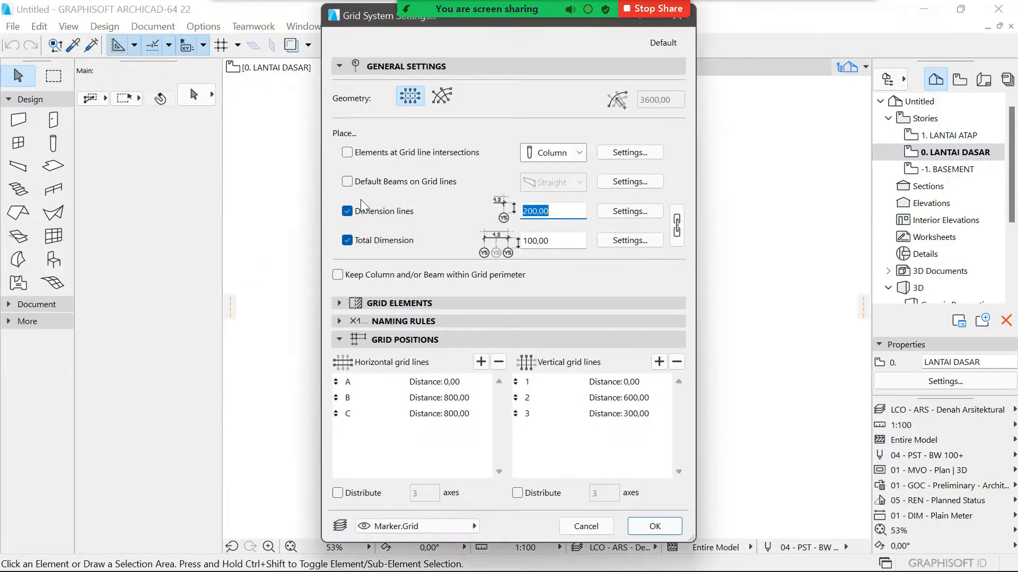
pyautogui.click(347, 153)
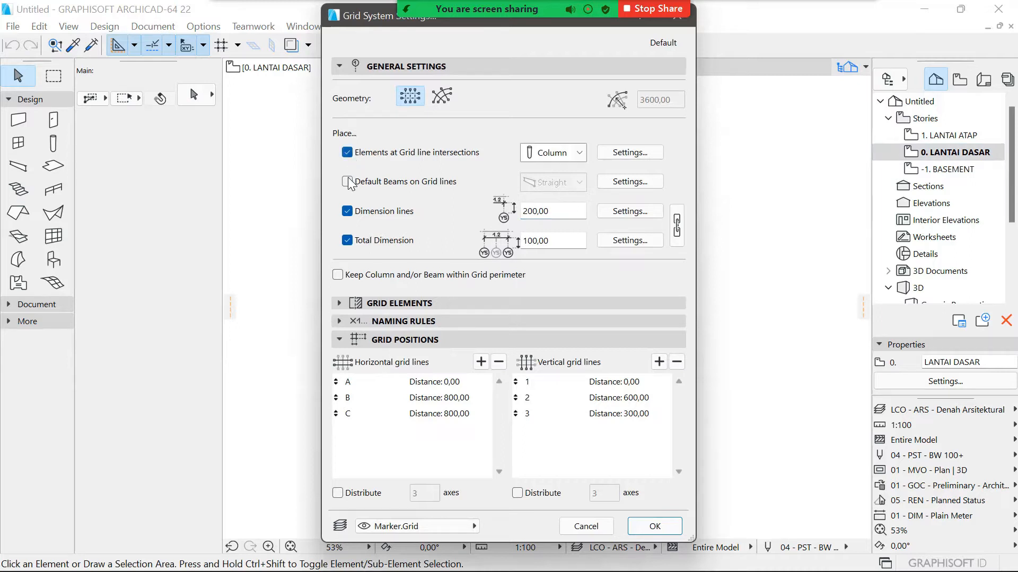
pyautogui.click(348, 182)
# Step: Set the grid columns' default cross-section to 15,00 by 15,00
pyautogui.click(611, 154)
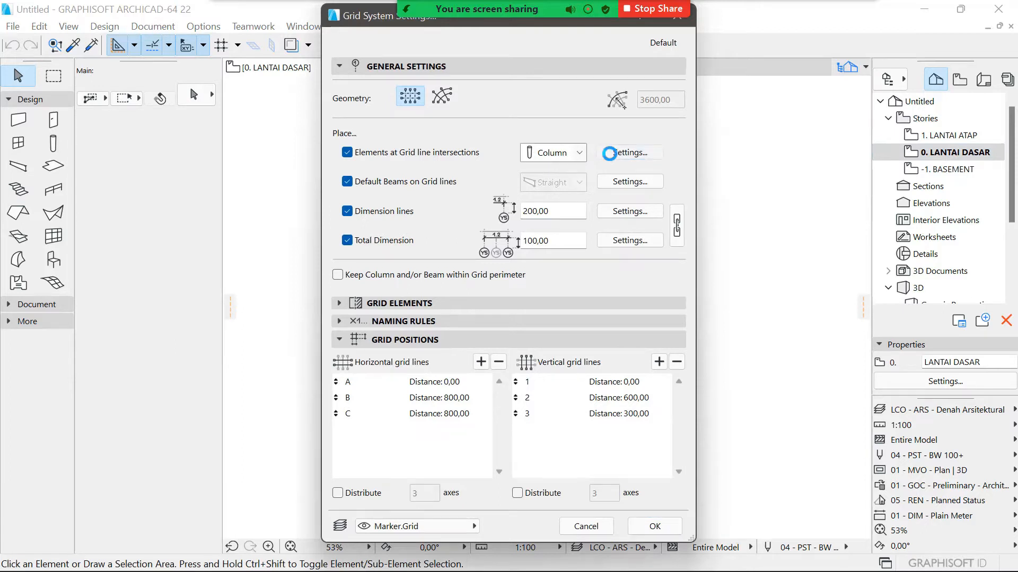
pyautogui.click(514, 120)
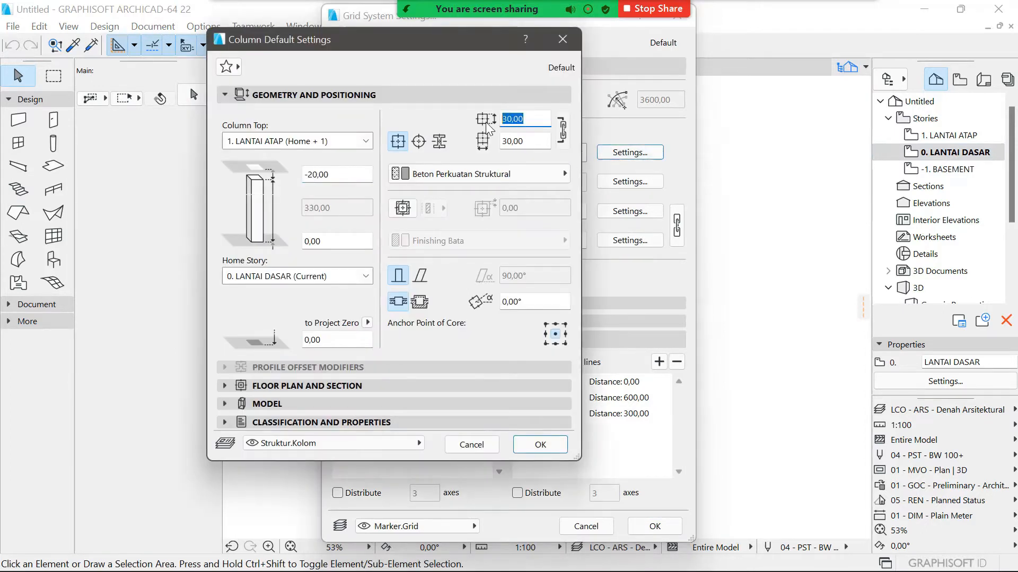
pyautogui.write('15,00')
pyautogui.click(340, 175)
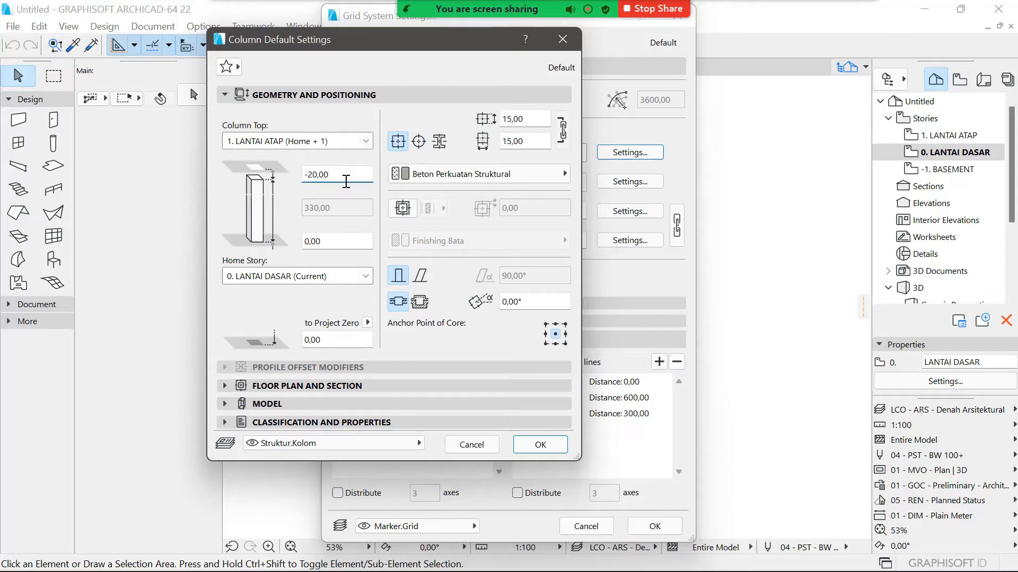
pyautogui.click(539, 445)
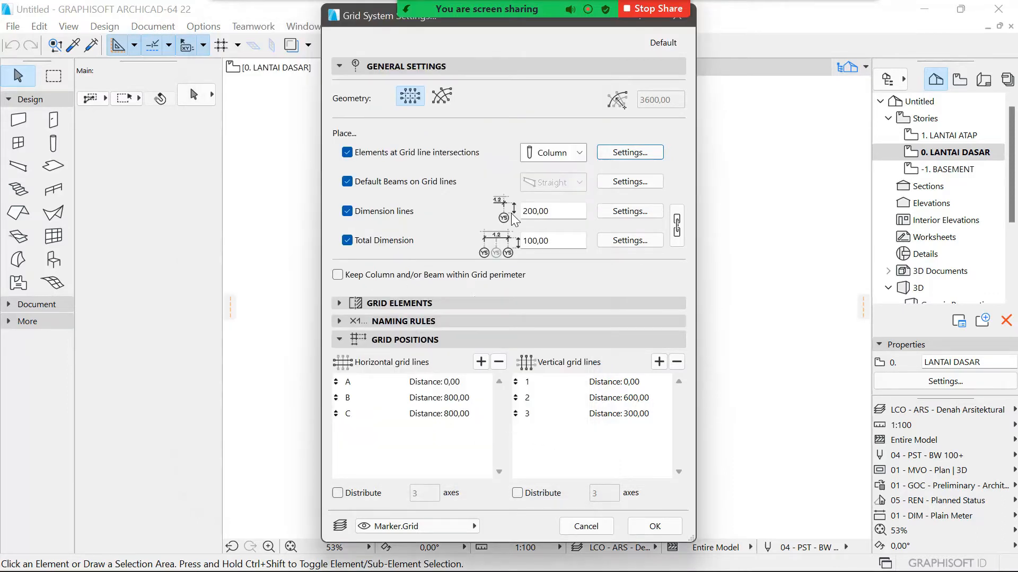
# Step: Set the grid beams' default cross-section to a width of 15 and a height of 20
pyautogui.click(619, 181)
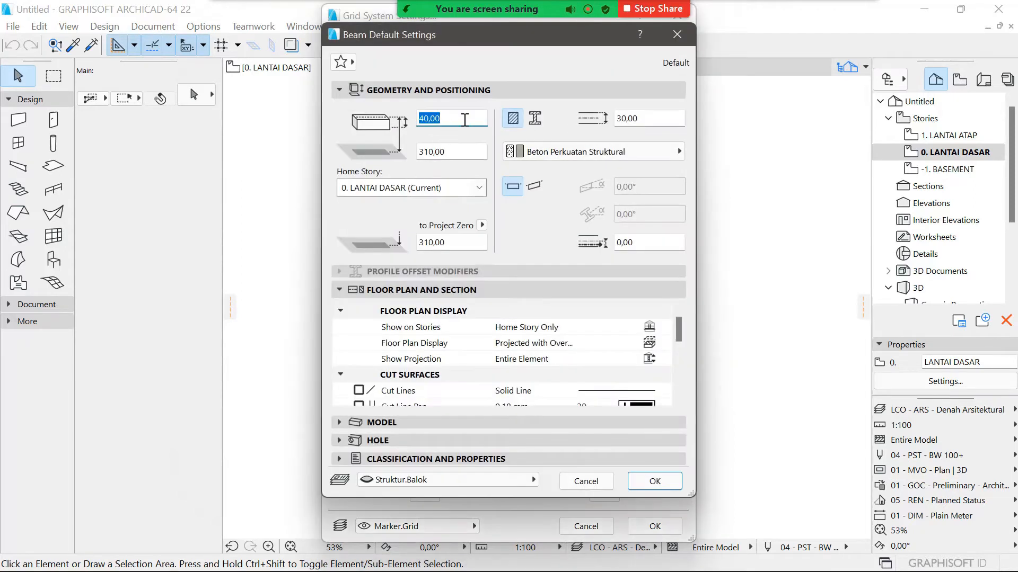
pyautogui.doubleClick(672, 118)
pyautogui.write('15')
pyautogui.doubleClick(450, 118)
pyautogui.write('20')
pyautogui.click(656, 481)
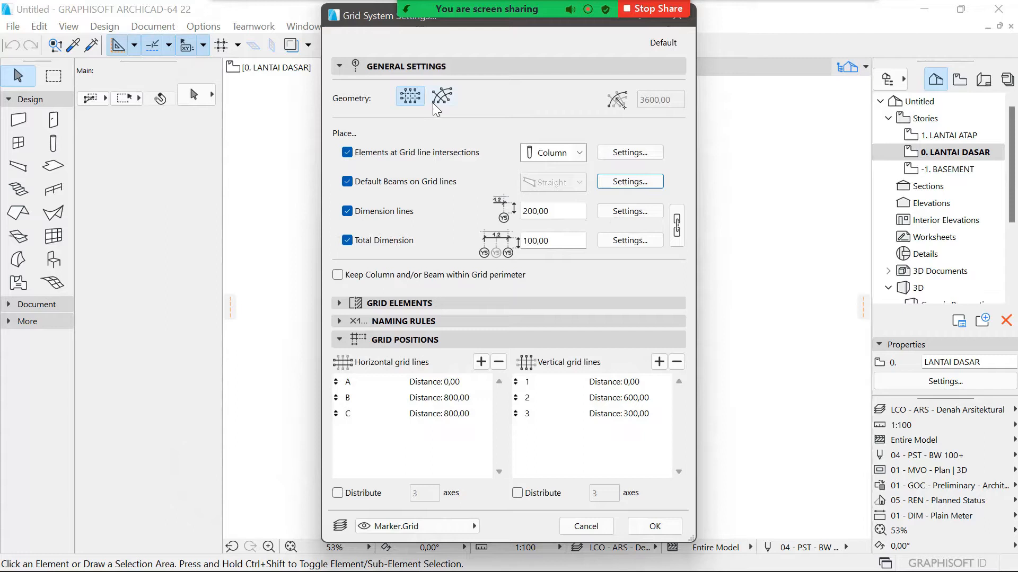
# Step: Keep columns and beams within the grid perimeter and set the grid elements' line extension to 25
pyautogui.click(337, 276)
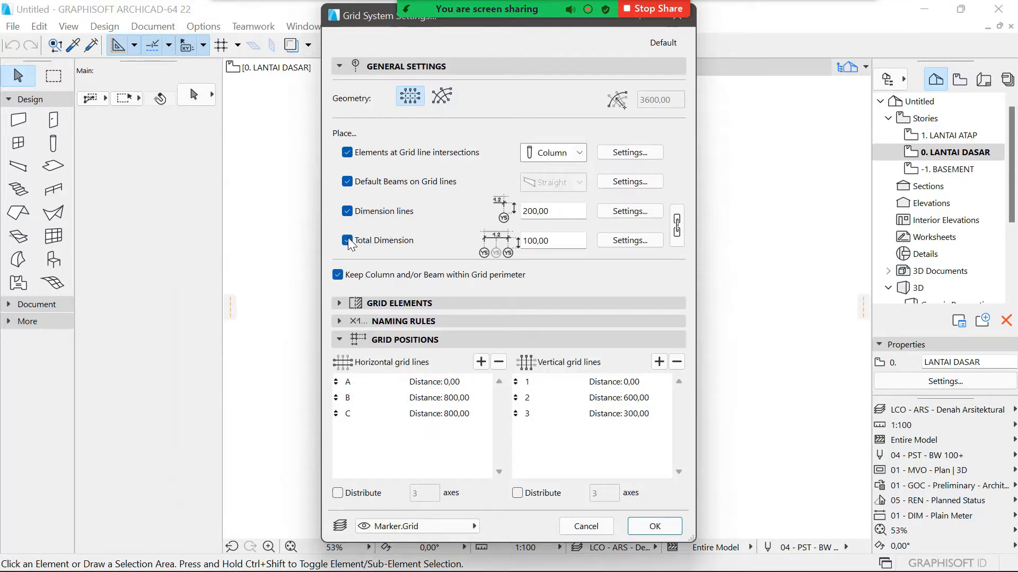
pyautogui.click(432, 66)
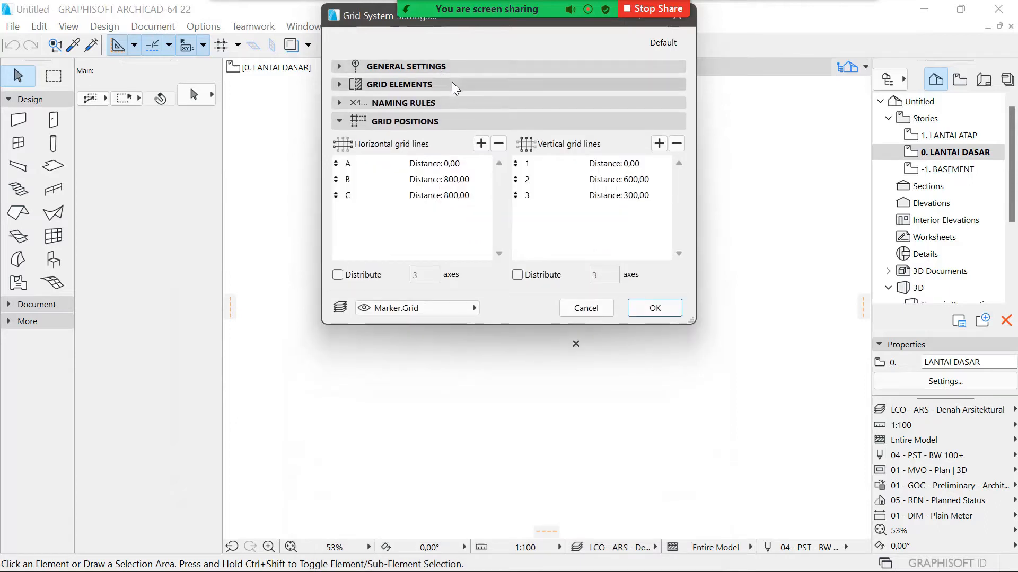
pyautogui.click(451, 85)
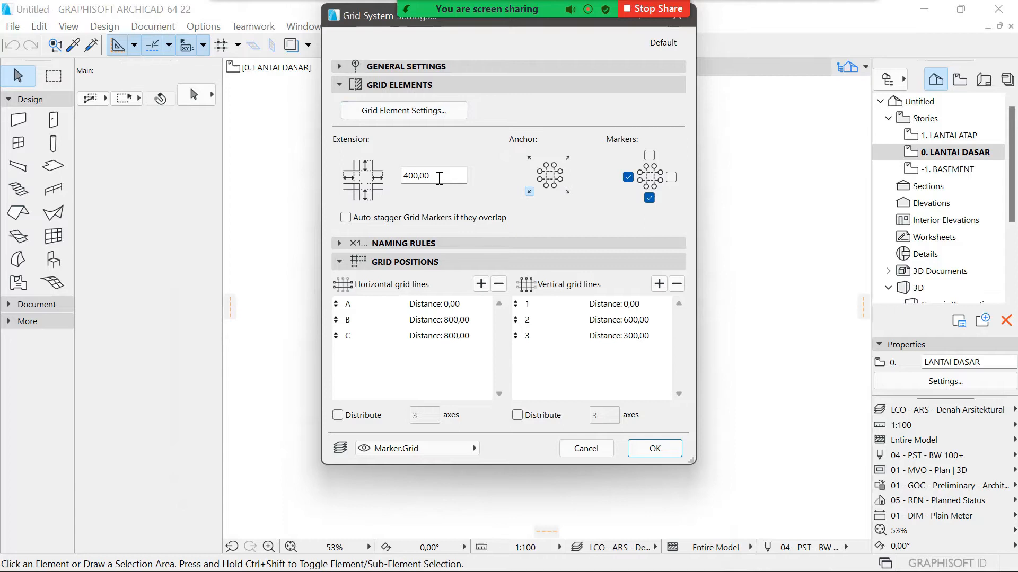
pyautogui.moveTo(439, 178); pyautogui.dragTo(390, 180)
pyautogui.write('25')
pyautogui.click(444, 87)
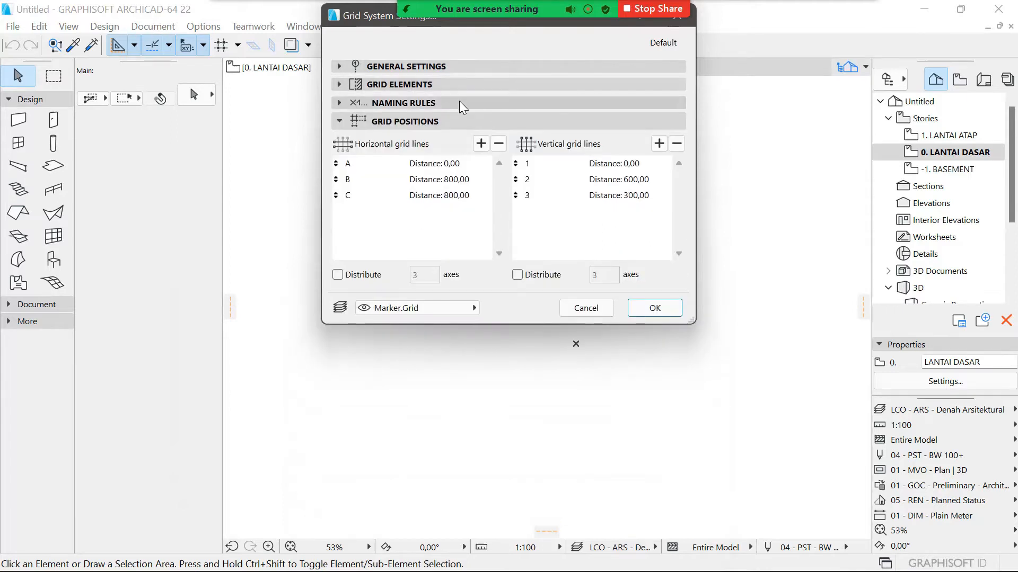
# Step: Set the automatic grid naming to 1,2,3 for horizontal grid lines and A,B,C for vertical grid lines
pyautogui.click(461, 103)
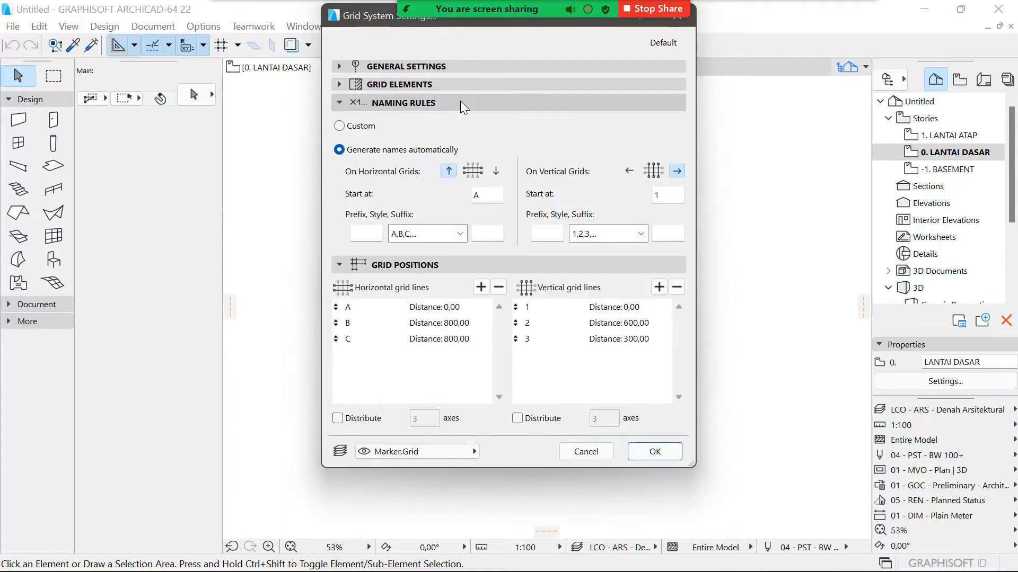
pyautogui.click(460, 233)
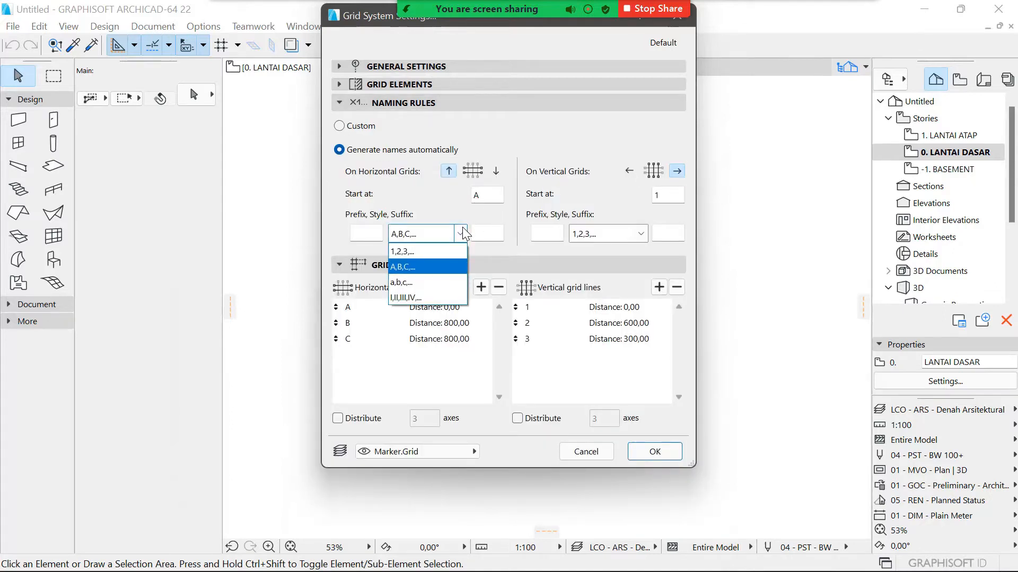
pyautogui.click(446, 251)
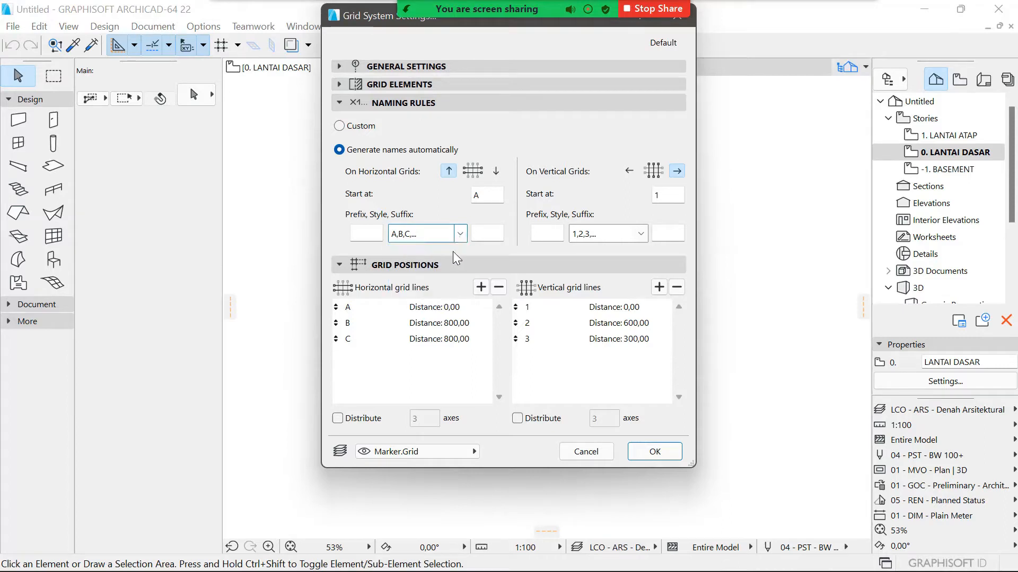
pyautogui.click(641, 234)
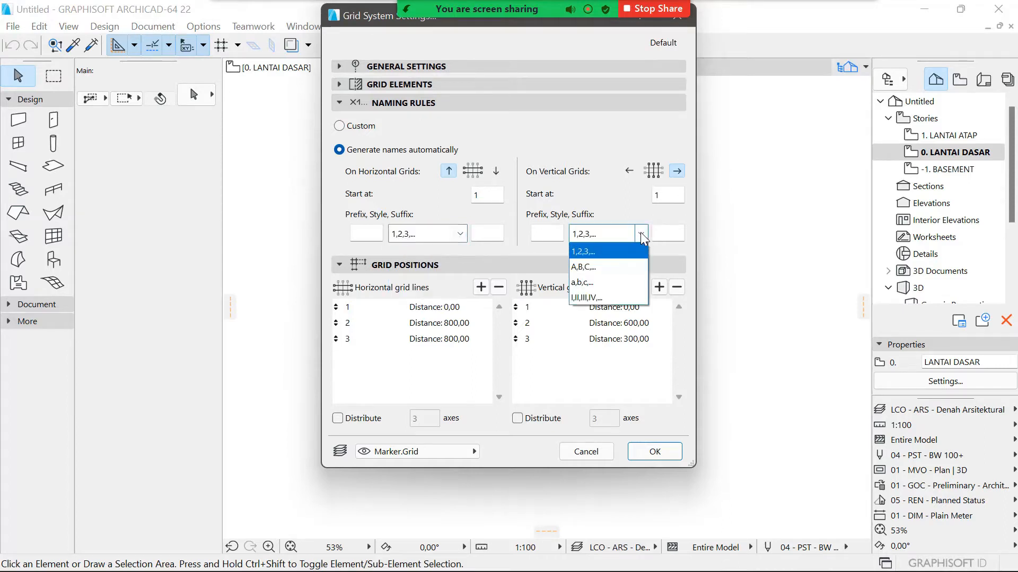
pyautogui.click(612, 266)
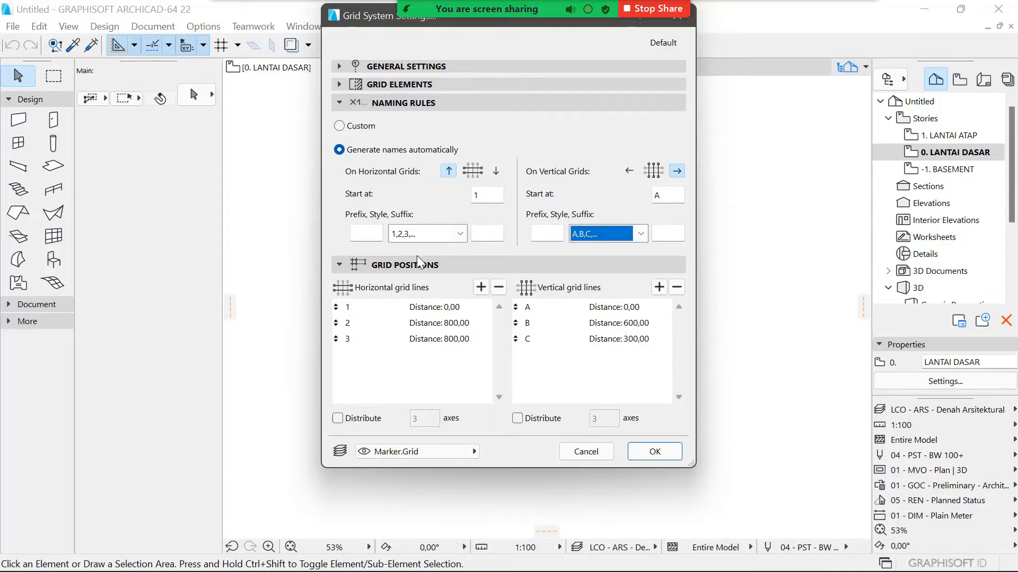
pyautogui.click(450, 106)
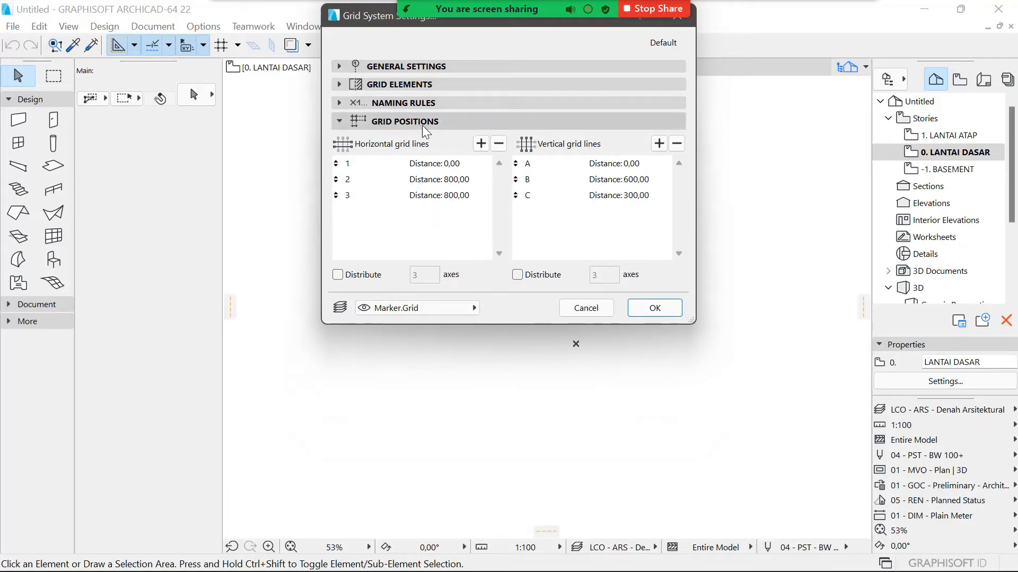
# Step: Add a fourth horizontal grid line and view the reference drawing GAMBAR GRID.png in Photos for the grid spacings
pyautogui.click(481, 143)
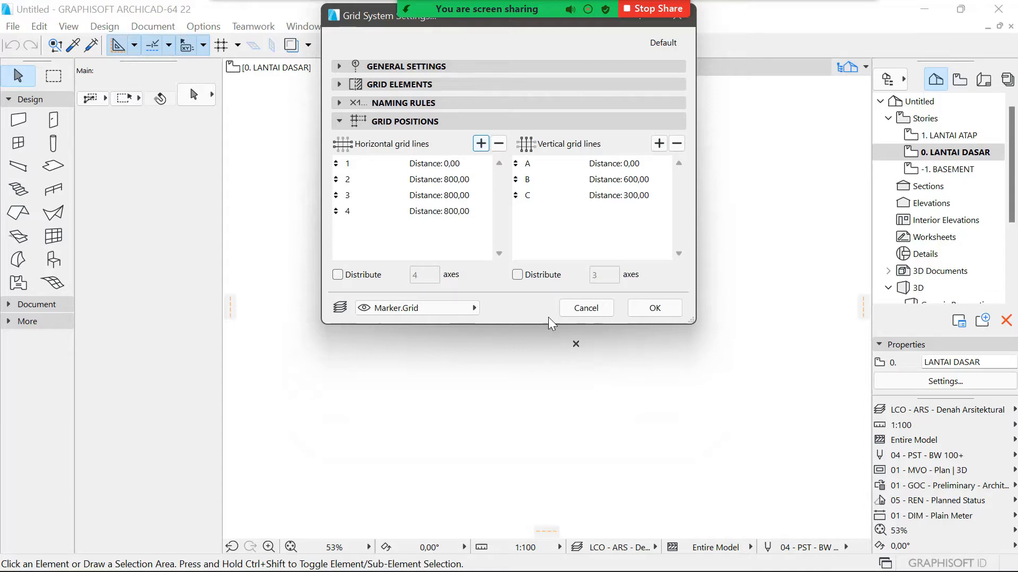
pyautogui.click(800, 554)
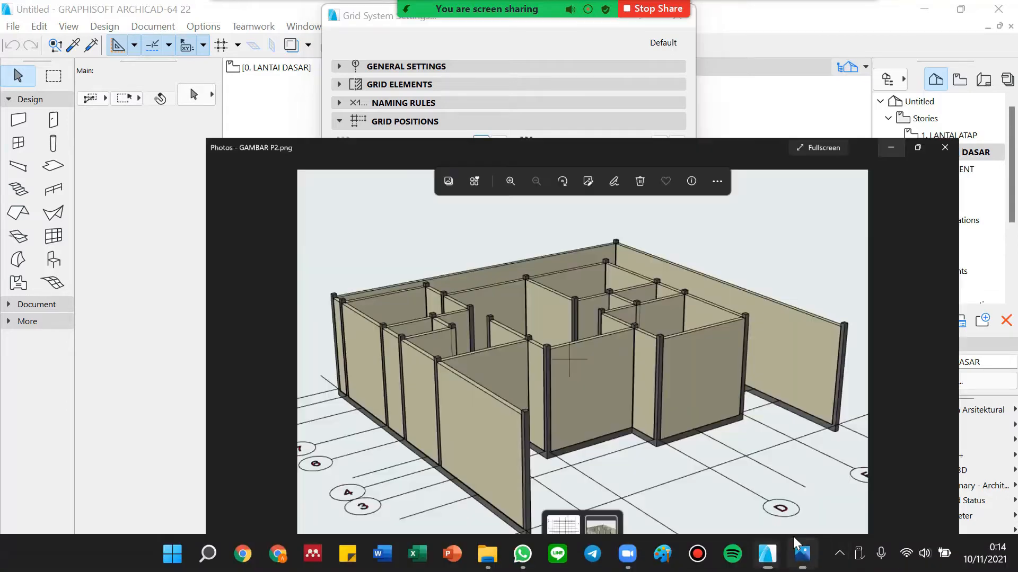
pyautogui.click(491, 518)
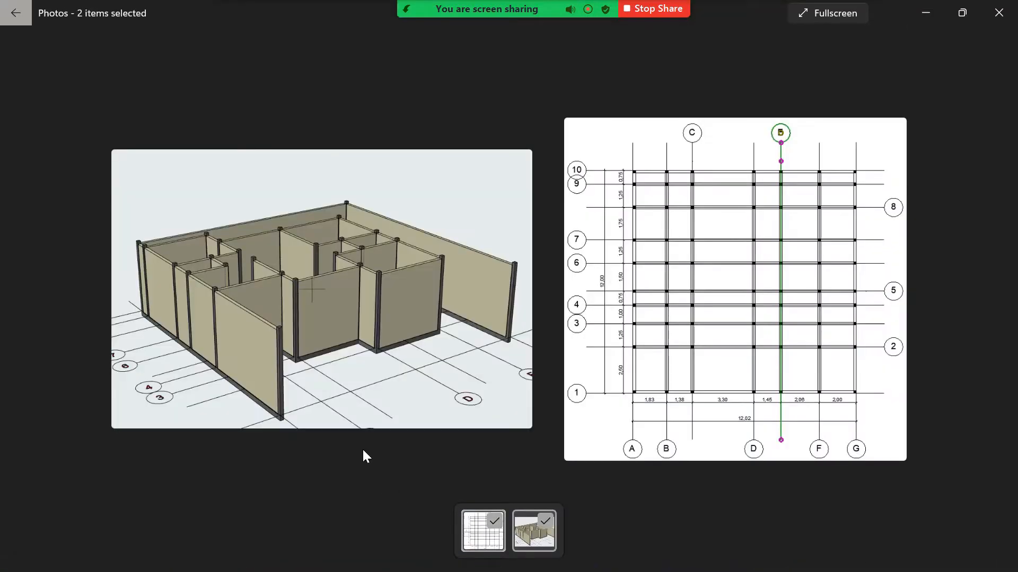
pyautogui.click(637, 282)
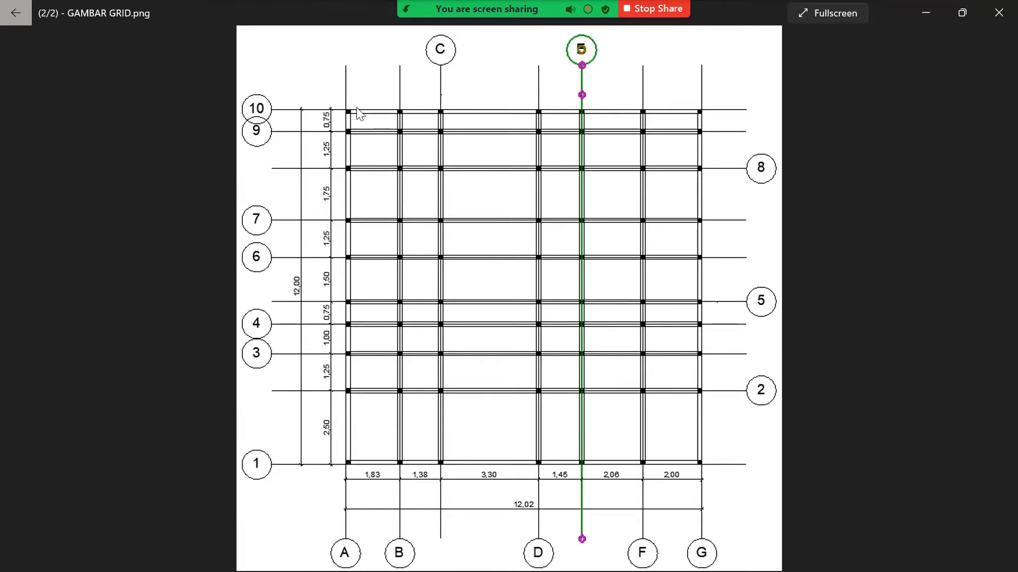
# Step: Return to ARCHICAD's grid system settings and add horizontal grid lines up to line 10
pyautogui.click(923, 14)
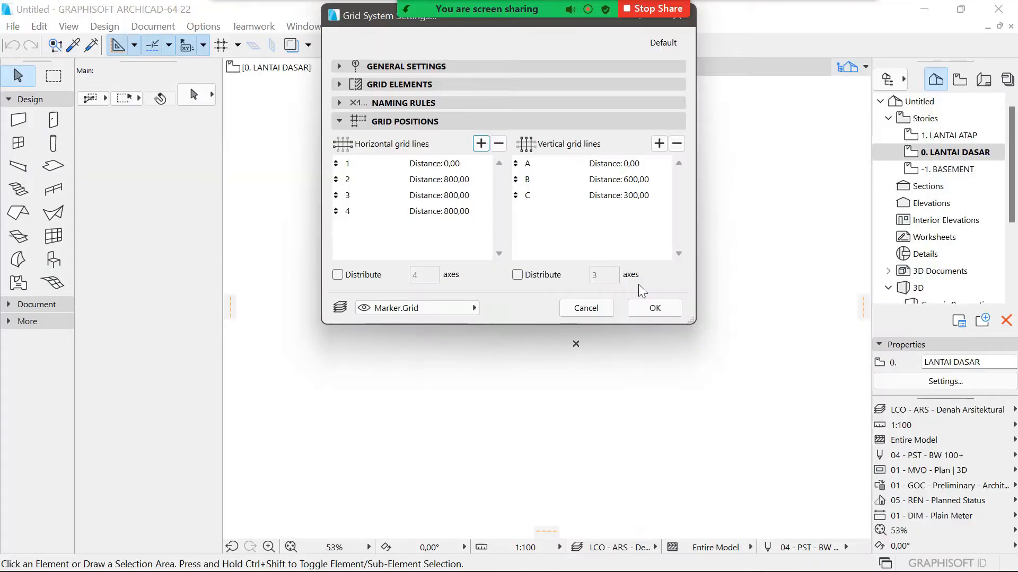
pyautogui.click(481, 143)
pyautogui.click(481, 144)
pyautogui.click(481, 144)
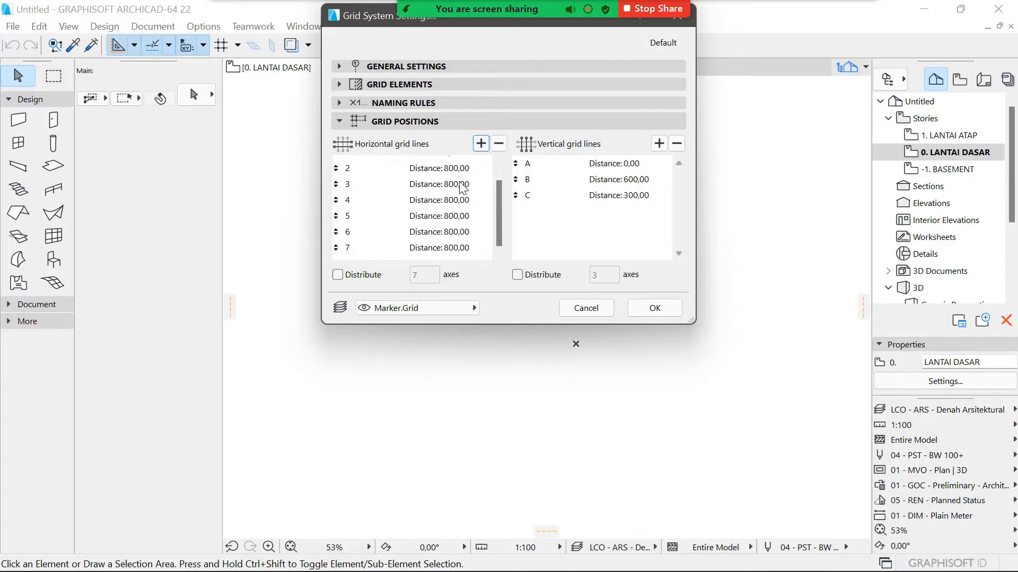
pyautogui.click(481, 143)
pyautogui.click(481, 144)
pyautogui.click(481, 144)
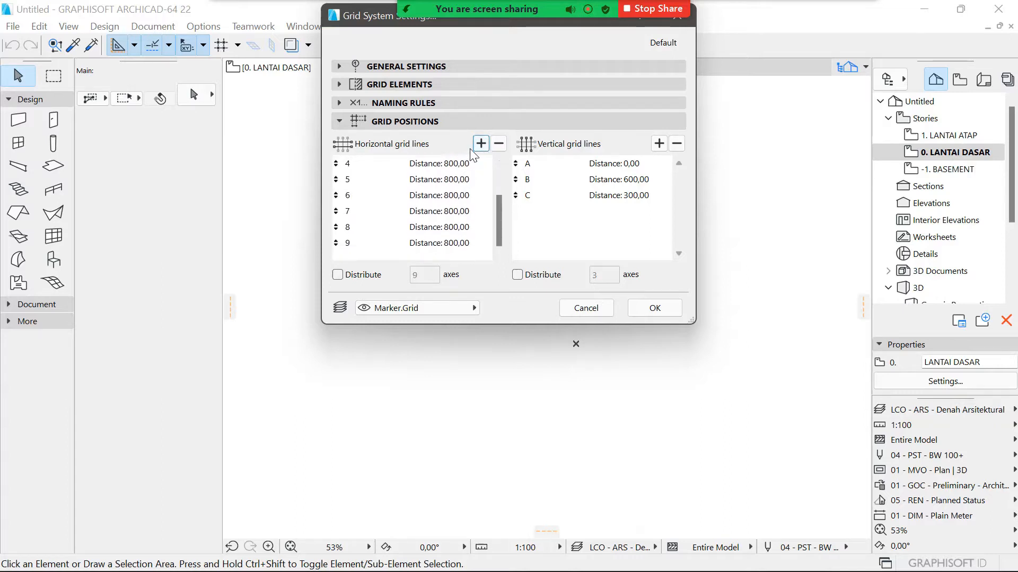
# Step: Add four more vertical grid lines, up to line G
pyautogui.click(657, 148)
pyautogui.click(657, 149)
pyautogui.click(658, 148)
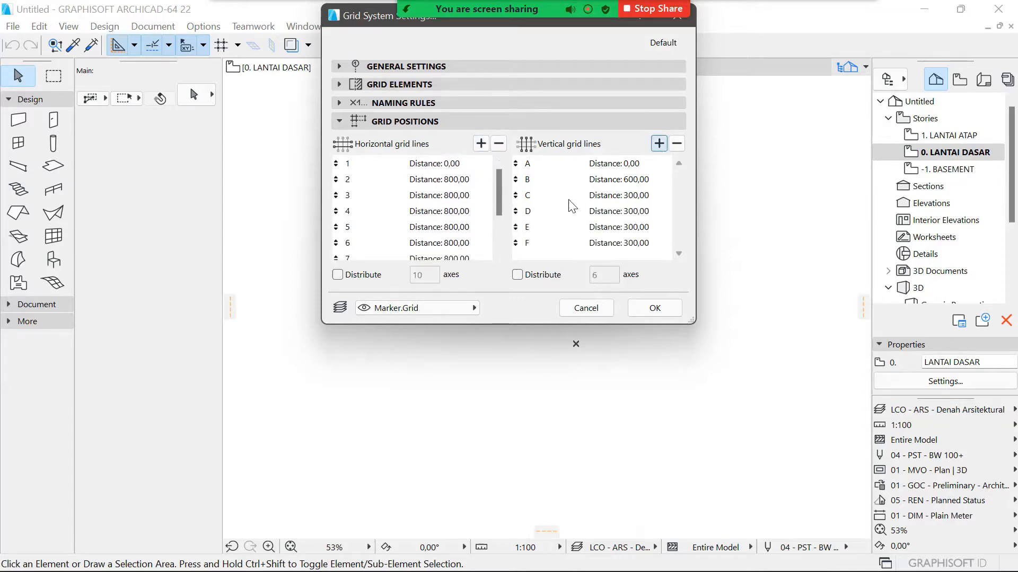
pyautogui.click(659, 143)
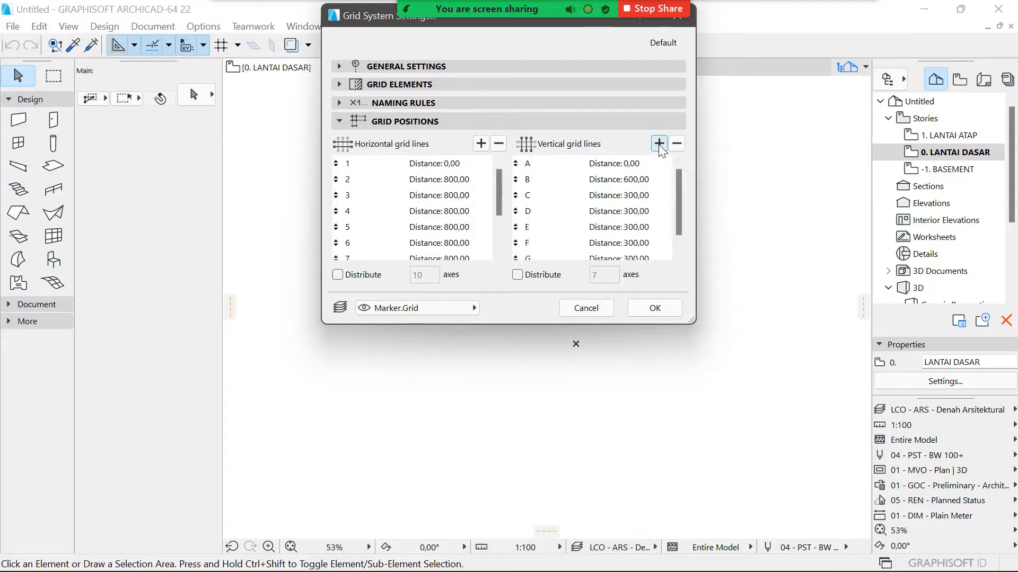
# Step: Set the distances of vertical grid lines B to G to 183, 138, 330, 145, 206 and 200
pyautogui.click(461, 179)
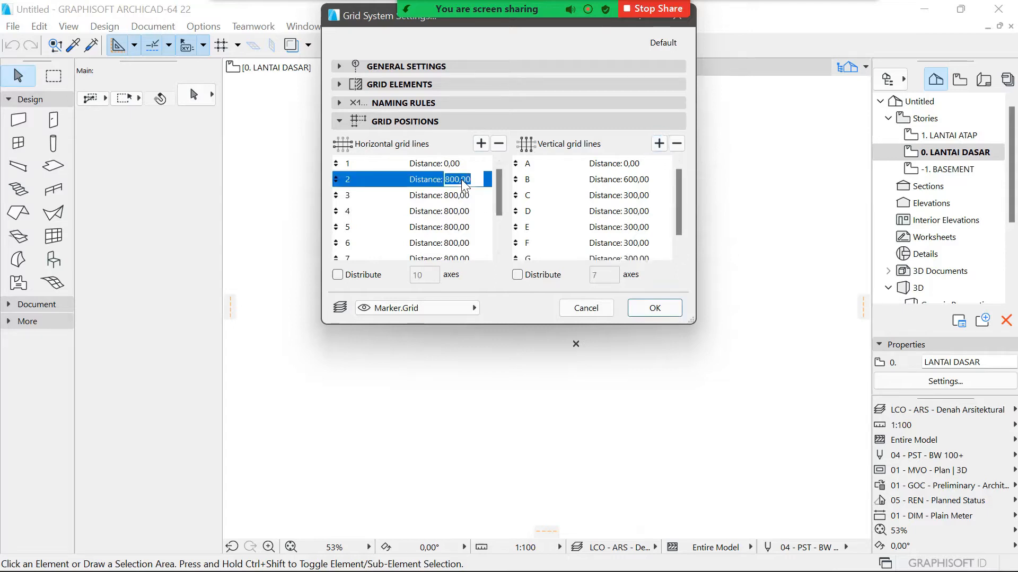
pyautogui.click(658, 186)
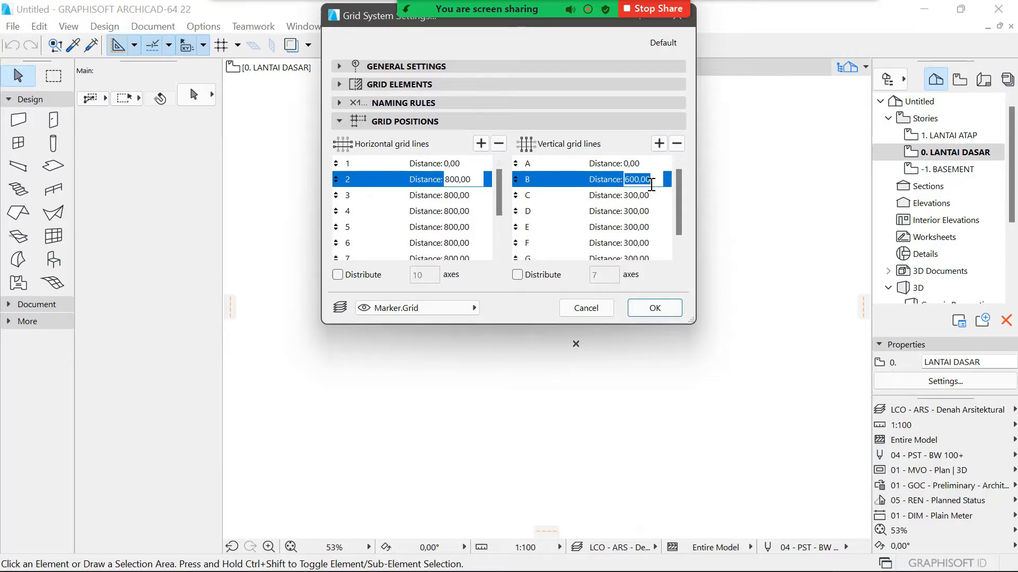
pyautogui.write('183')
pyautogui.press('Tab')
pyautogui.write('138')
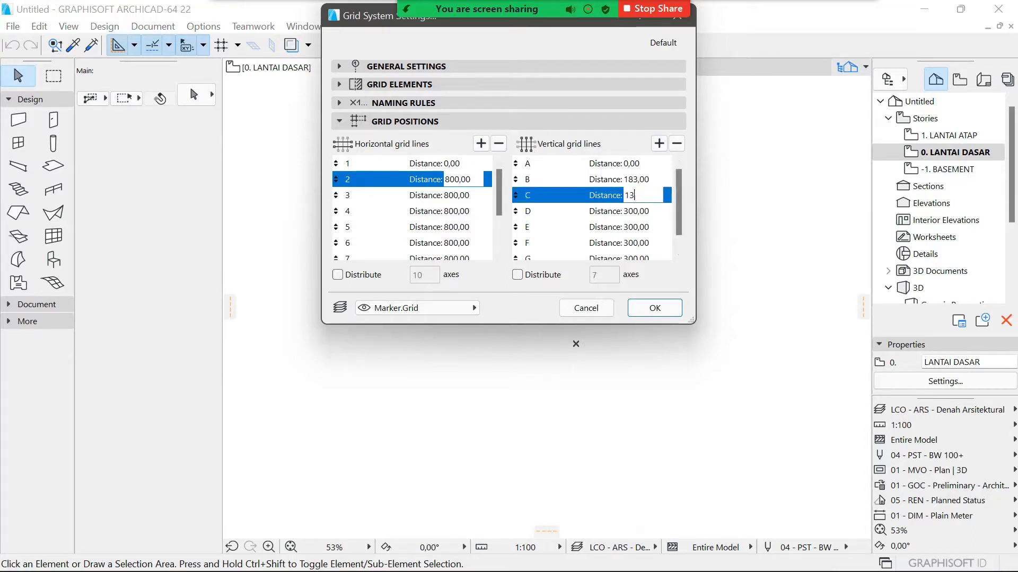
pyautogui.press('Tab')
pyautogui.write('330')
pyautogui.press('Tab')
pyautogui.write('145')
pyautogui.press('Tab')
pyautogui.write('206')
pyautogui.press('Tab')
pyautogui.write('200')
# Step: Set the distances of horizontal grid lines 2, 3 and 4 to 250, 125 and 100, following the reference drawing GAMBAR GRID.png
pyautogui.click(465, 182)
pyautogui.click(801, 562)
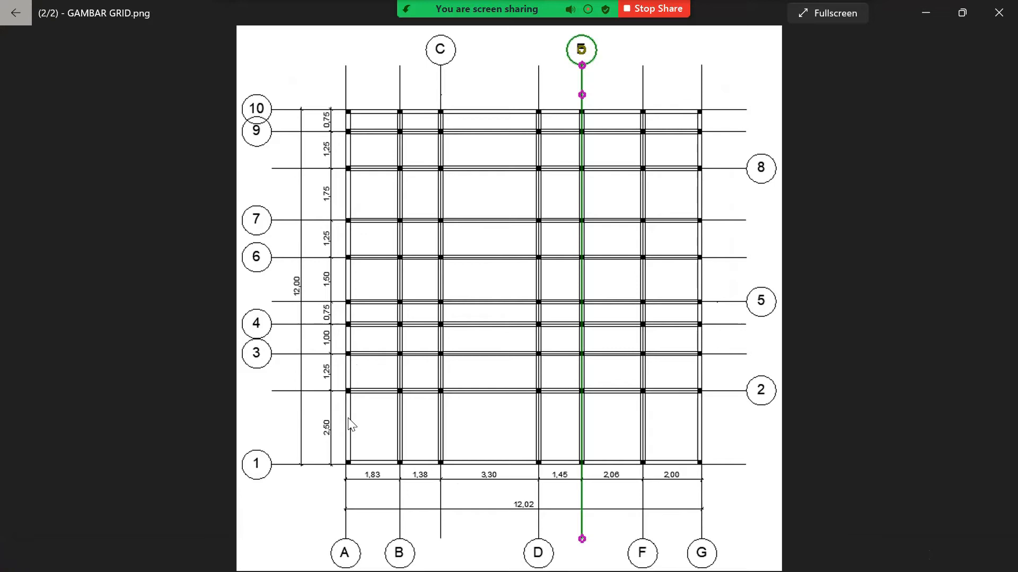
pyautogui.hotkey('alt', 'Tab')
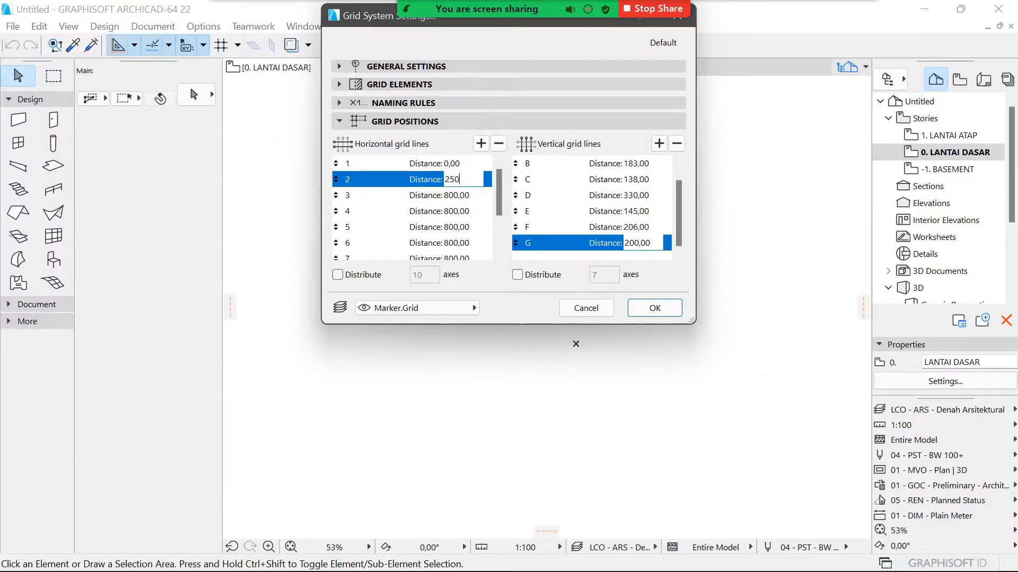
pyautogui.press('Tab')
pyautogui.write('150')
pyautogui.hotkey('alt', 'Tab')
pyautogui.hotkey('alt', 'Tab')
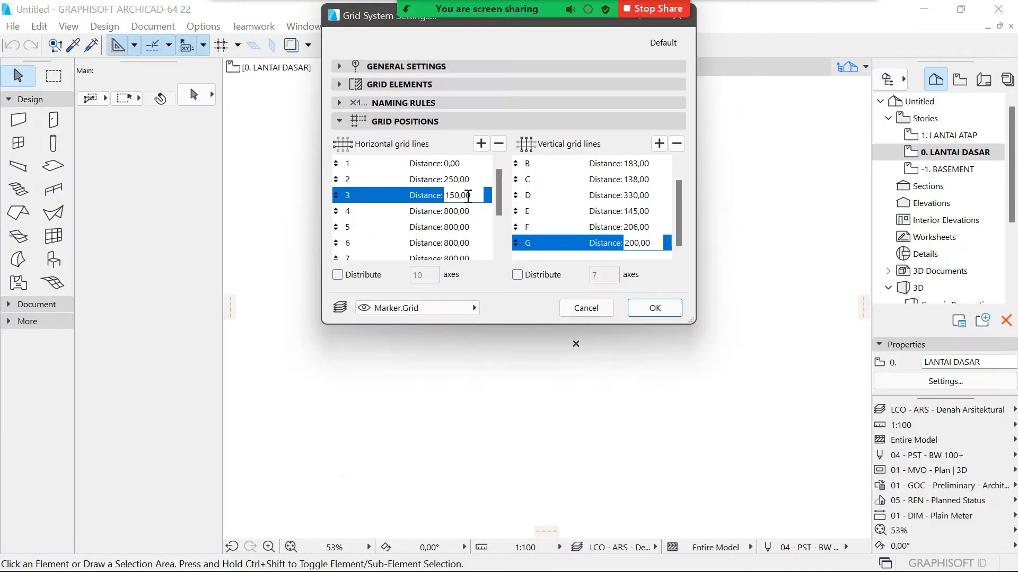
pyautogui.press('BackSpace')
pyautogui.write('25')
pyautogui.click(470, 211)
pyautogui.write('100')
# Step: Set the distances of horizontal grid lines 5, 6 and 7 to 75, 150 and 125, following the reference drawing
pyautogui.click(476, 227)
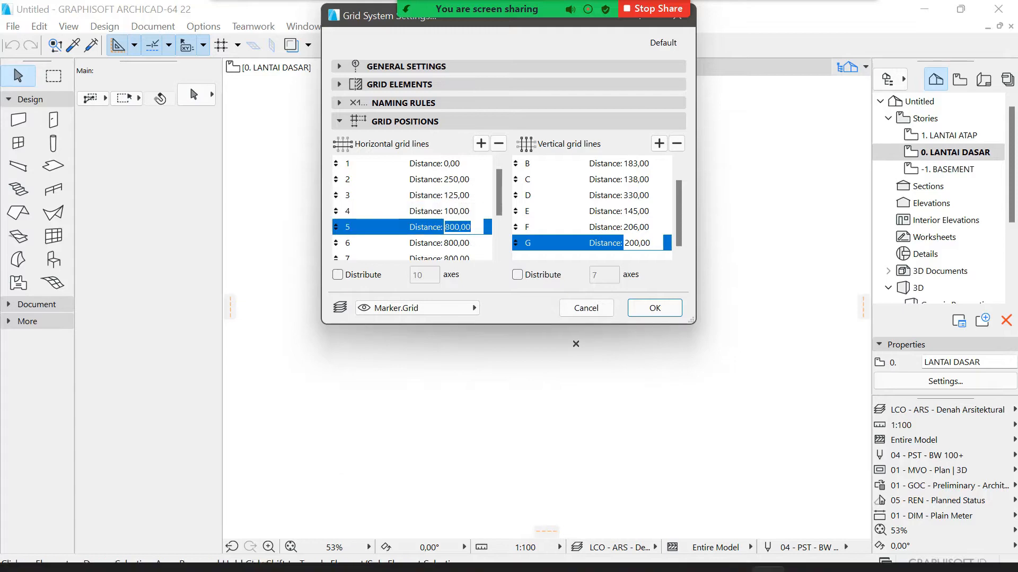
pyautogui.click(802, 562)
pyautogui.click(925, 12)
pyautogui.write('75')
pyautogui.press('Tab')
pyautogui.write('150')
pyautogui.click(454, 258)
pyautogui.click(462, 243)
pyautogui.write('125')
pyautogui.click(471, 239)
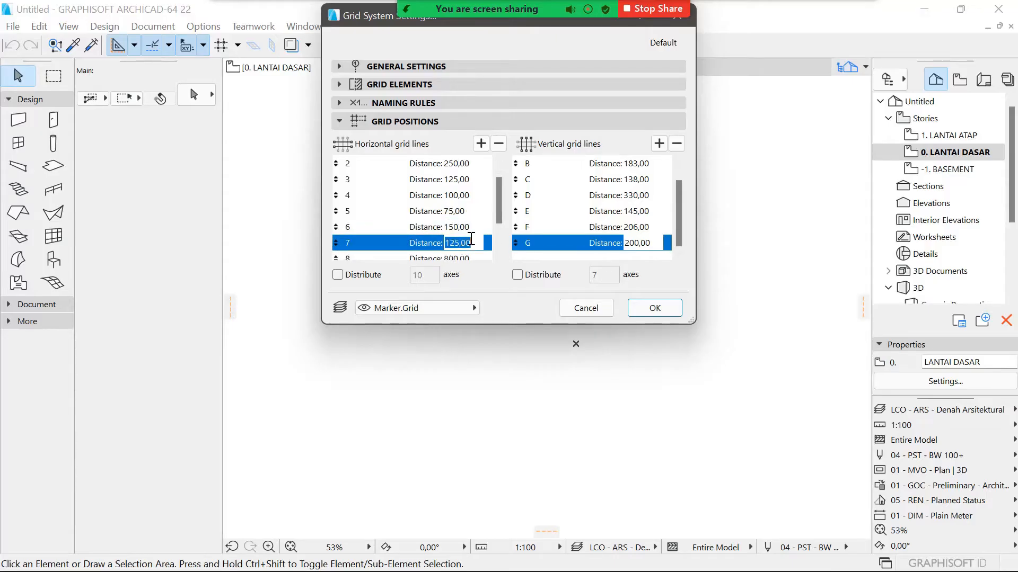
# Step: Set the distances of horizontal grid lines 8, 9 and 10 to 175, 125 and 75, following the reference drawing
pyautogui.click(801, 562)
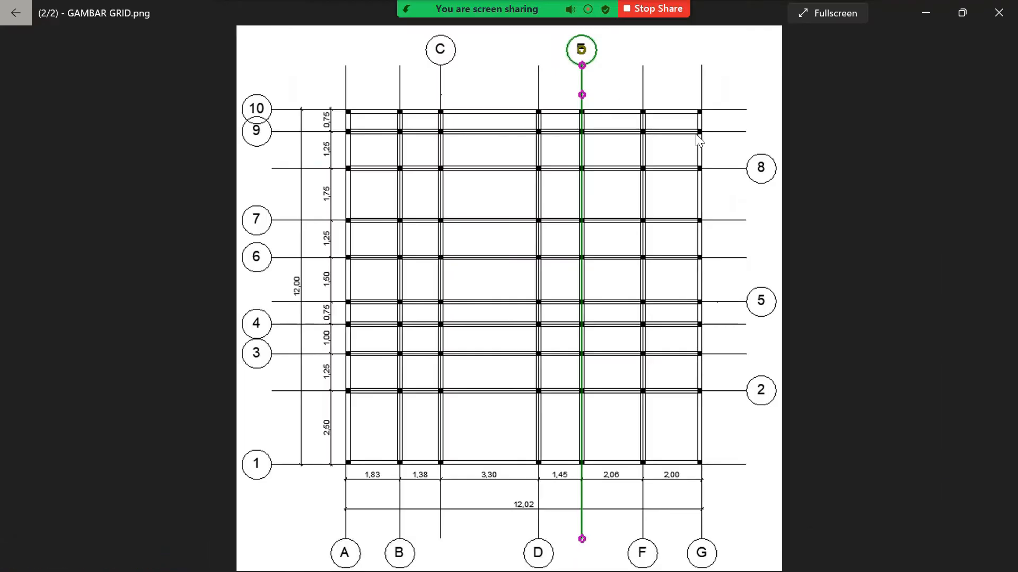
pyautogui.click(916, 15)
pyautogui.write('175')
pyautogui.press('Tab')
pyautogui.write('125')
pyautogui.press('Tab')
pyautogui.write('75')
# Step: Confirm the grid settings and place the grid system unrotated on the LANTAI DASAR floor plan
pyautogui.click(637, 313)
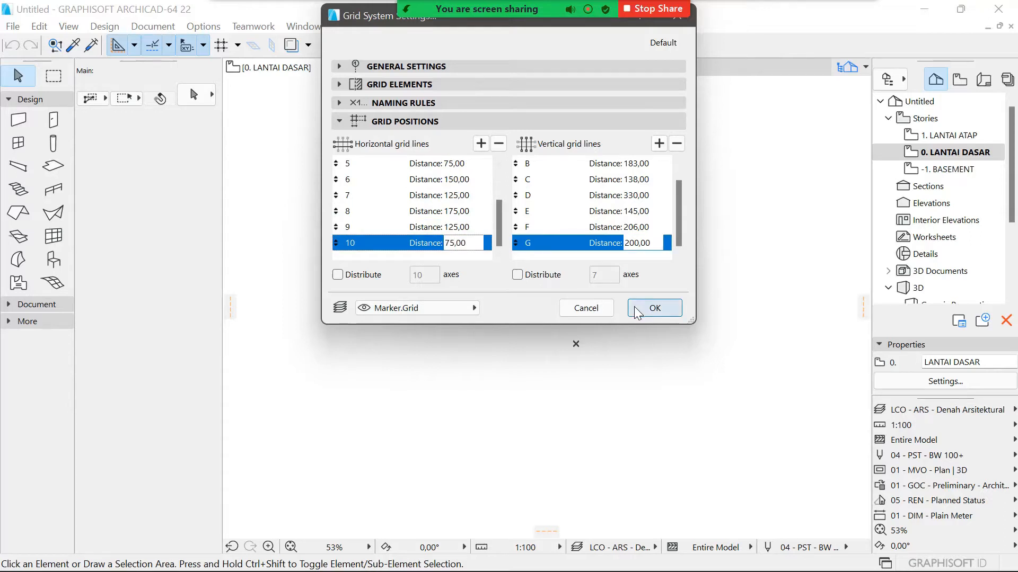
pyautogui.click(637, 312)
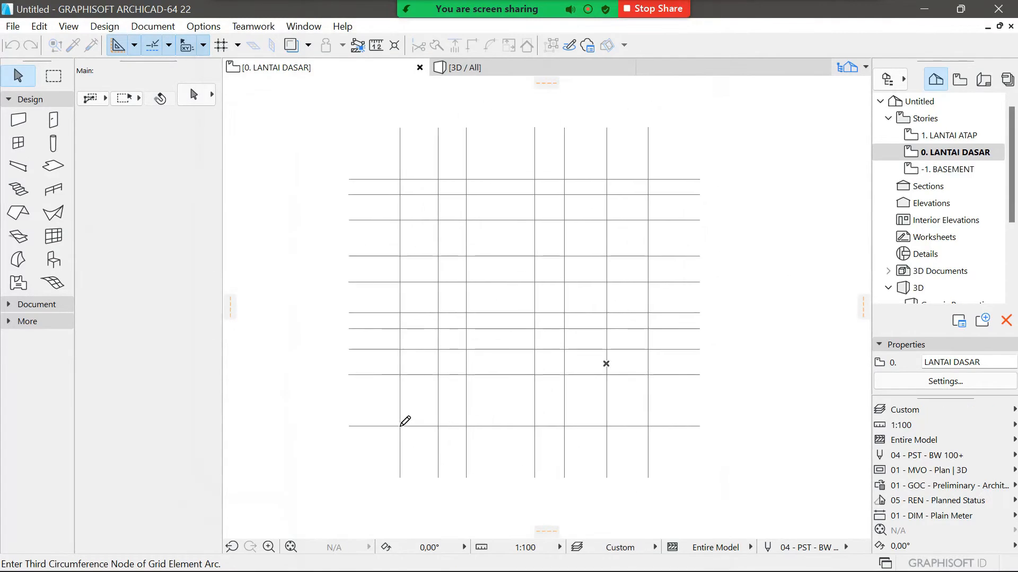
pyautogui.click(401, 426)
pyautogui.click(641, 426)
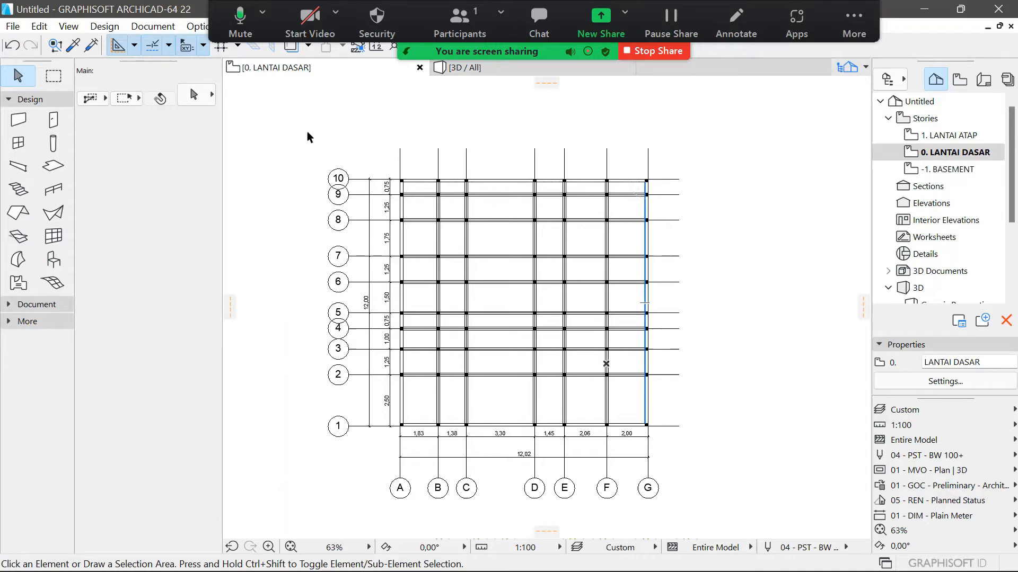
# Step: Suspend grouping for the grid system and check on line 10 that a grid line can be selected individually
pyautogui.click(357, 179)
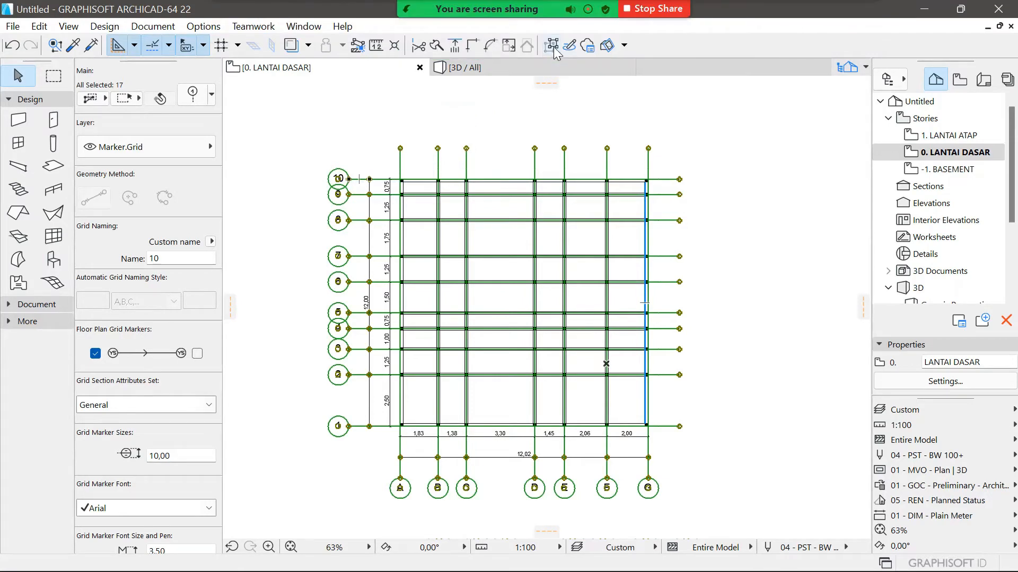
pyautogui.click(551, 45)
pyautogui.click(736, 276)
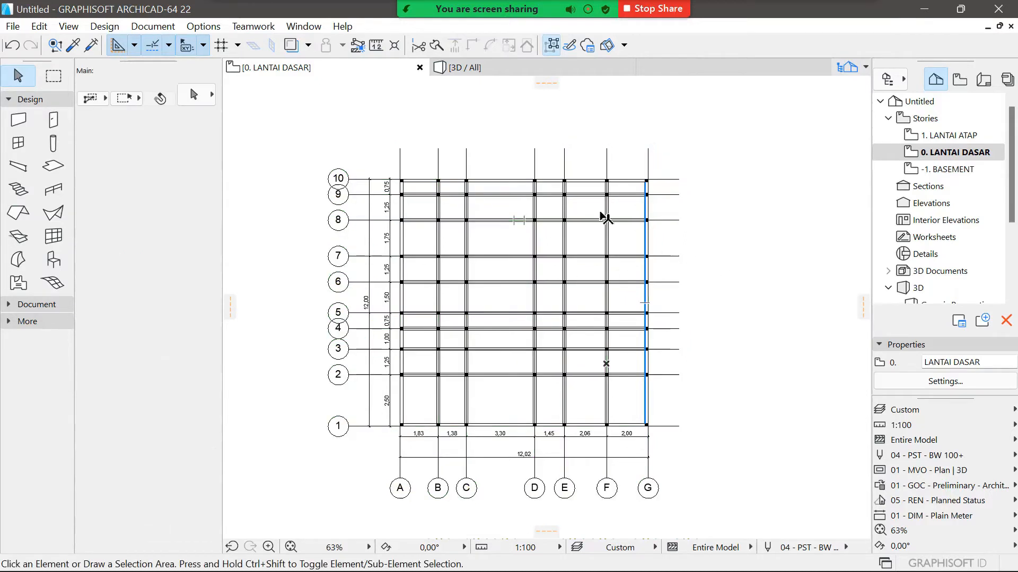
pyautogui.click(363, 181)
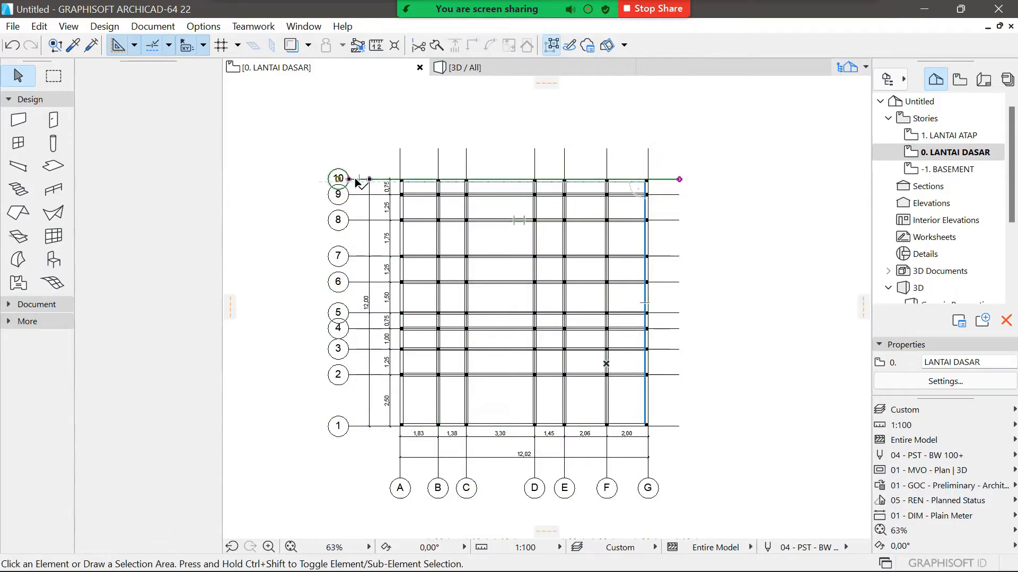
pyautogui.click(360, 147)
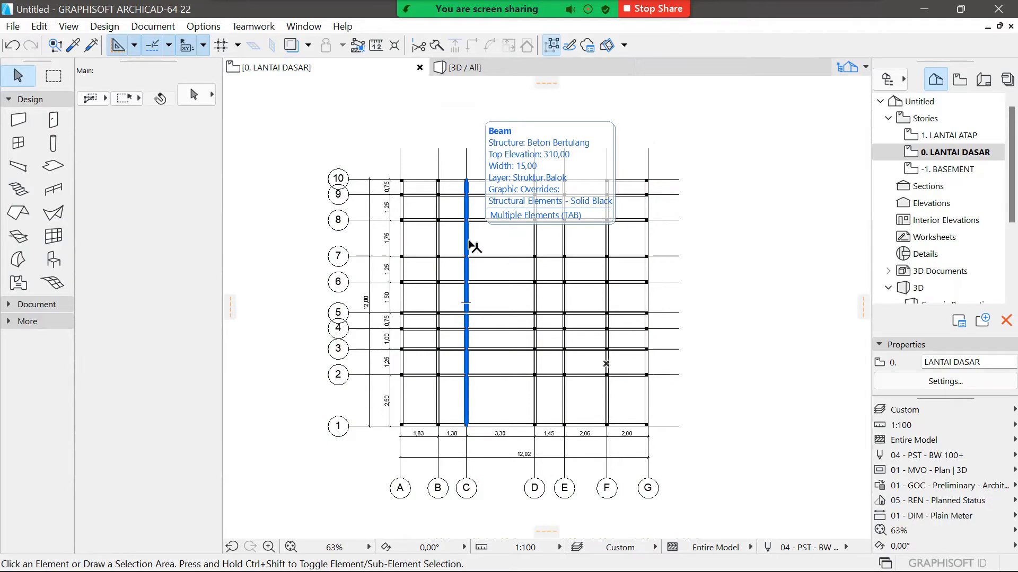
# Step: Move the markers of vertical grid lines E and C to their upper ends, following the reference drawing GAMBAR GRID.png
pyautogui.click(469, 243)
pyautogui.click(802, 553)
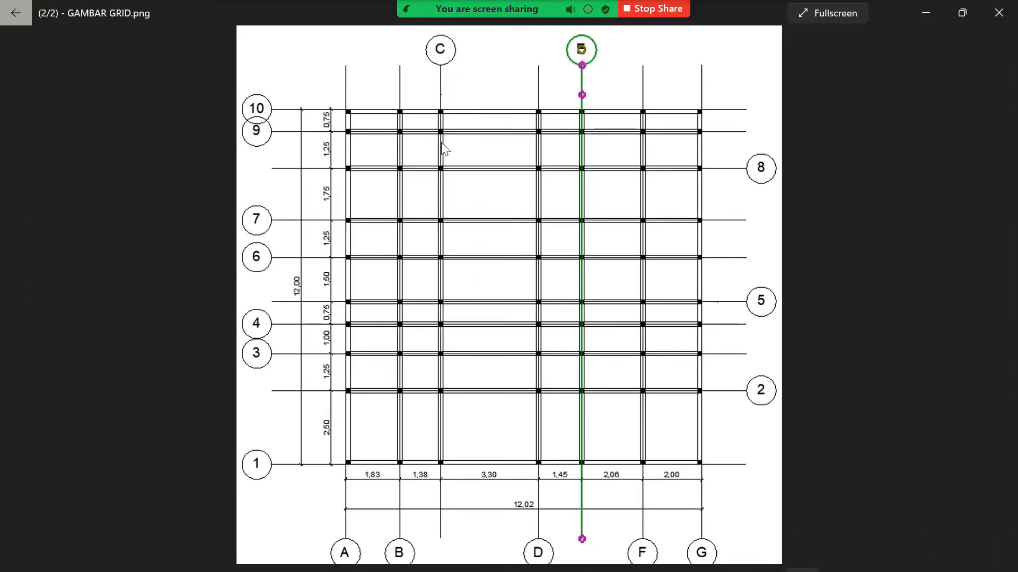
pyautogui.click(933, 14)
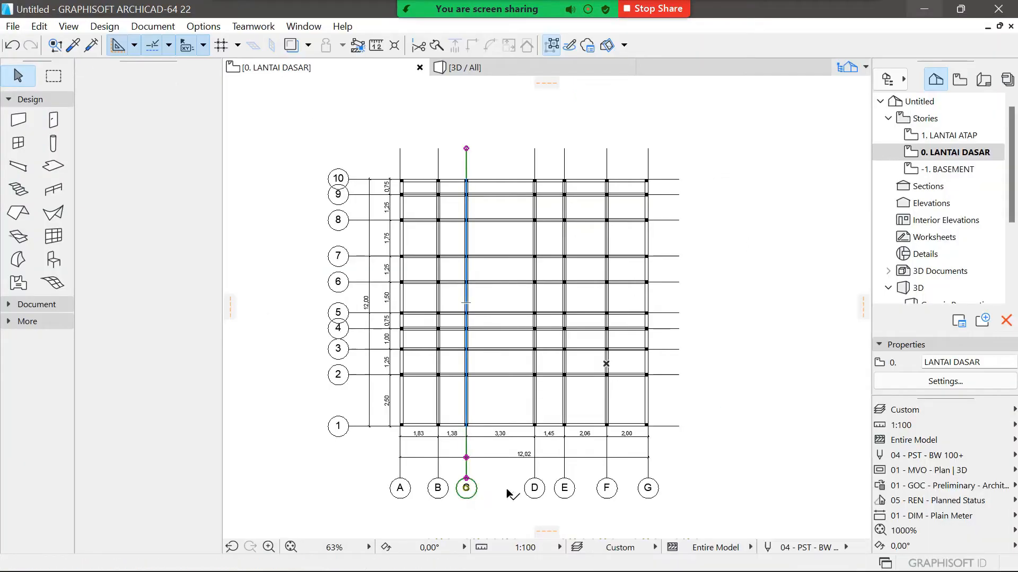
pyautogui.click(565, 493)
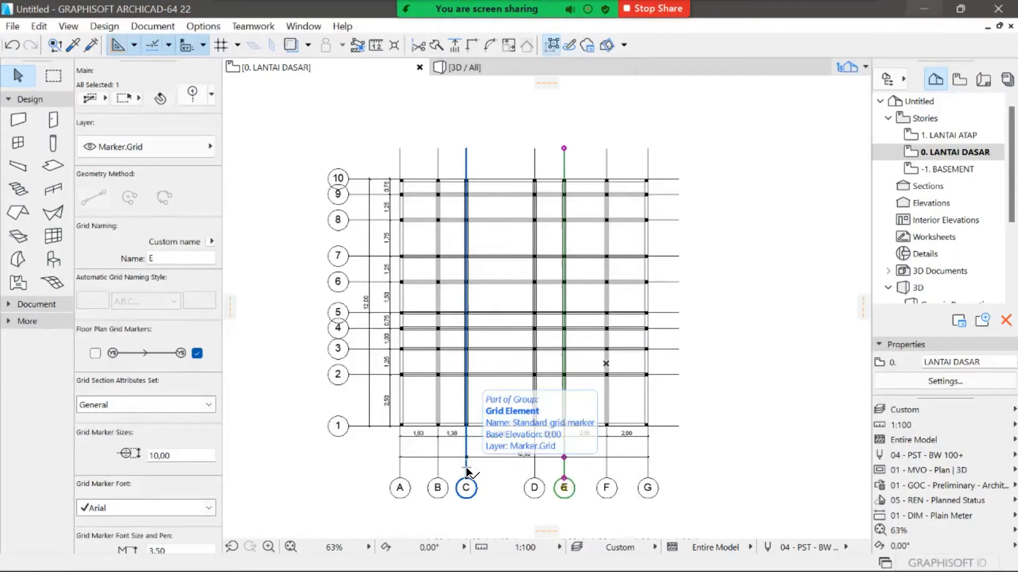
pyautogui.click(95, 354)
pyautogui.click(197, 354)
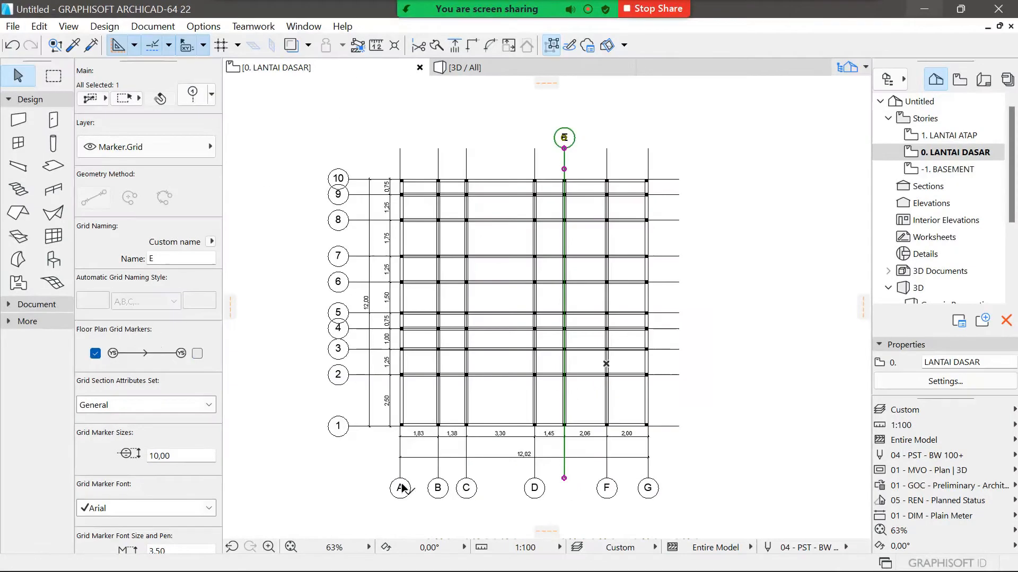
pyautogui.click(466, 485)
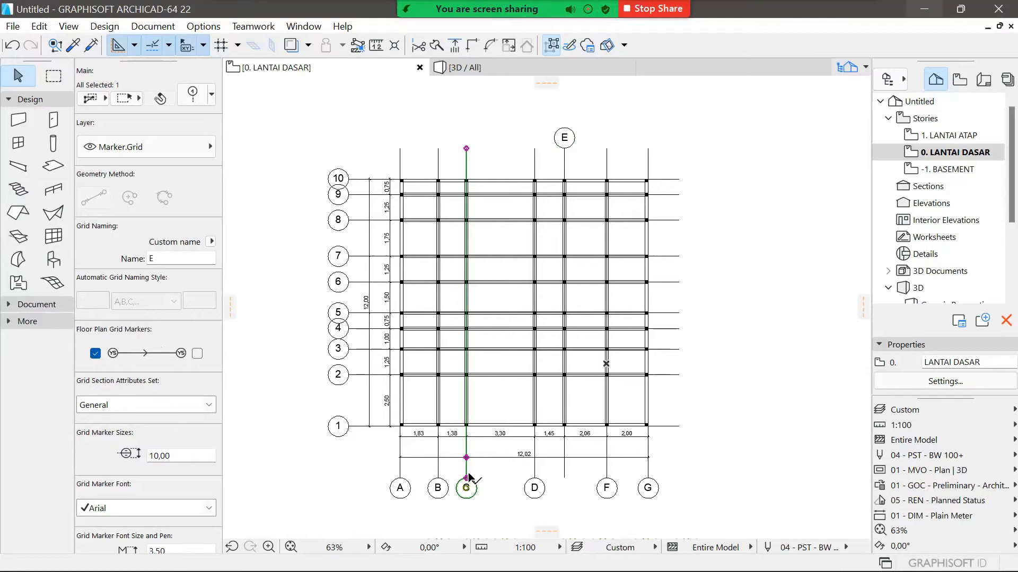
pyautogui.click(95, 354)
pyautogui.click(198, 353)
pyautogui.click(689, 294)
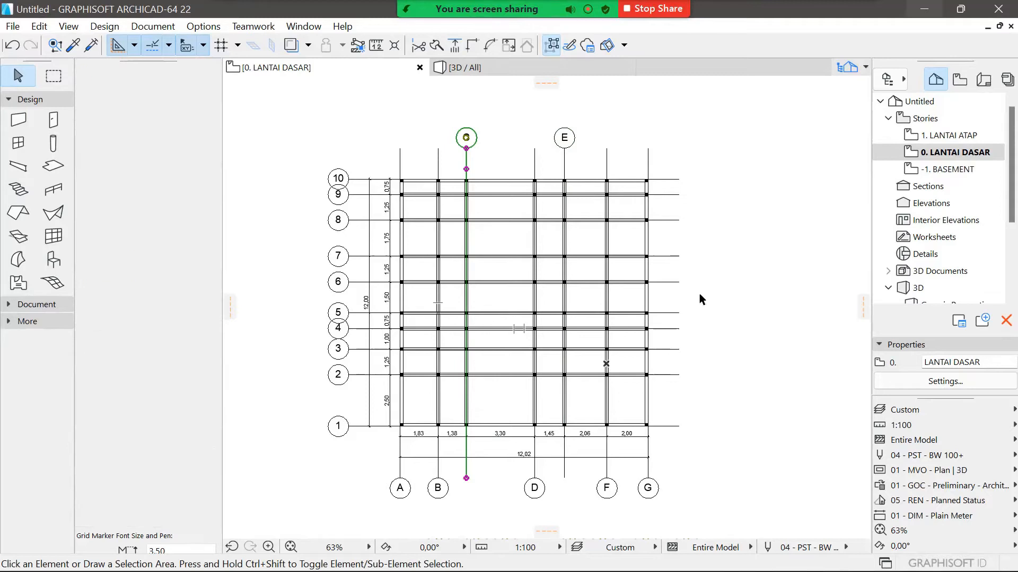
# Step: Move the markers of horizontal grid lines 2, 5 and 8 to their right-hand ends, following the reference drawing
pyautogui.click(802, 554)
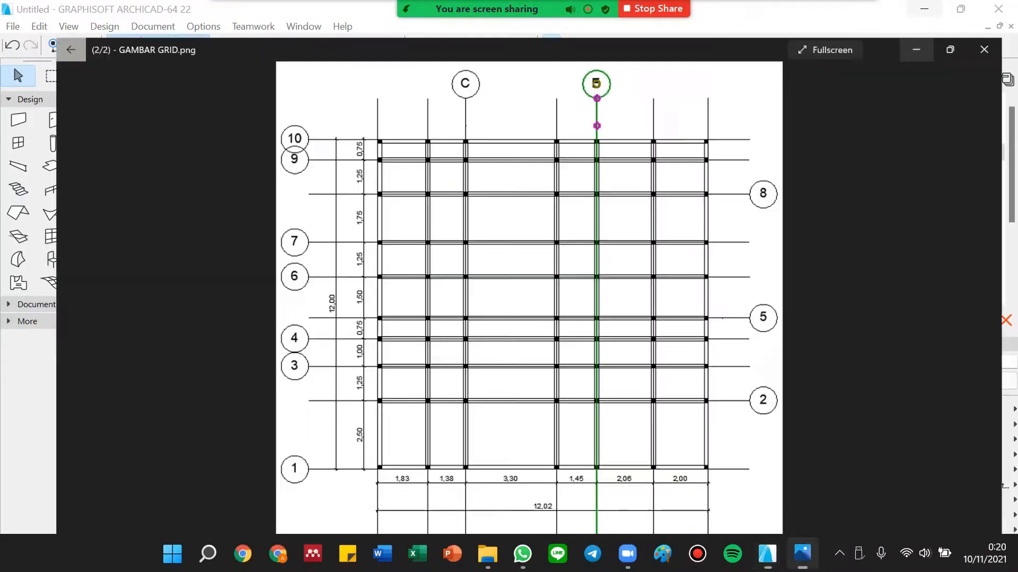
pyautogui.click(926, 12)
pyautogui.click(362, 375)
pyautogui.click(197, 353)
pyautogui.click(95, 353)
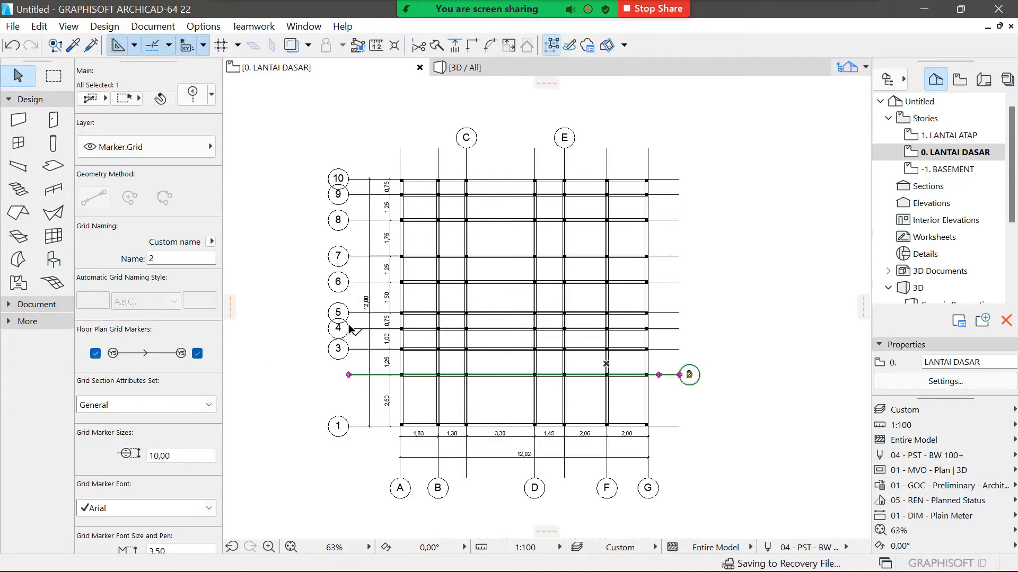
pyautogui.click(357, 313)
pyautogui.click(197, 353)
pyautogui.click(96, 353)
pyautogui.click(364, 220)
pyautogui.click(197, 354)
pyautogui.click(95, 354)
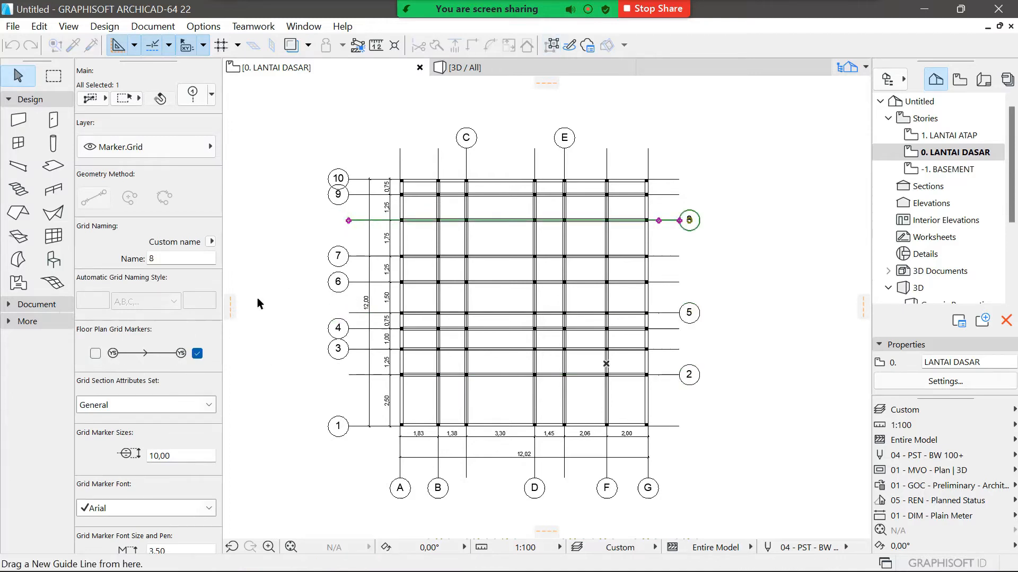
pyautogui.click(383, 138)
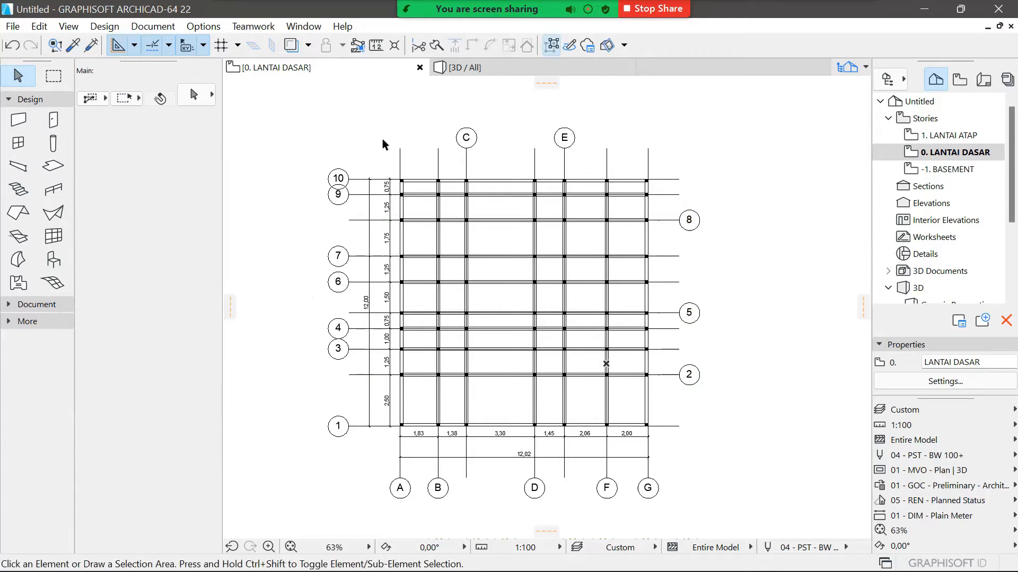
# Step: Inspect the grid's columns and beams in the 3D view, then return to the LANTAI DASAR floor plan
pyautogui.click(469, 69)
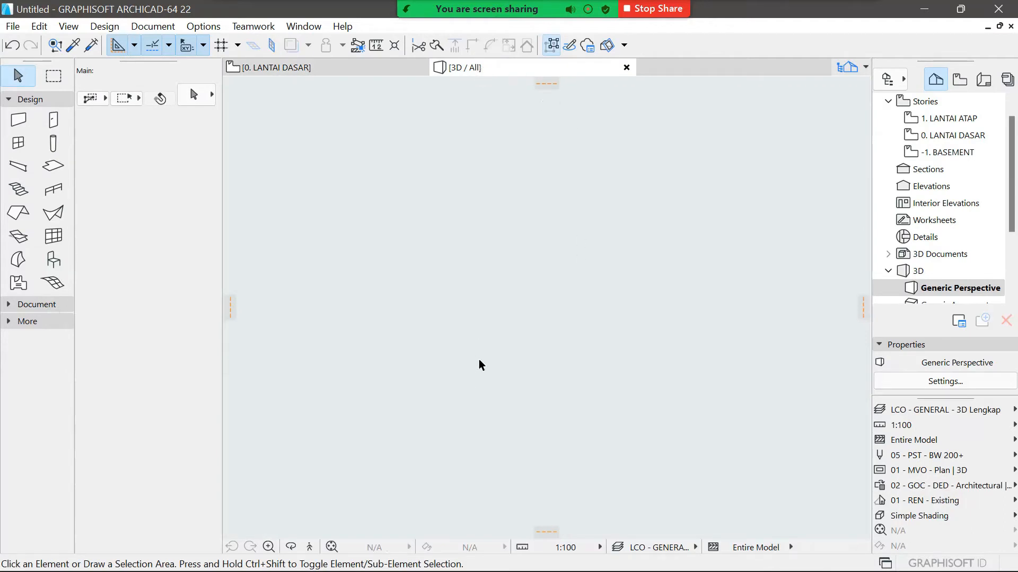
pyautogui.scroll(4, 609, 369)
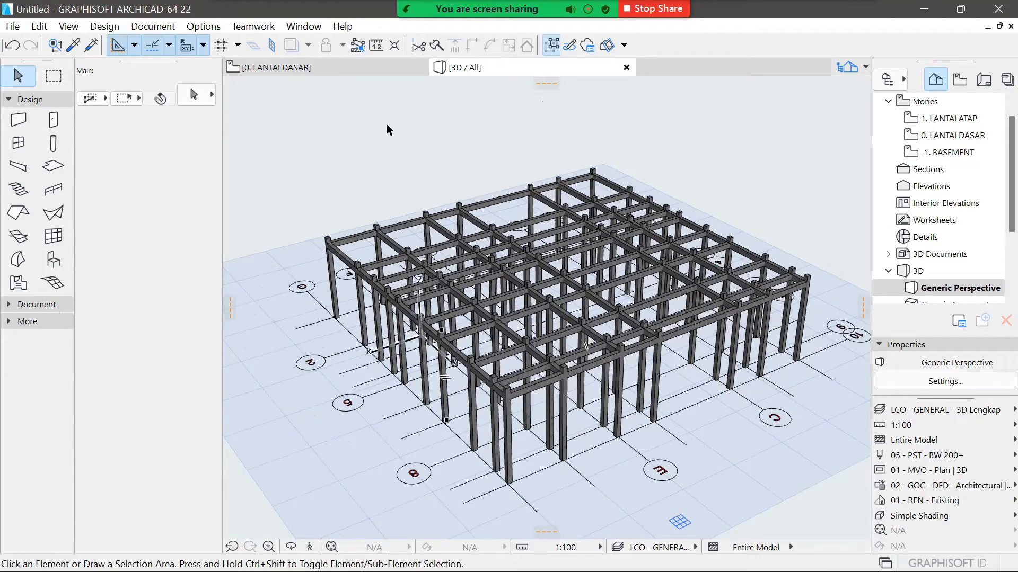
pyautogui.scroll(2, 803, 291)
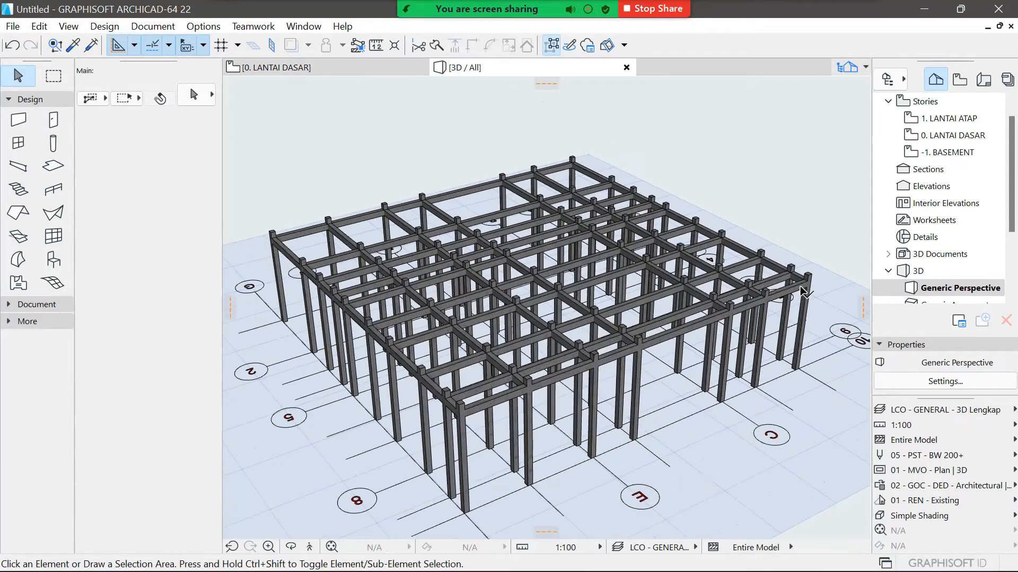
pyautogui.click(318, 69)
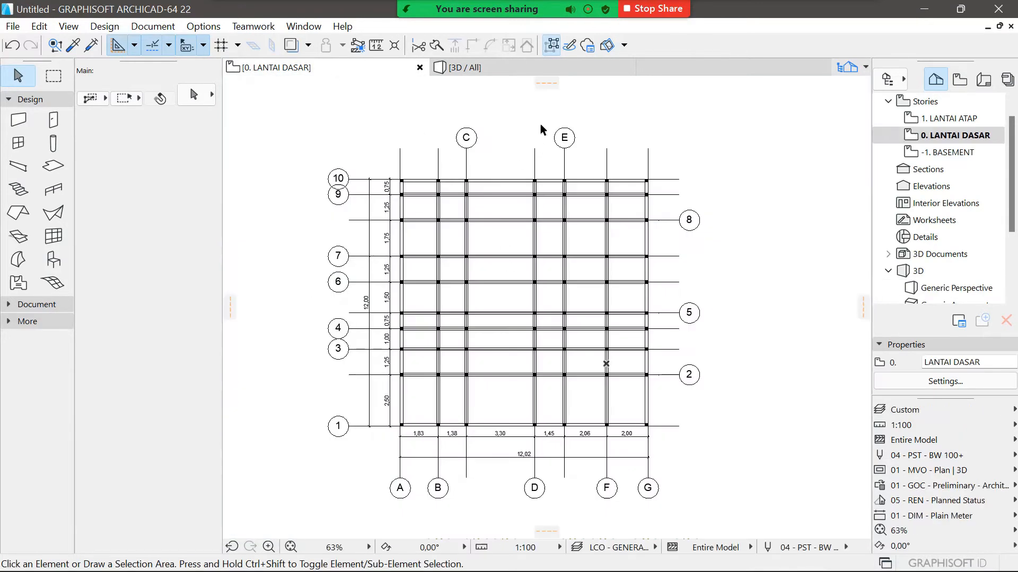
# Step: Start the Wall tool on the LANTAI DASAR floor plan and apply the Dinding Bata favorite
pyautogui.click(538, 70)
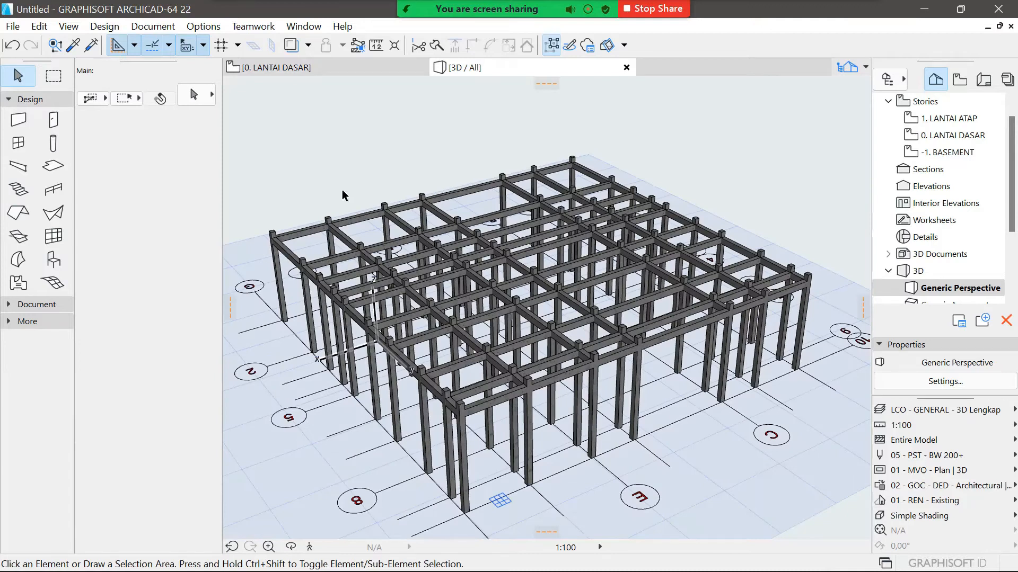
pyautogui.click(390, 69)
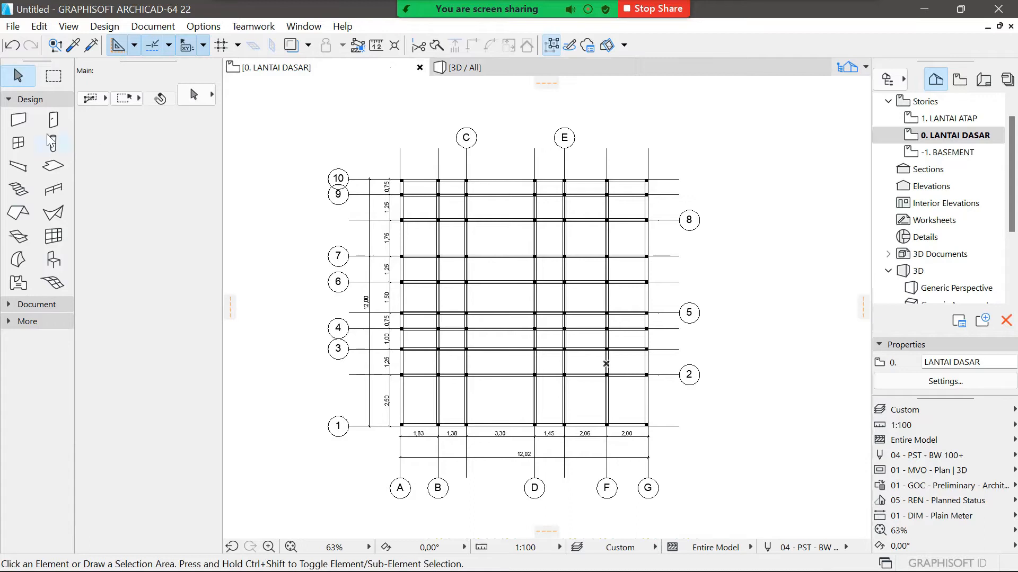
pyautogui.click(19, 120)
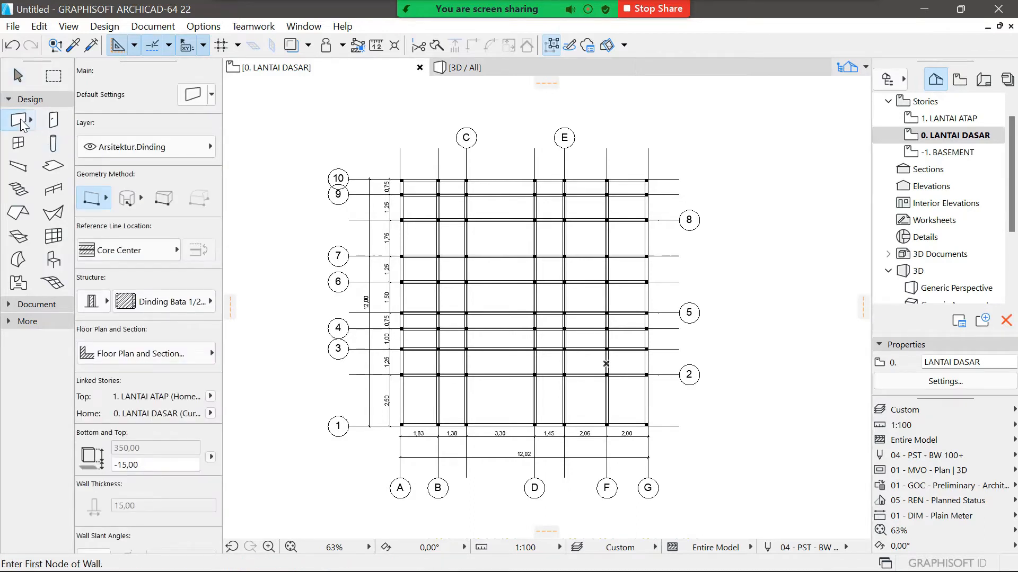
pyautogui.click(209, 94)
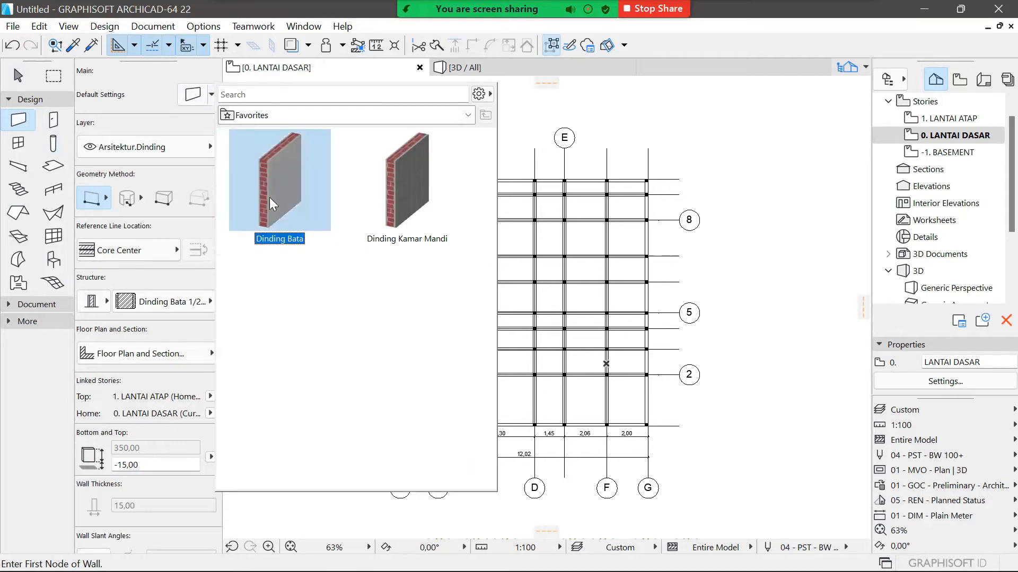
pyautogui.doubleClick(264, 136)
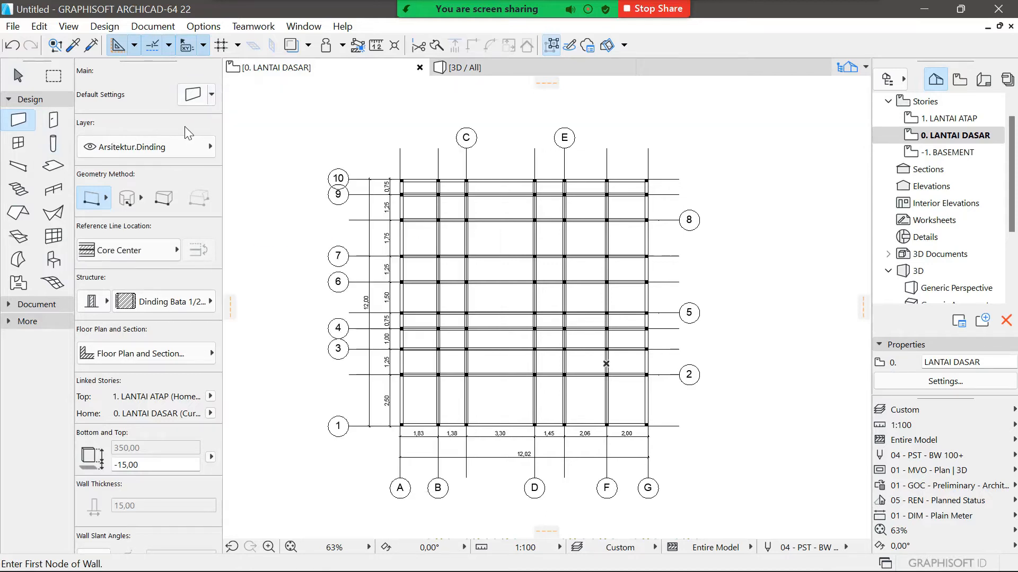
pyautogui.click(191, 302)
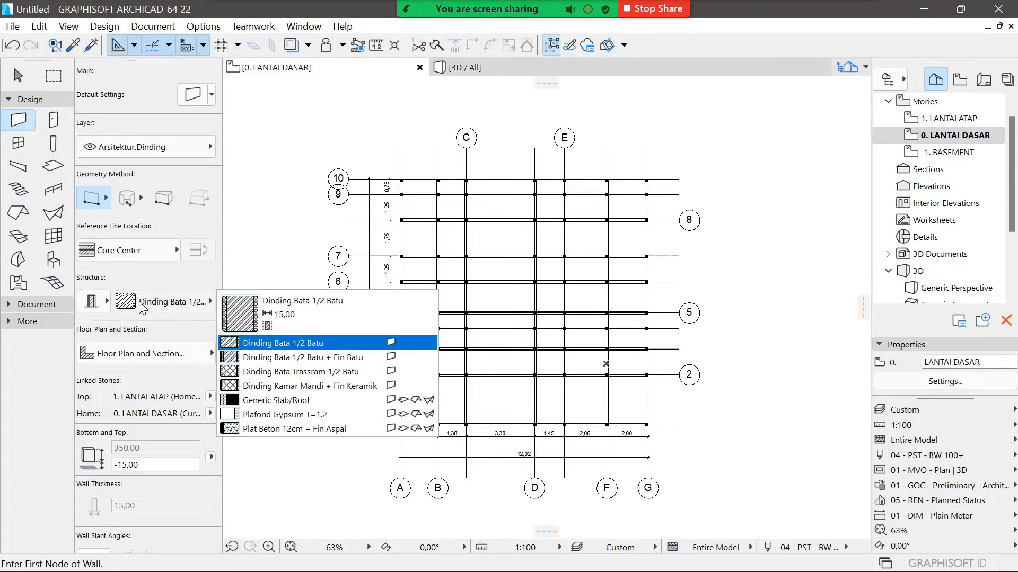
pyautogui.click(171, 131)
pyautogui.click(211, 94)
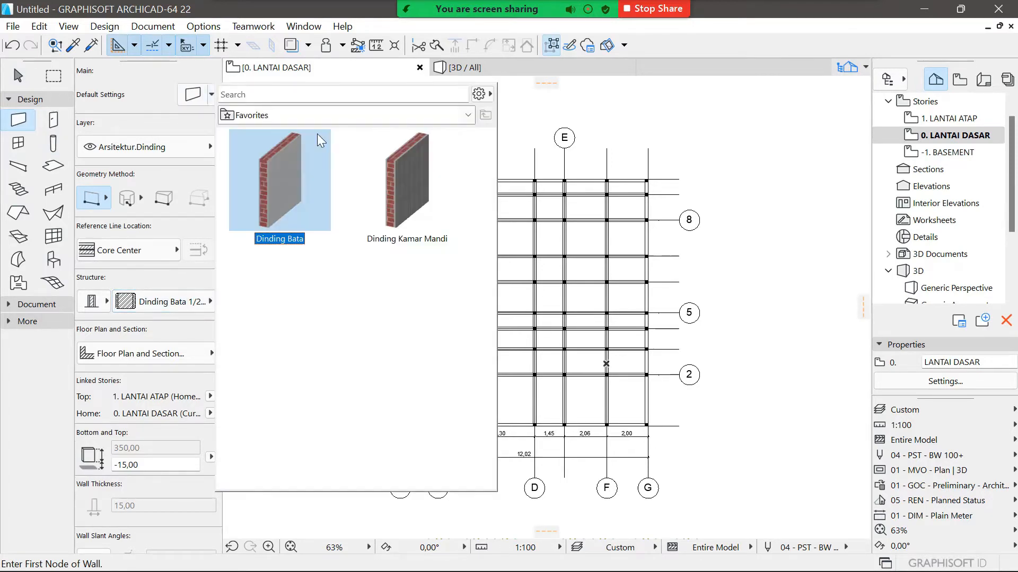
pyautogui.click(168, 131)
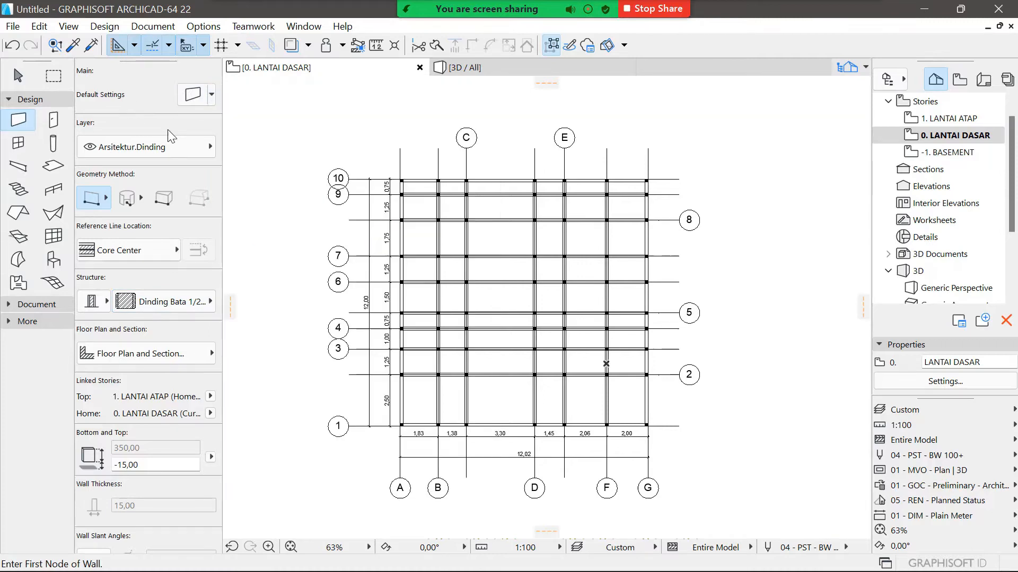
pyautogui.click(145, 152)
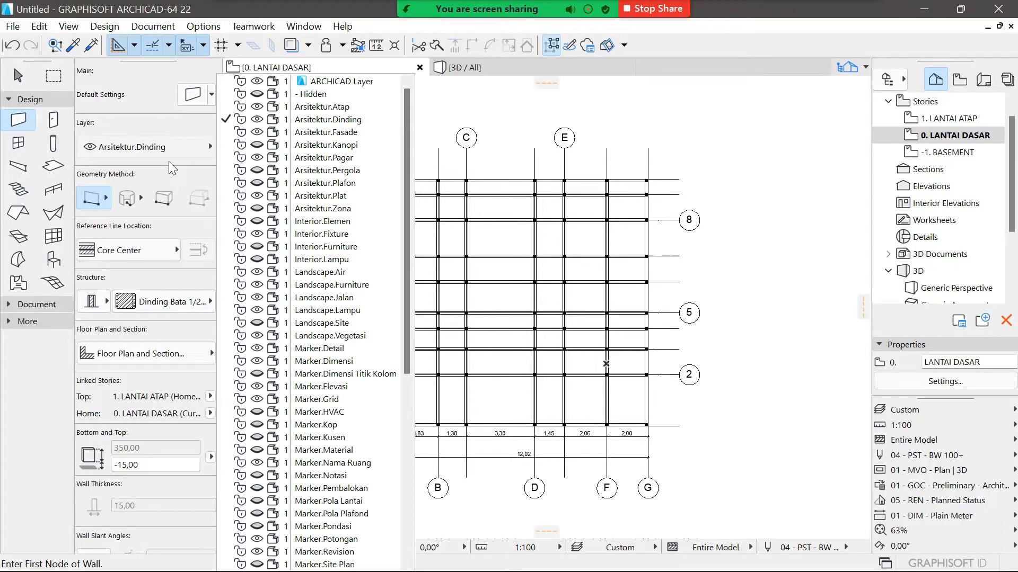
pyautogui.click(168, 161)
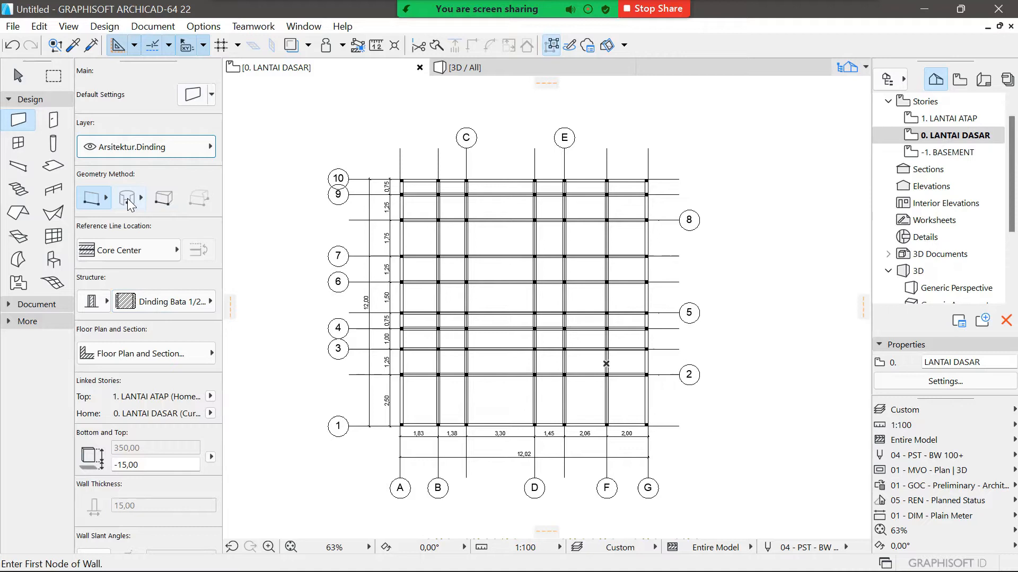
# Step: Set the wall to chained geometry with its reference line on the Outside Face
pyautogui.click(94, 201)
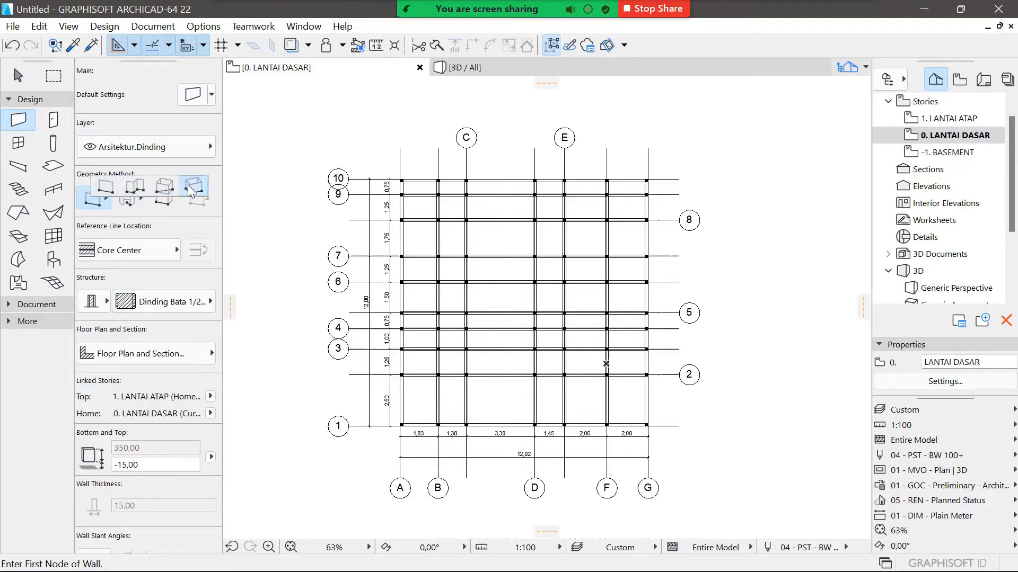
pyautogui.click(135, 186)
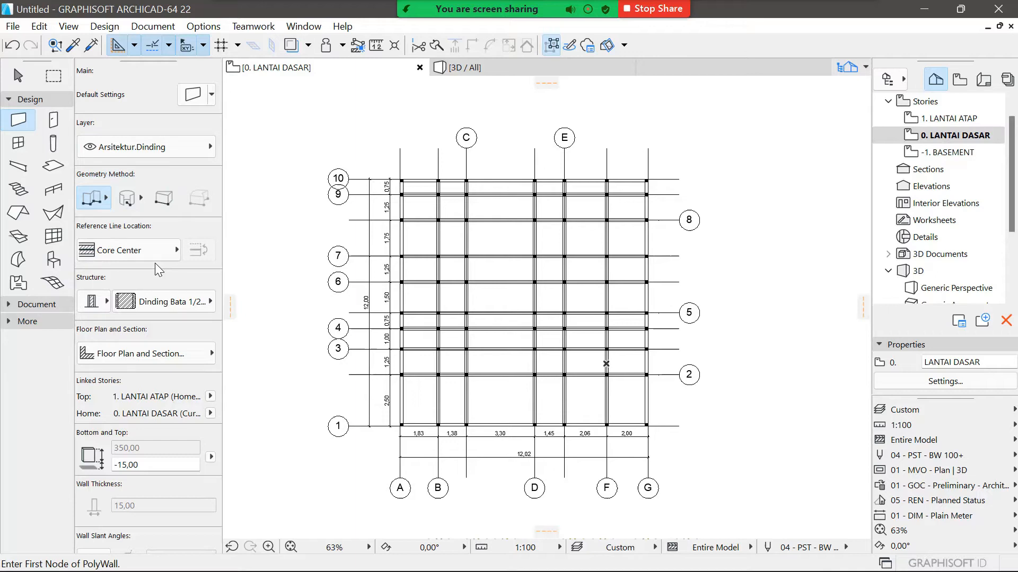
pyautogui.click(155, 251)
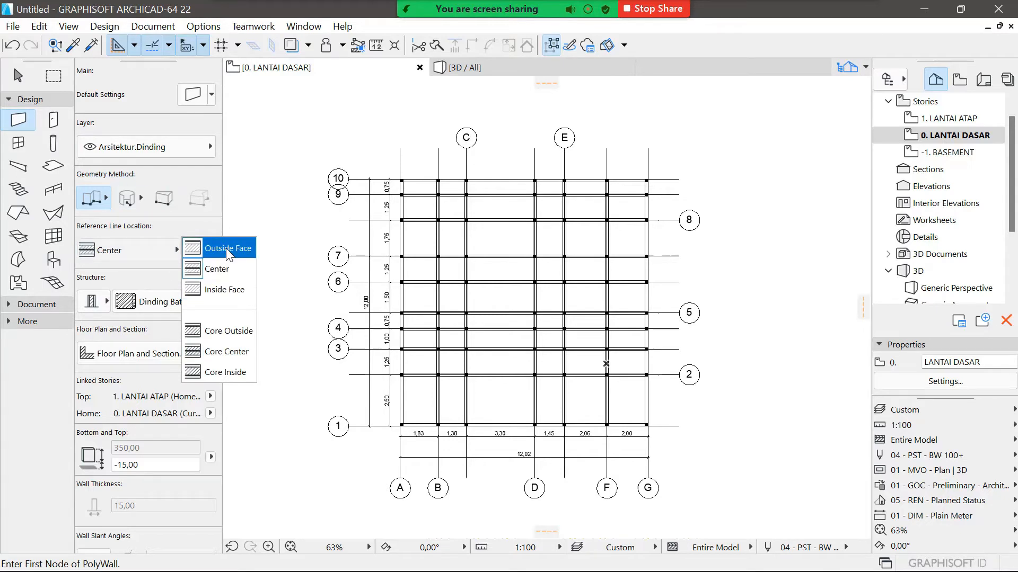
pyautogui.click(226, 248)
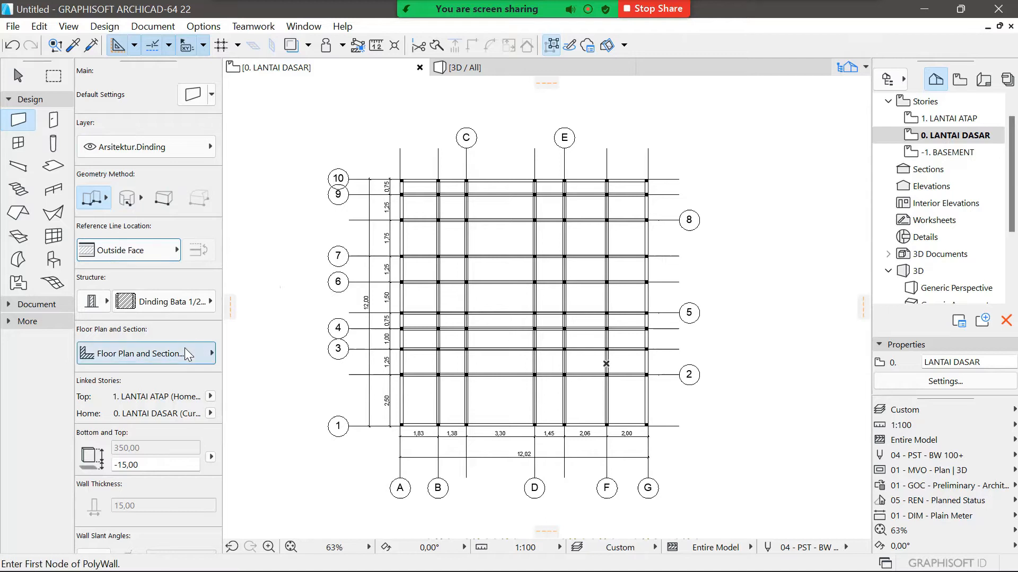
# Step: Set the wall structure to composite and choose Dinding Bata 1/2 Batu
pyautogui.click(190, 308)
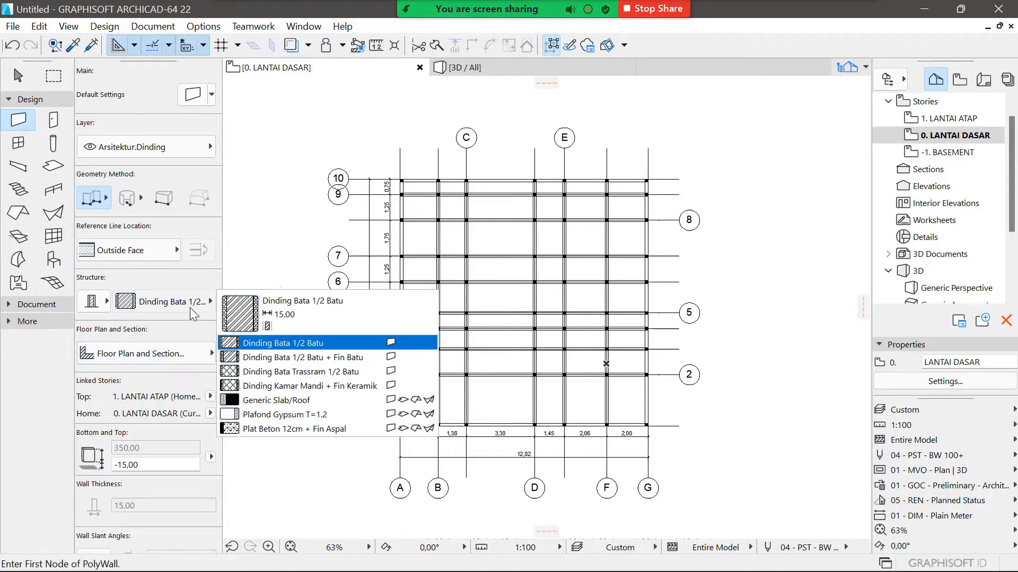
pyautogui.click(105, 300)
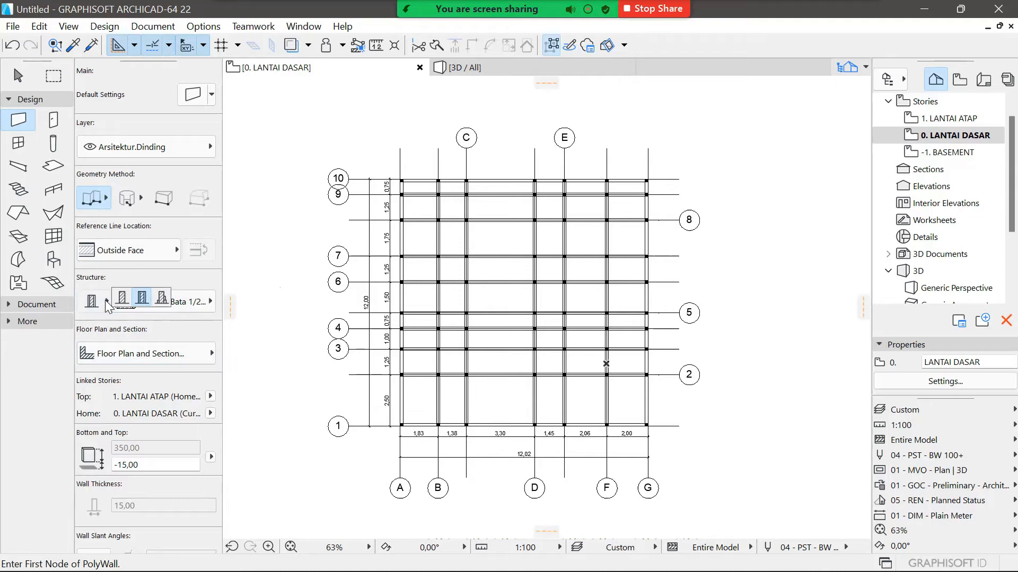
pyautogui.click(142, 298)
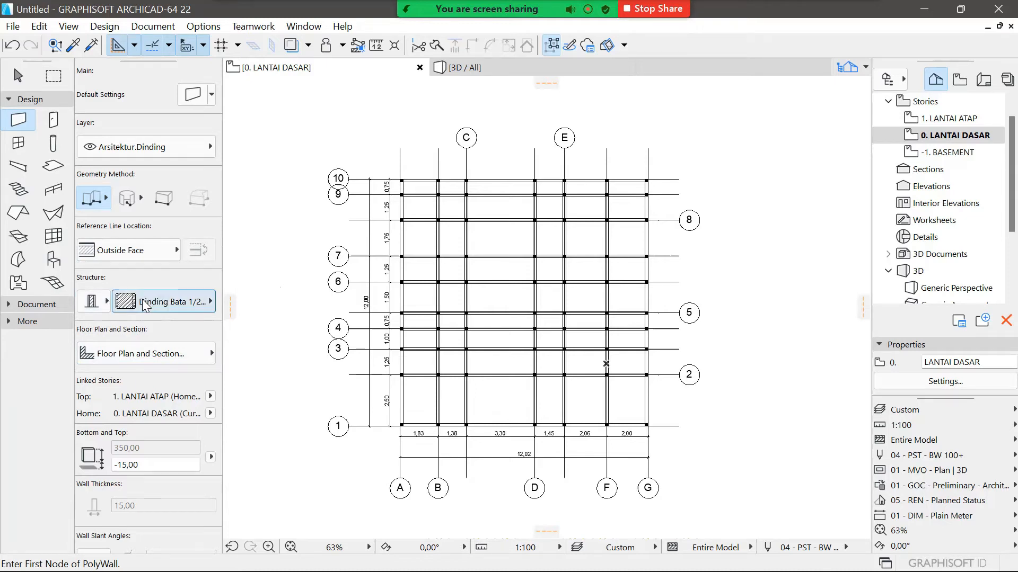
pyautogui.click(171, 305)
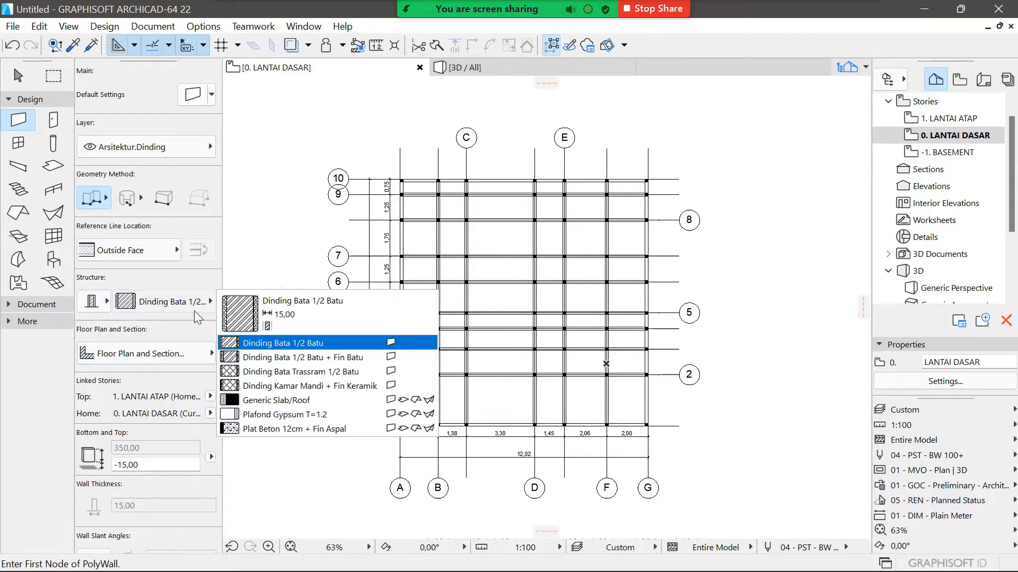
pyautogui.click(287, 343)
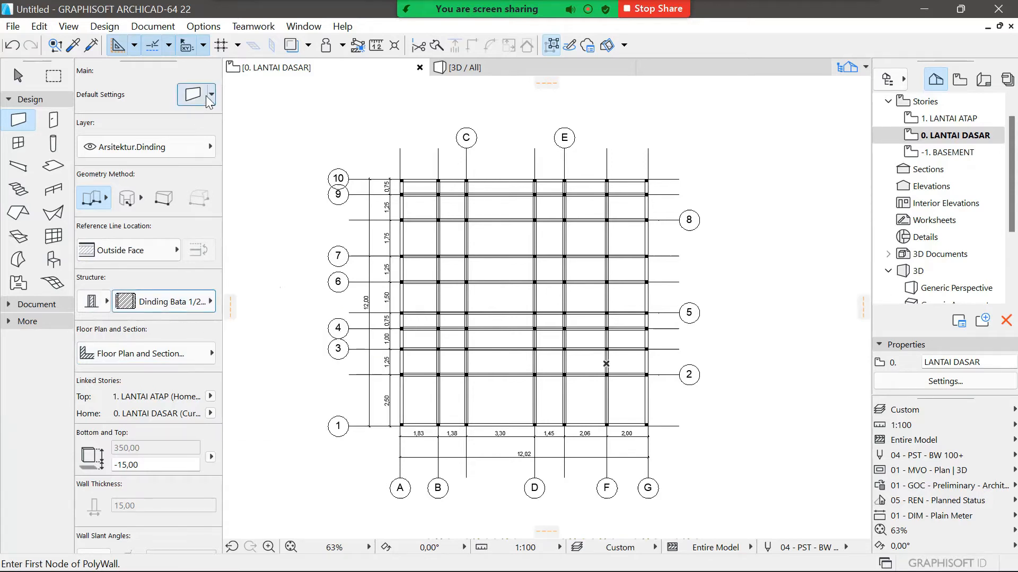
pyautogui.click(212, 94)
pyautogui.click(188, 296)
pyautogui.click(200, 306)
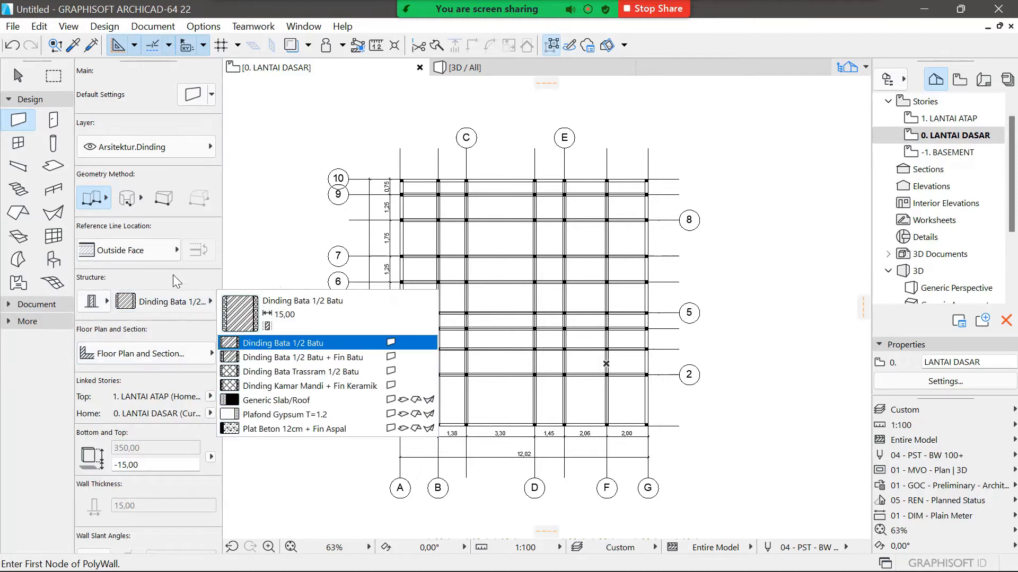
pyautogui.press('Escape')
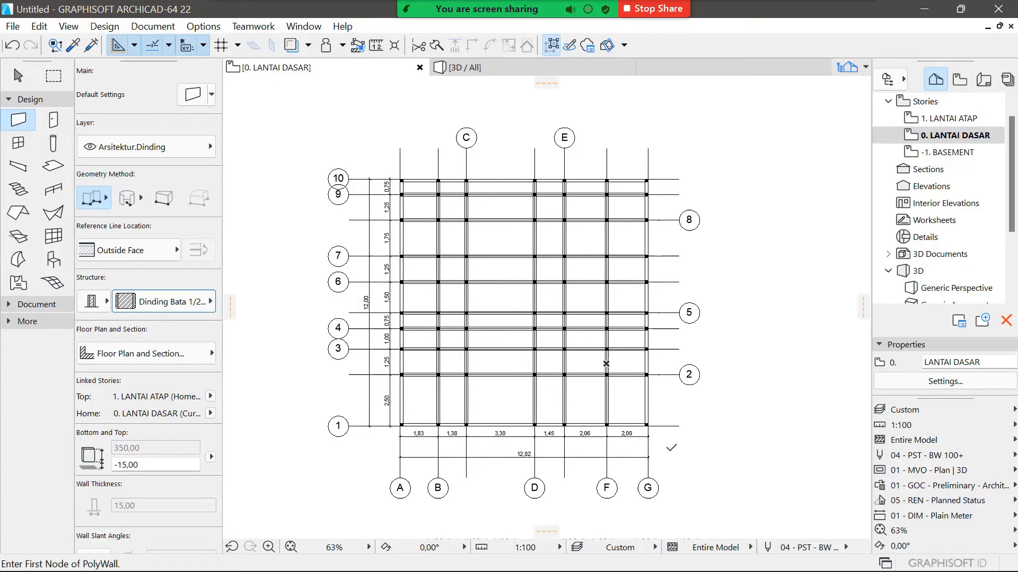
# Step: Consult the reference image GAMBAR P2.png for the wall layout, then return to the floor plan
pyautogui.click(802, 556)
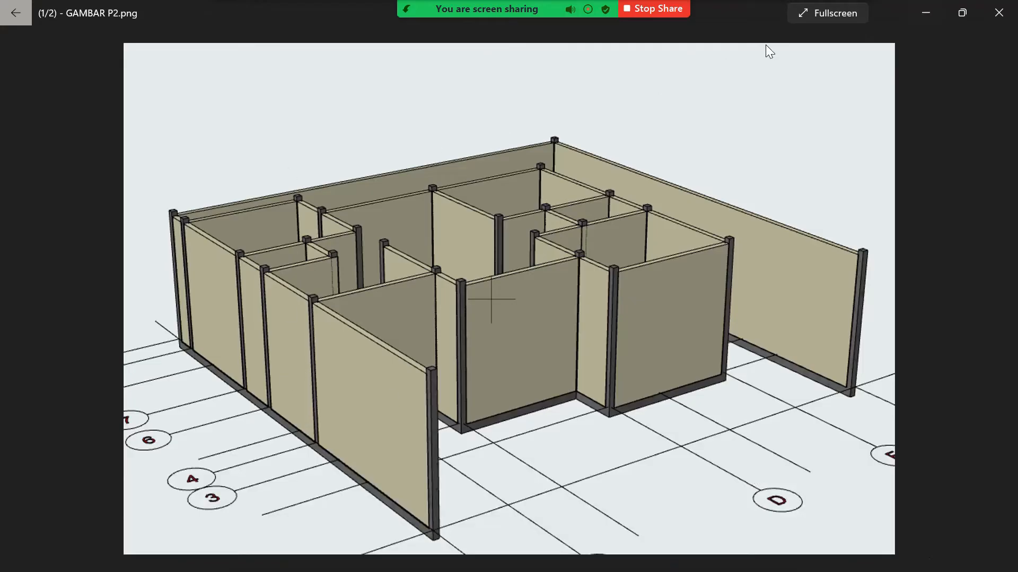
pyautogui.click(924, 13)
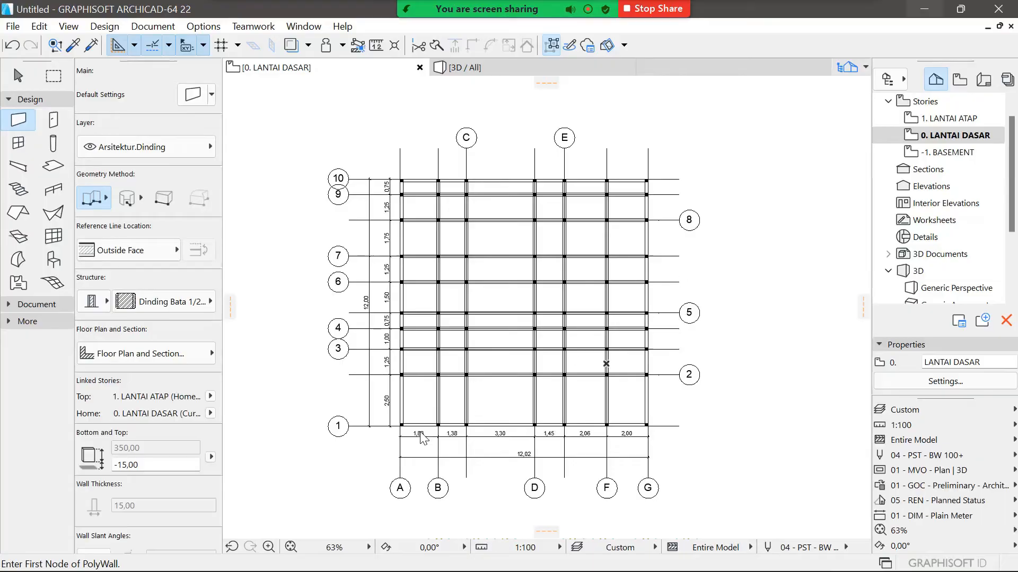
pyautogui.scroll(7, 398, 422)
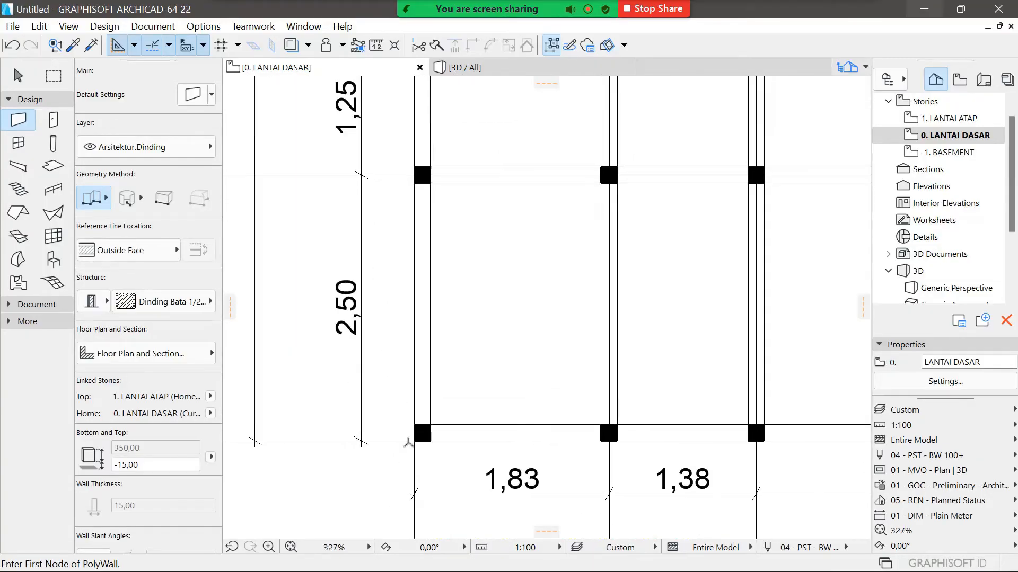
pyautogui.click(414, 441)
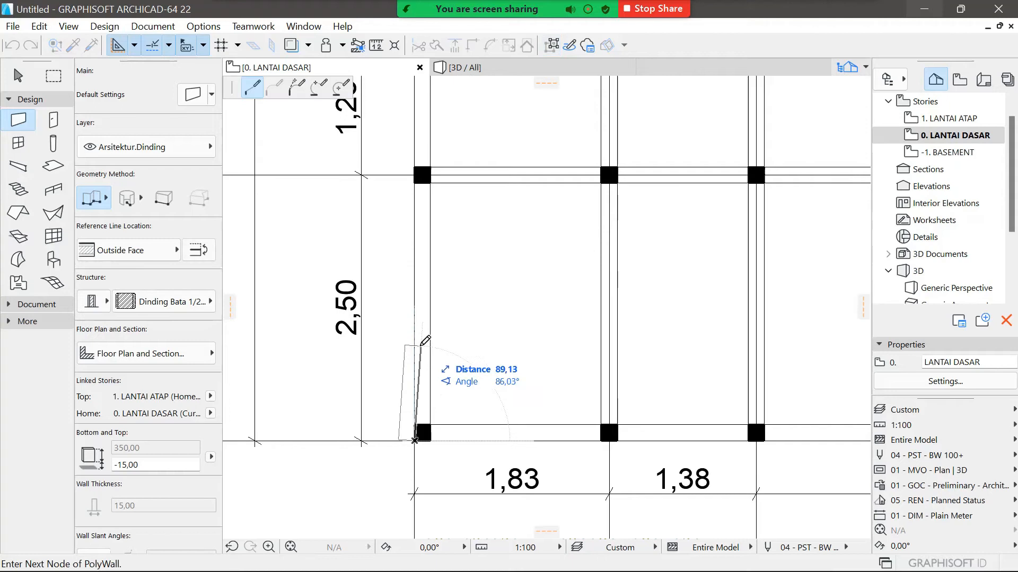
pyautogui.press('Escape')
# Step: Draw the chained outer wall along the outer column corners from G1 up to G10, across to A10 and down to A1
pyautogui.scroll(-5, 380, 398)
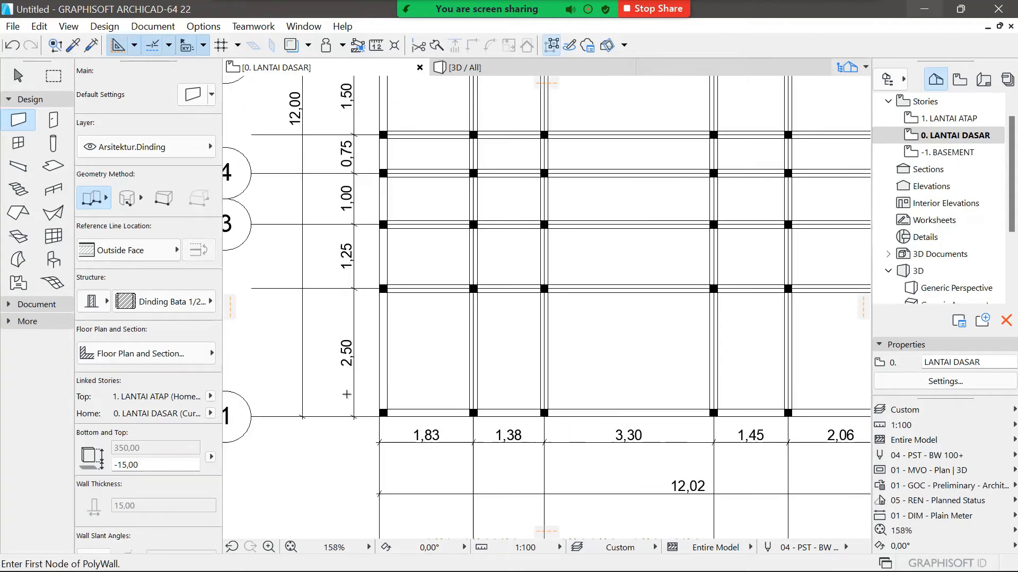
pyautogui.scroll(4, 726, 416)
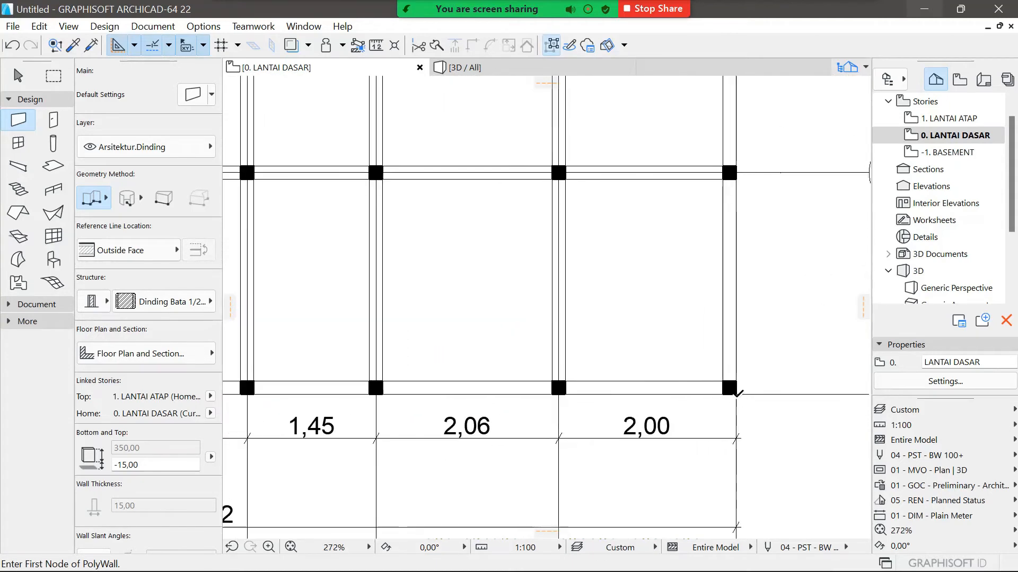
pyautogui.click(735, 394)
pyautogui.scroll(-5, 710, 386)
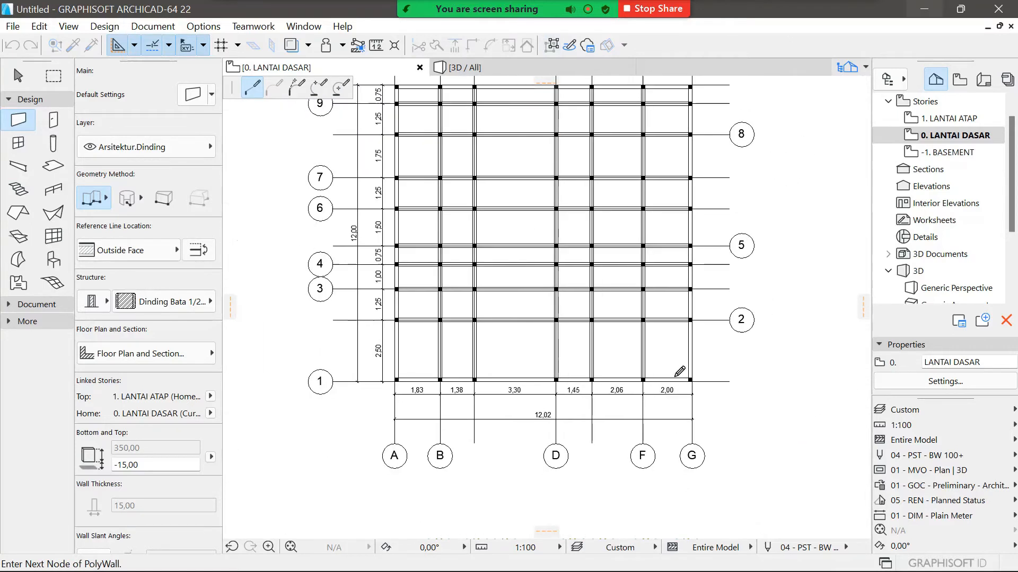
pyautogui.scroll(3, 695, 85)
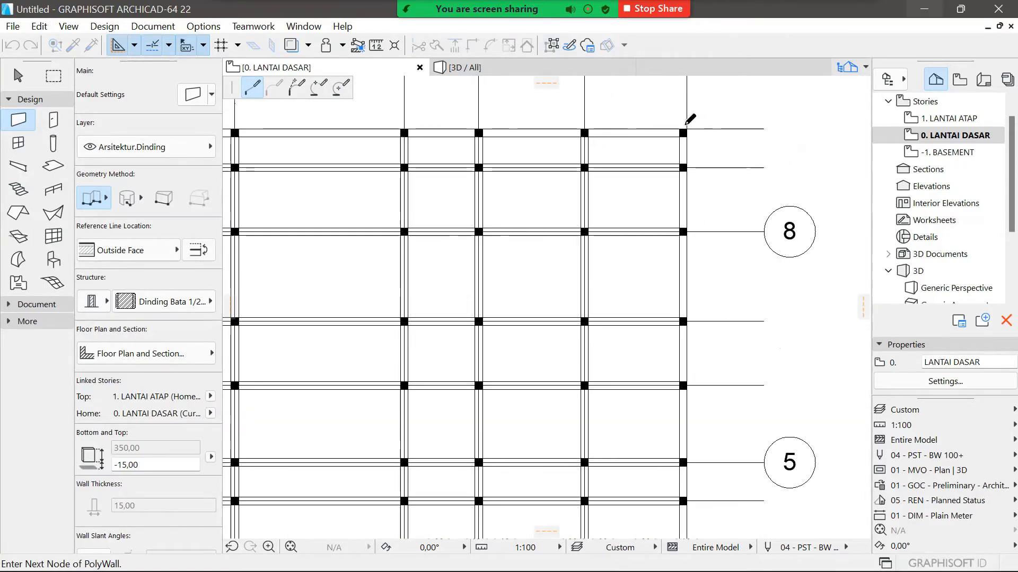
pyautogui.scroll(-3, 665, 115)
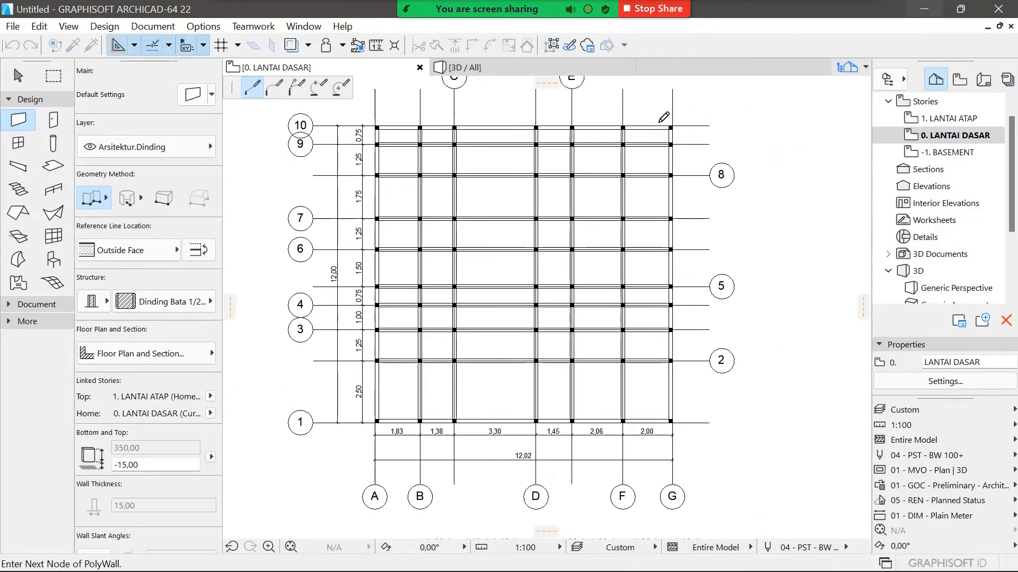
pyautogui.scroll(3, 424, 125)
pyautogui.doubleClick(434, 122)
pyautogui.click(433, 128)
pyautogui.scroll(-3, 425, 273)
pyautogui.scroll(3, 424, 390)
pyautogui.scroll(2, 427, 392)
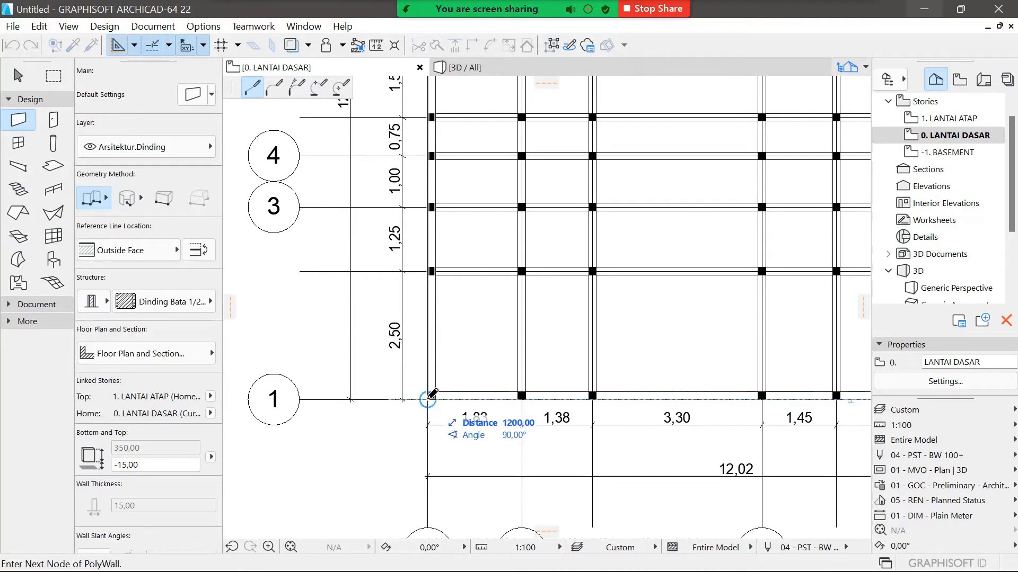
pyautogui.doubleClick(429, 397)
pyautogui.scroll(-3, 494, 325)
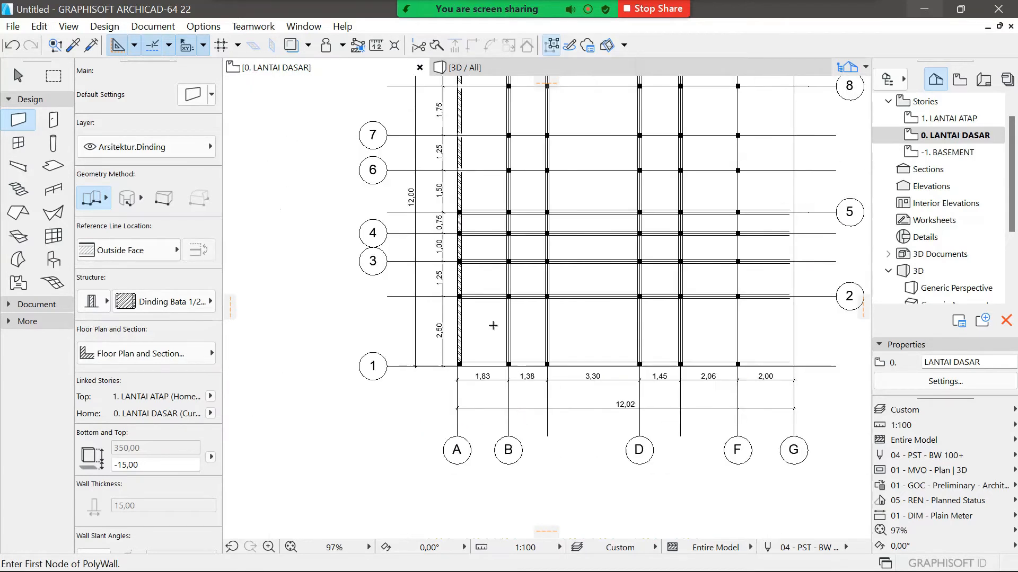
pyautogui.scroll(-3, 512, 310)
pyautogui.scroll(3, 652, 178)
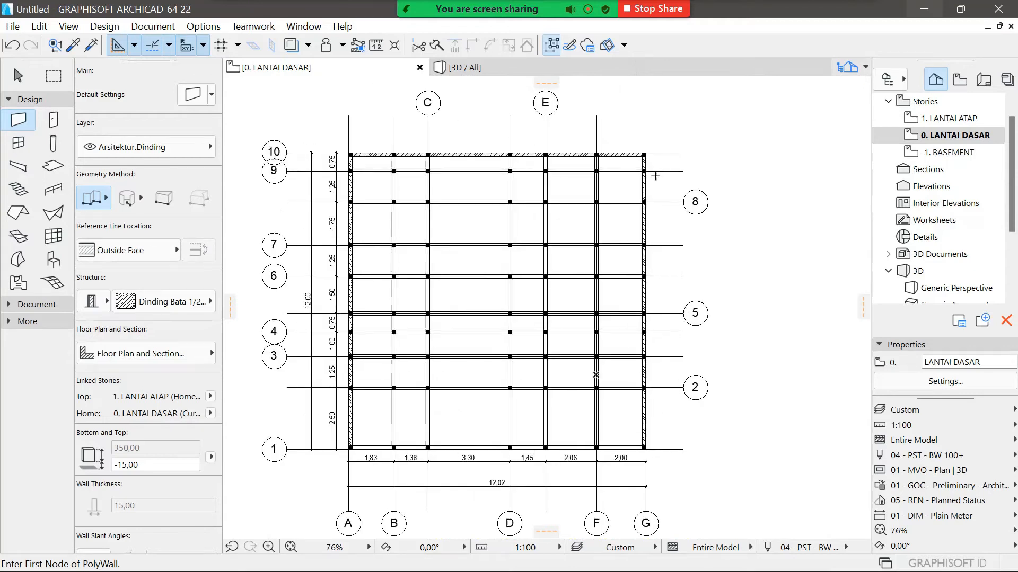
# Step: Examine the new outer walls in the 3D view, orbiting to the open side at grid line 1
pyautogui.click(520, 72)
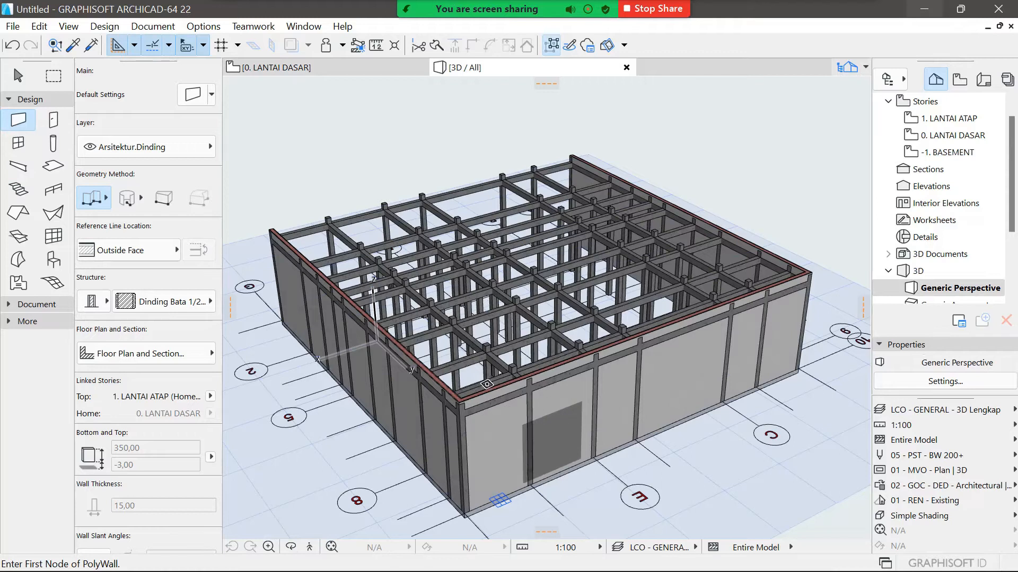
pyautogui.click(291, 547)
pyautogui.moveTo(329, 442); pyautogui.dragTo(652, 447)
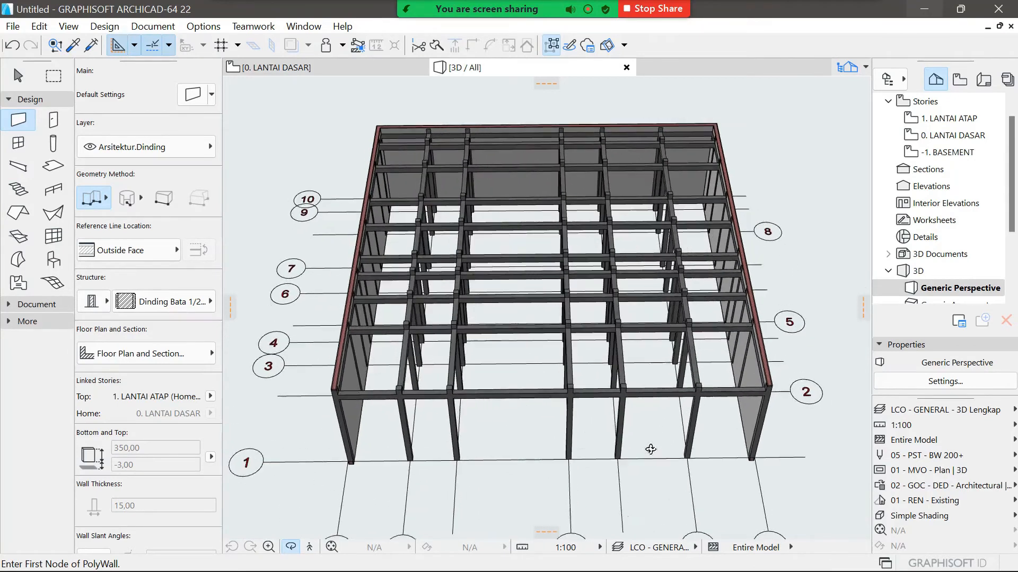
# Step: Return to the LANTAI DASAR floor plan and set the wall's reference line location to Center
pyautogui.click(353, 69)
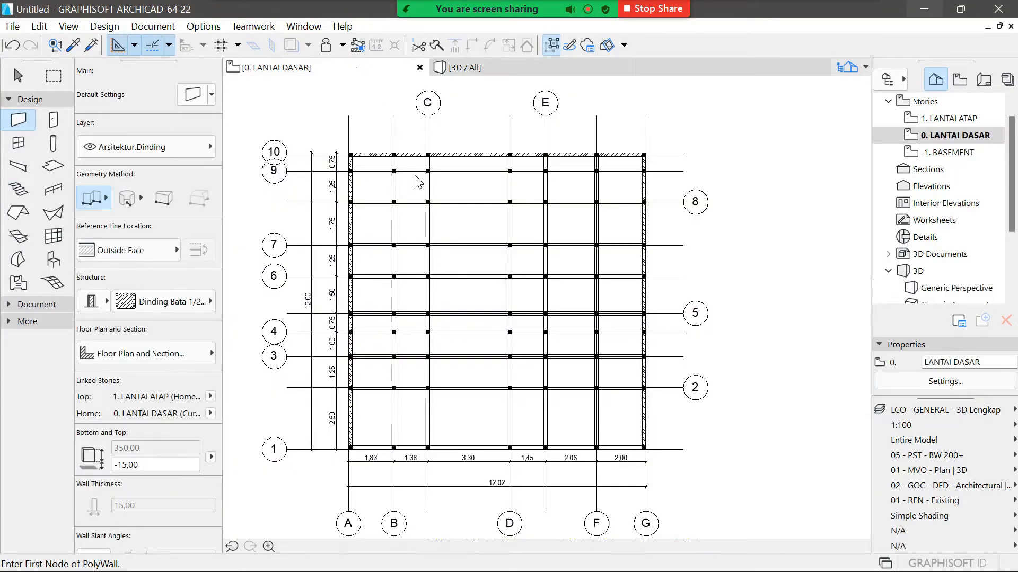
pyautogui.click(169, 252)
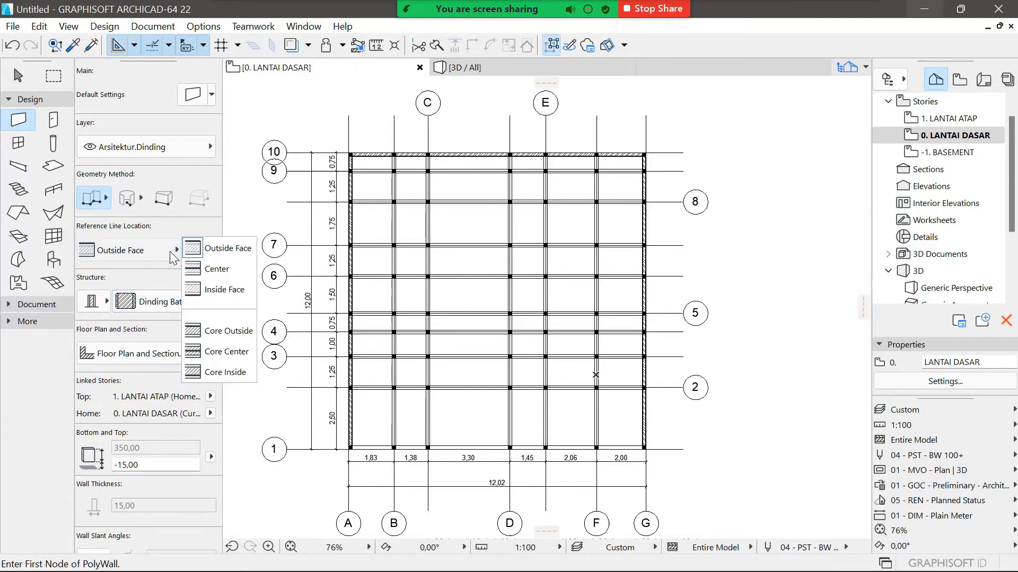
pyautogui.click(209, 270)
# Step: Start a chained inner wall at A9 and run it through C9 and C8 to F8
pyautogui.scroll(8, 350, 155)
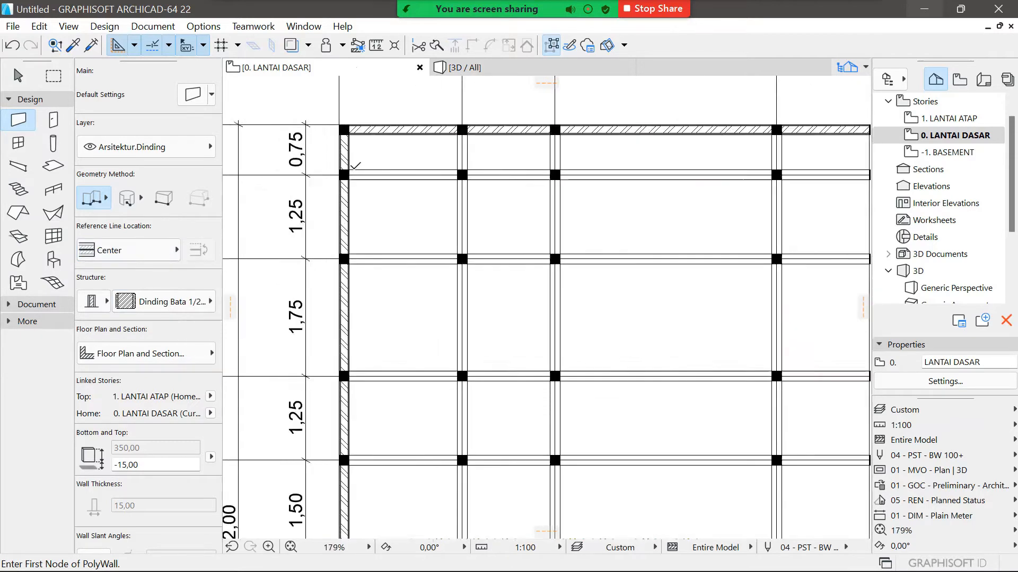
pyautogui.click(348, 175)
pyautogui.scroll(-3, 384, 198)
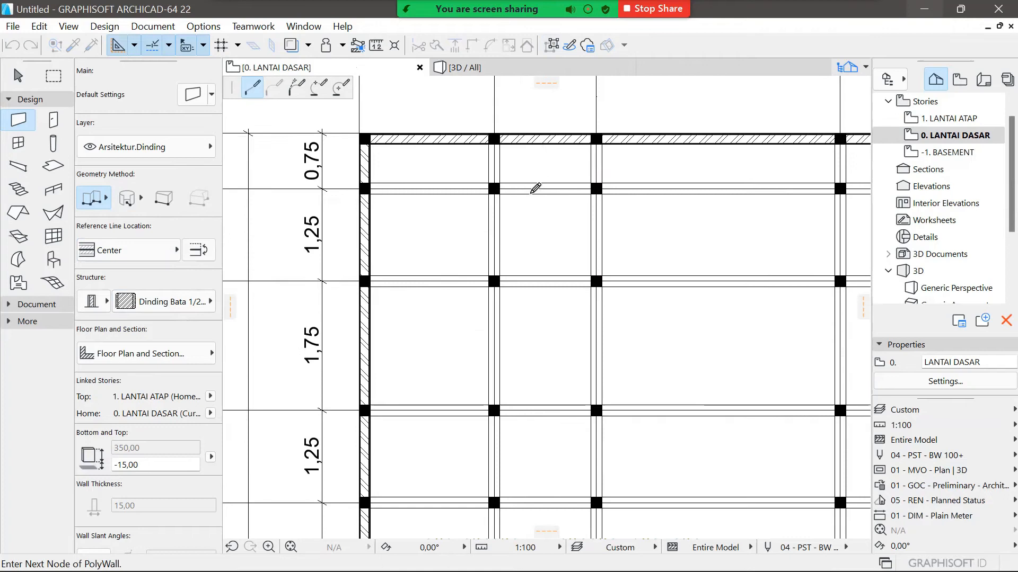
pyautogui.click(597, 189)
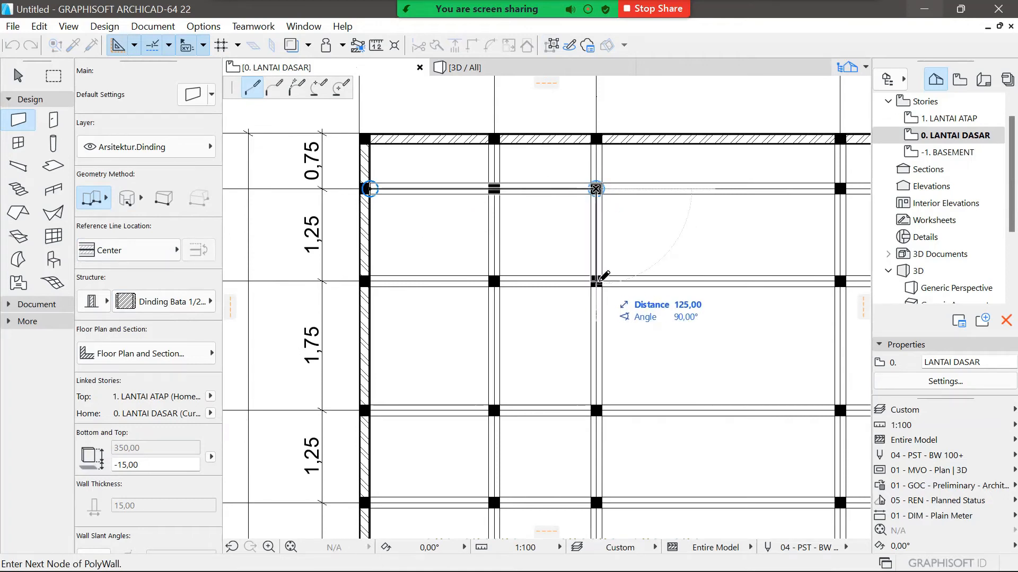
pyautogui.click(595, 281)
pyautogui.scroll(-5, 601, 275)
pyautogui.scroll(5, 749, 275)
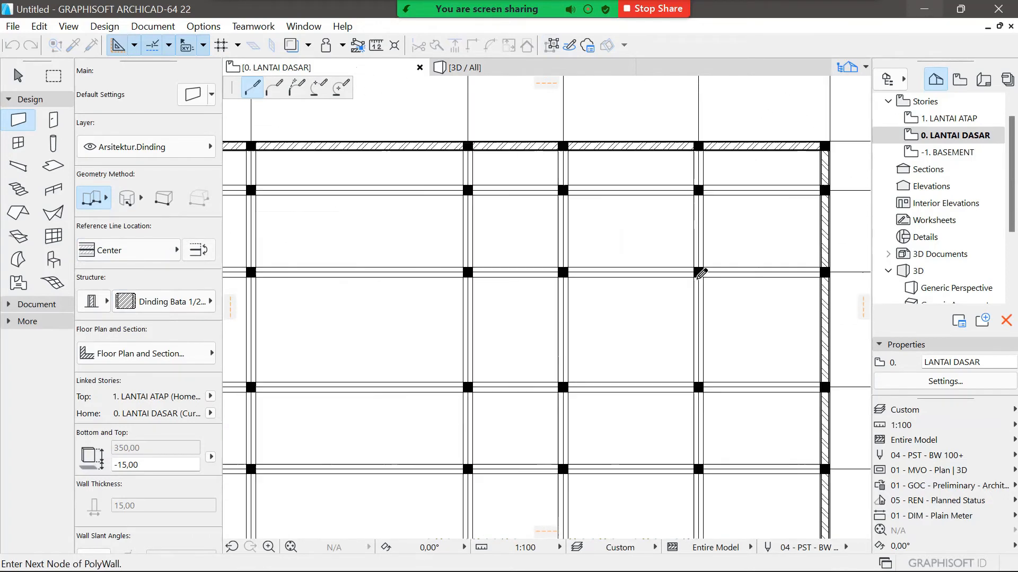
pyautogui.click(691, 268)
# Step: Continue the wall chain from F8 along grid F to F2, and across to D2
pyautogui.scroll(-5, 697, 307)
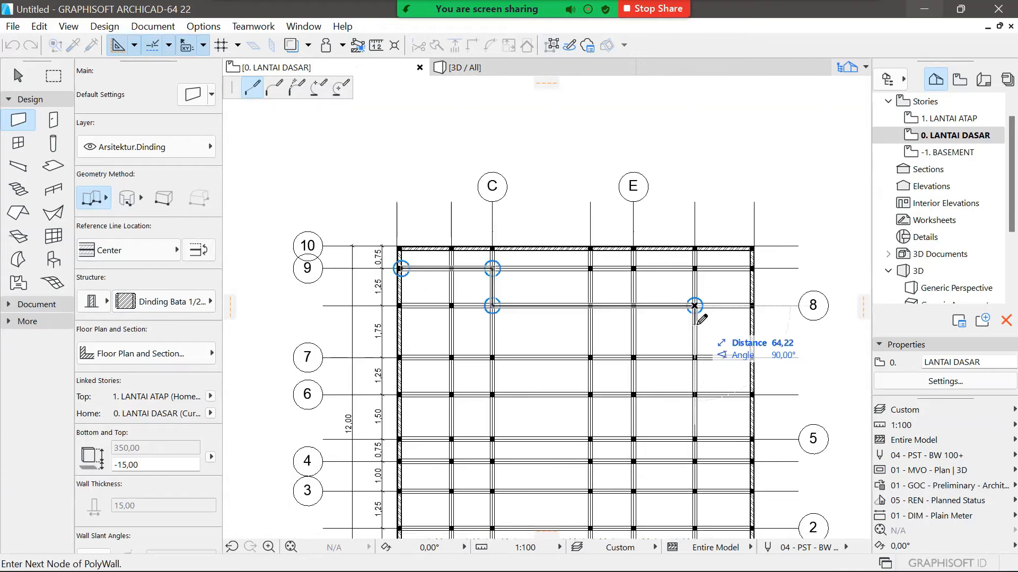
pyautogui.scroll(5, 700, 459)
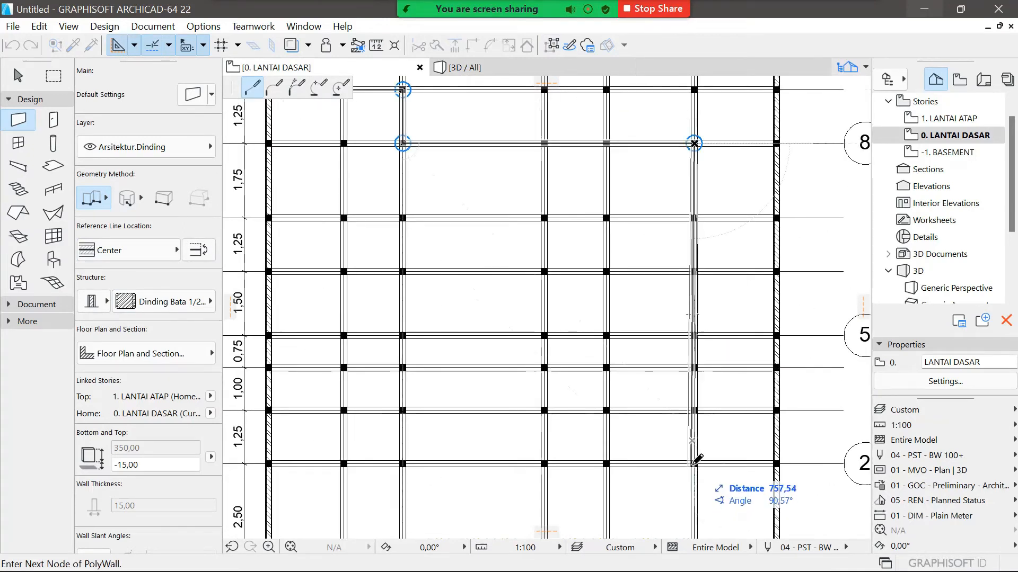
pyautogui.click(696, 459)
pyautogui.scroll(-5, 696, 459)
pyautogui.scroll(5, 578, 453)
pyautogui.doubleClick(537, 453)
pyautogui.click(536, 454)
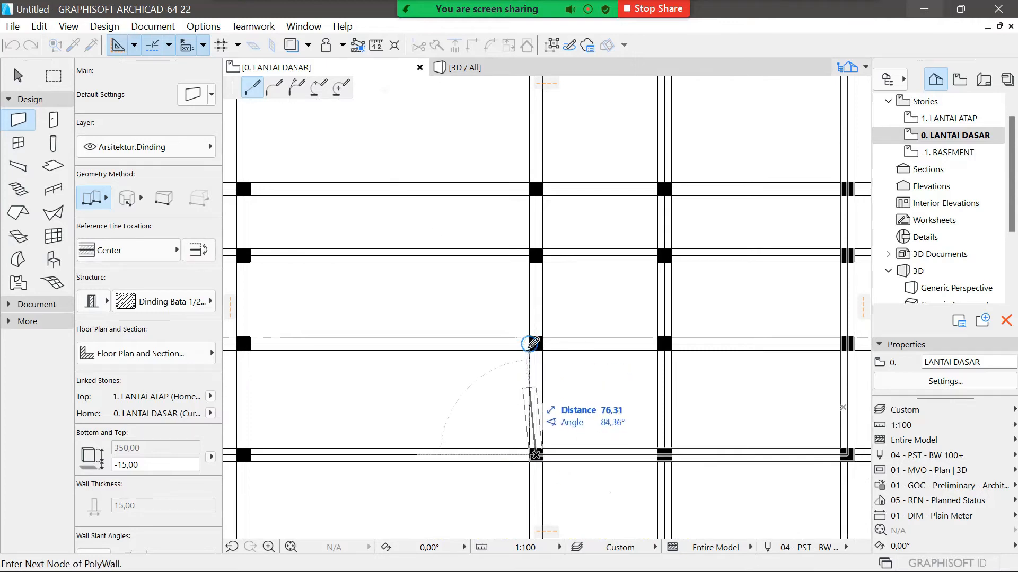
# Step: Continue the wall chain from D2 through D3, C3 and C4, and finish it at A4 on the outer wall
pyautogui.click(533, 341)
pyautogui.scroll(-5, 537, 337)
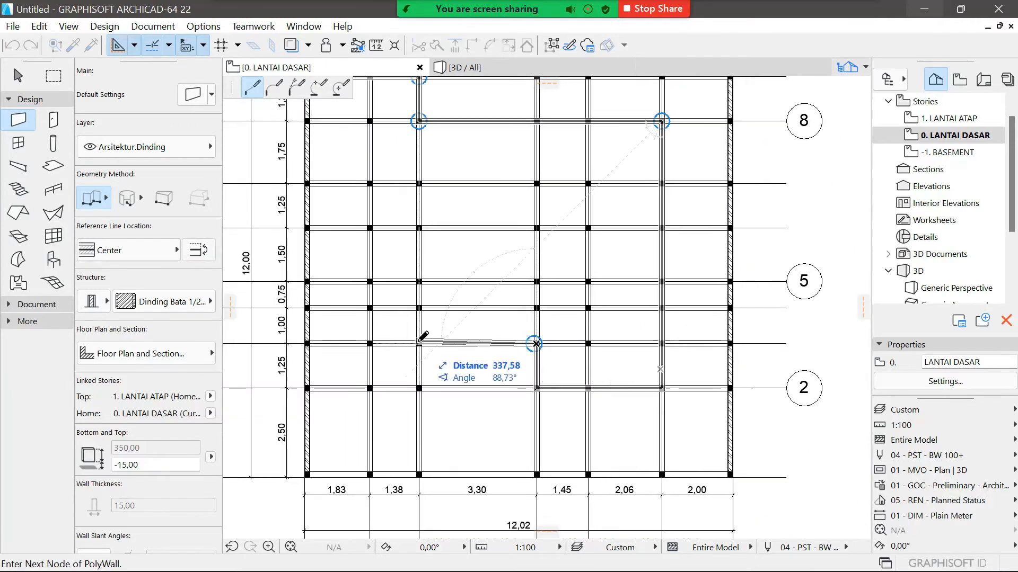
pyautogui.scroll(3, 419, 342)
pyautogui.click(420, 345)
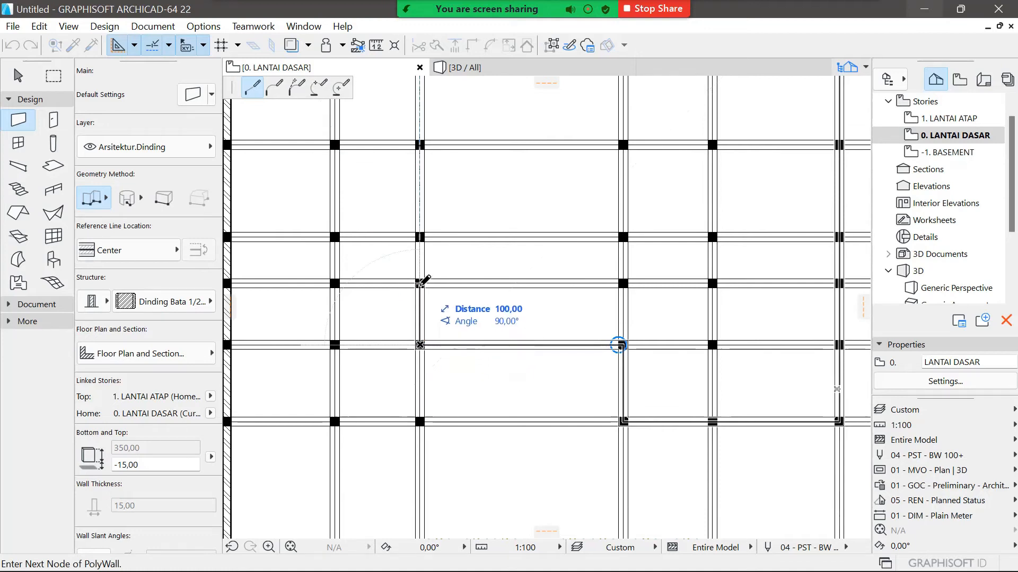
pyautogui.click(353, 280)
pyautogui.scroll(3, 229, 284)
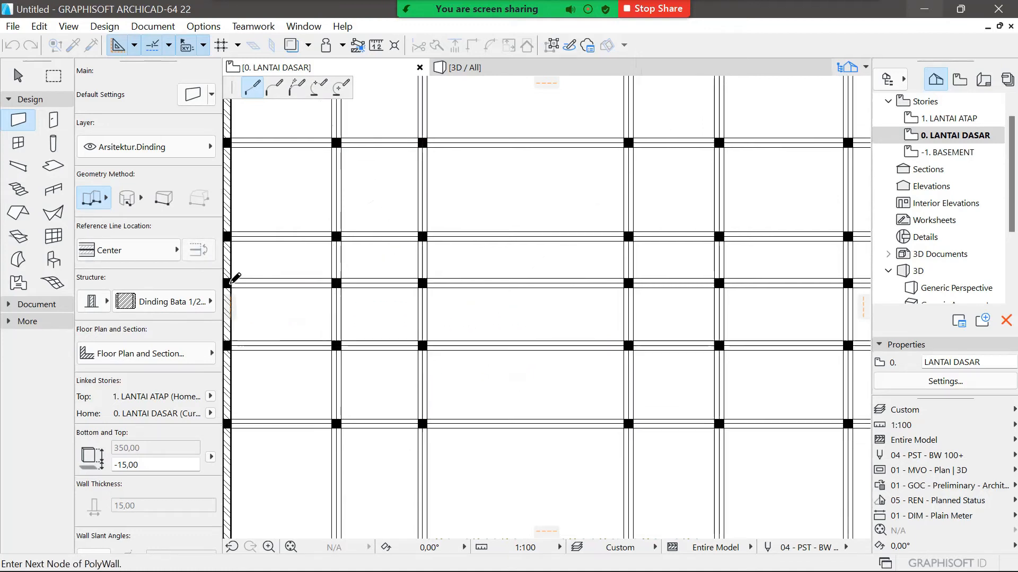
pyautogui.doubleClick(254, 275)
# Step: Draw a wall along grid C from C4 to C6
pyautogui.scroll(-5, 483, 283)
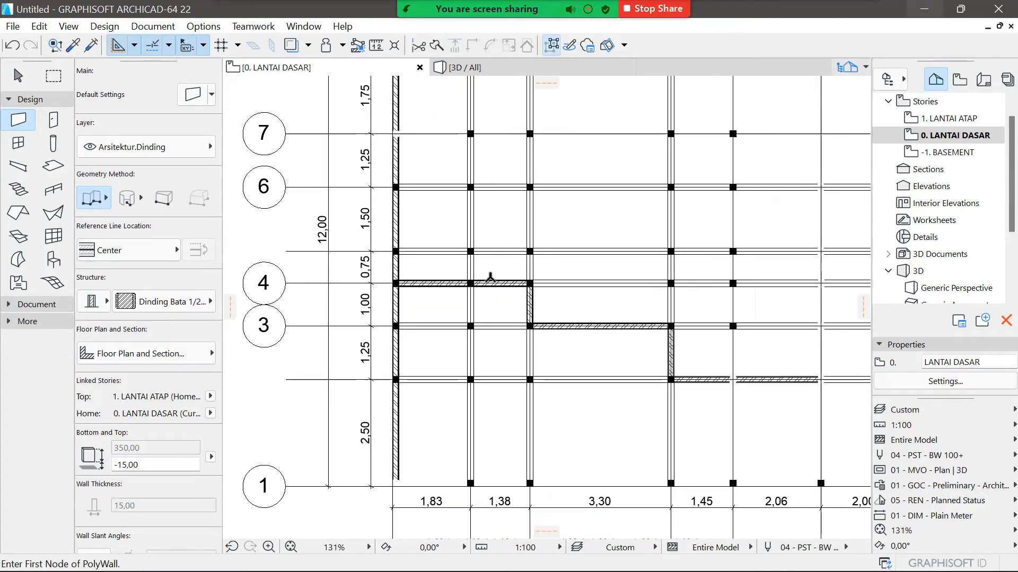
pyautogui.scroll(5, 534, 263)
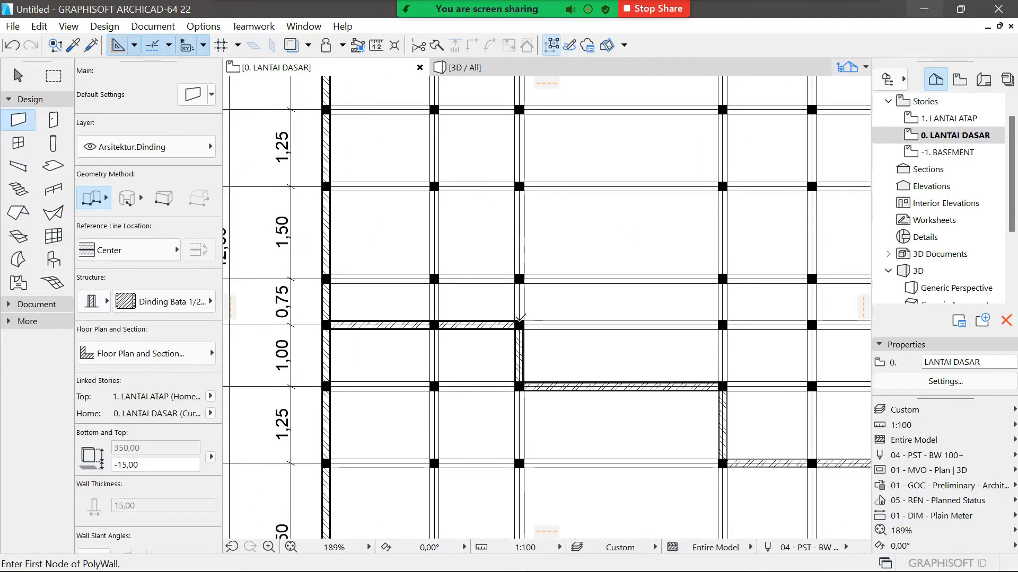
pyautogui.click(518, 321)
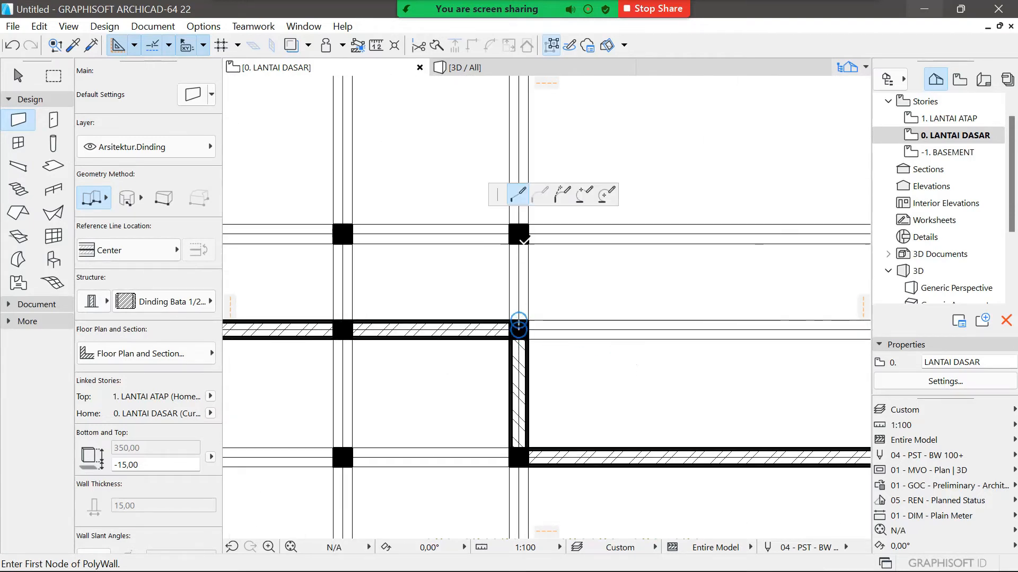
pyautogui.scroll(-2, 519, 222)
pyautogui.doubleClick(519, 116)
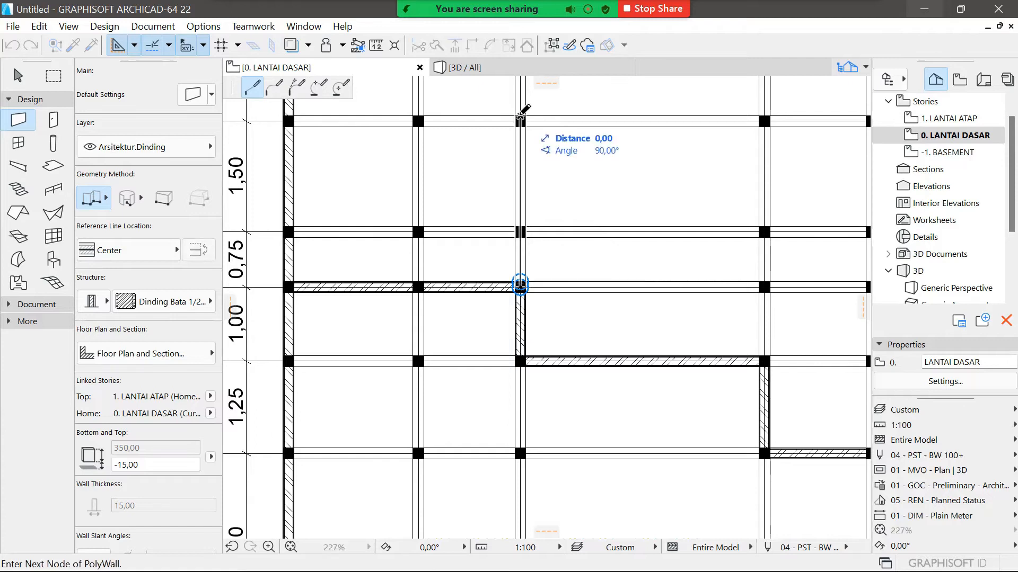
# Step: Draw a chained wall from D3 along grid D to D5 and across to E5
pyautogui.scroll(-2, 566, 343)
pyautogui.scroll(-1, 493, 348)
pyautogui.scroll(5, 568, 376)
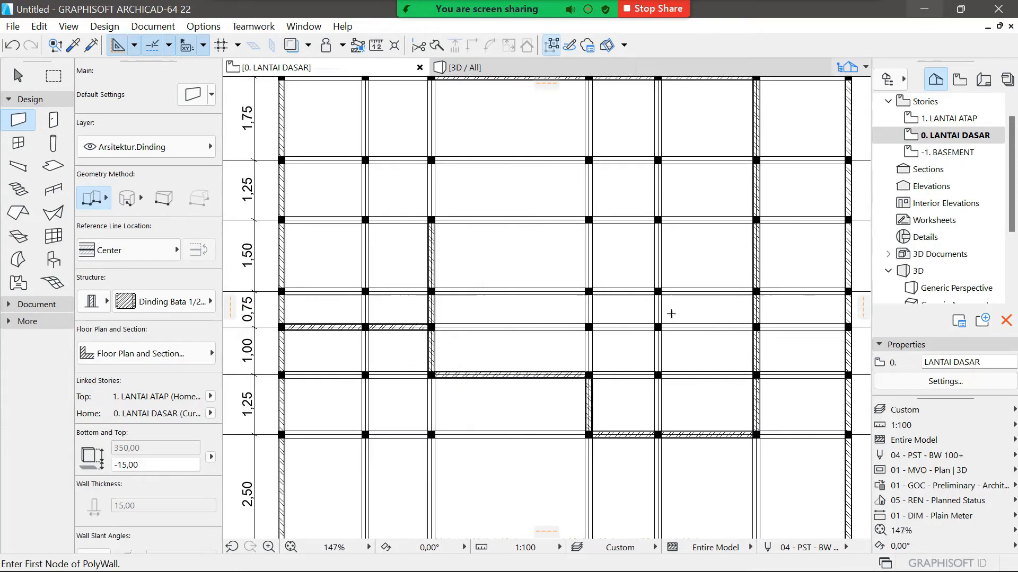
pyautogui.click(569, 376)
pyautogui.scroll(-4, 578, 297)
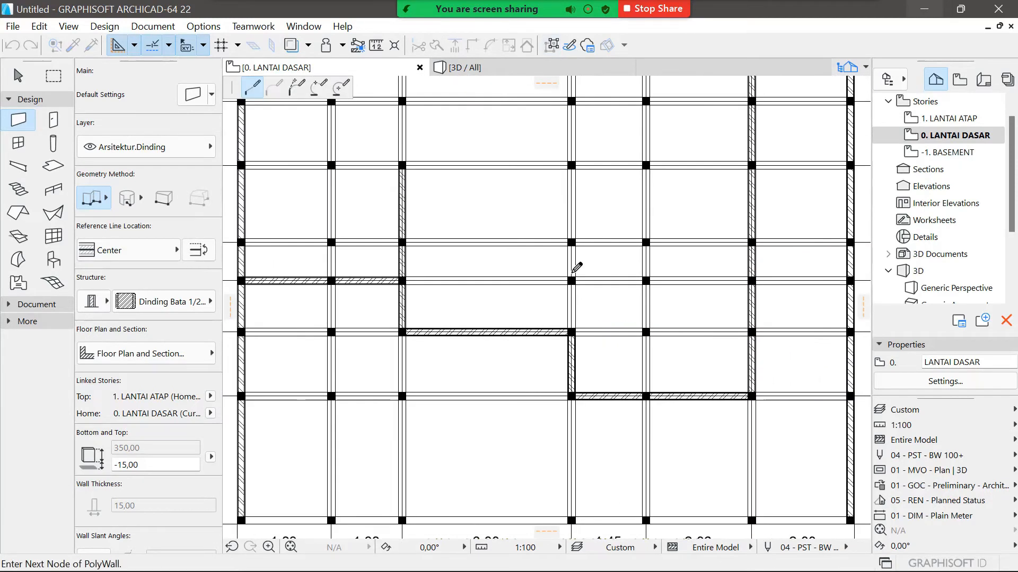
pyautogui.click(571, 241)
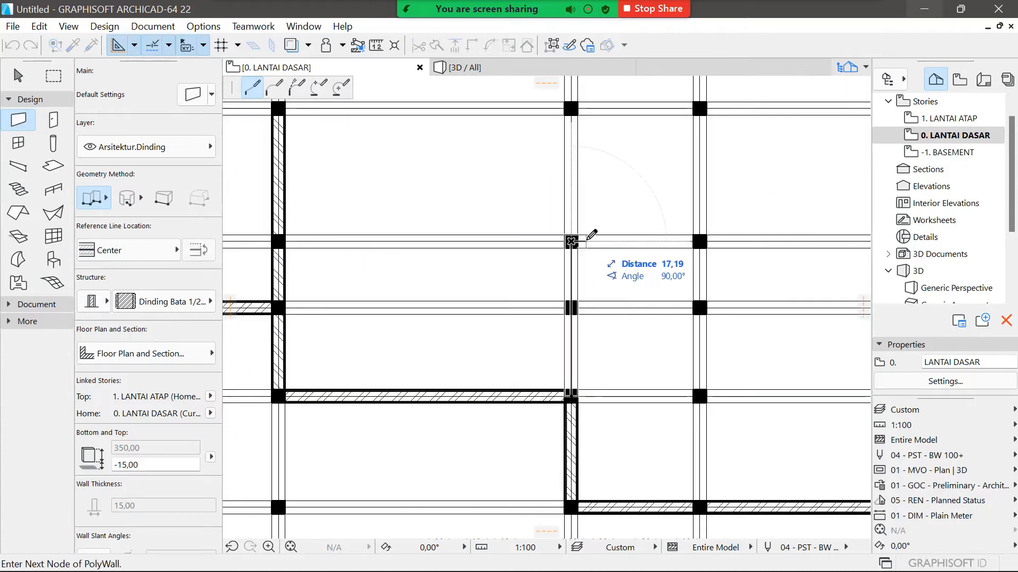
pyautogui.scroll(5, 647, 244)
pyautogui.doubleClick(649, 242)
pyautogui.scroll(-5, 534, 353)
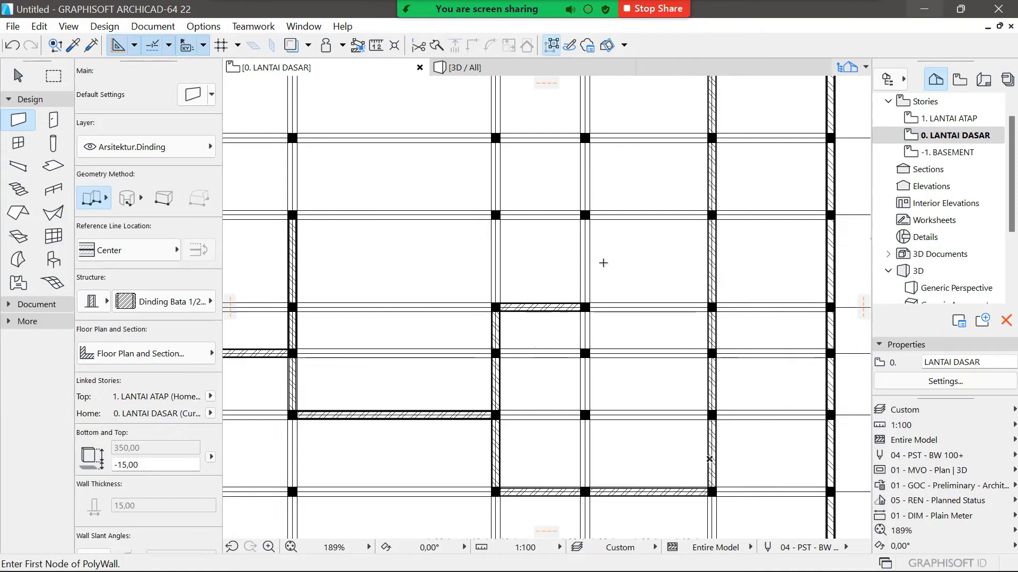
# Step: Draw a chained wall from E6 across to D6 and along grid D to the existing wall at D8
pyautogui.scroll(3, 583, 223)
pyautogui.click(584, 224)
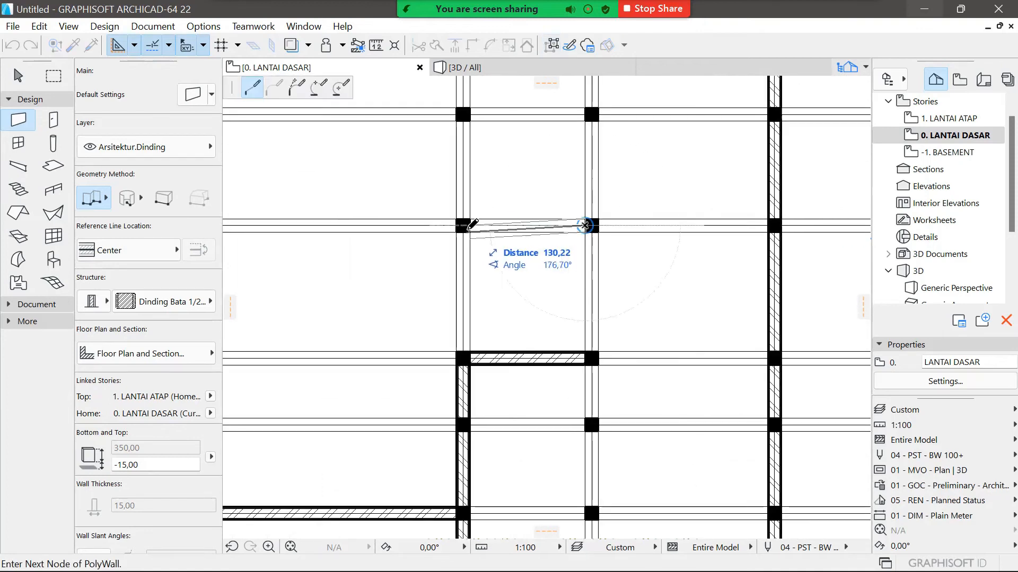
pyautogui.scroll(-5, 461, 220)
pyautogui.click(463, 225)
pyautogui.scroll(5, 469, 114)
pyautogui.doubleClick(464, 121)
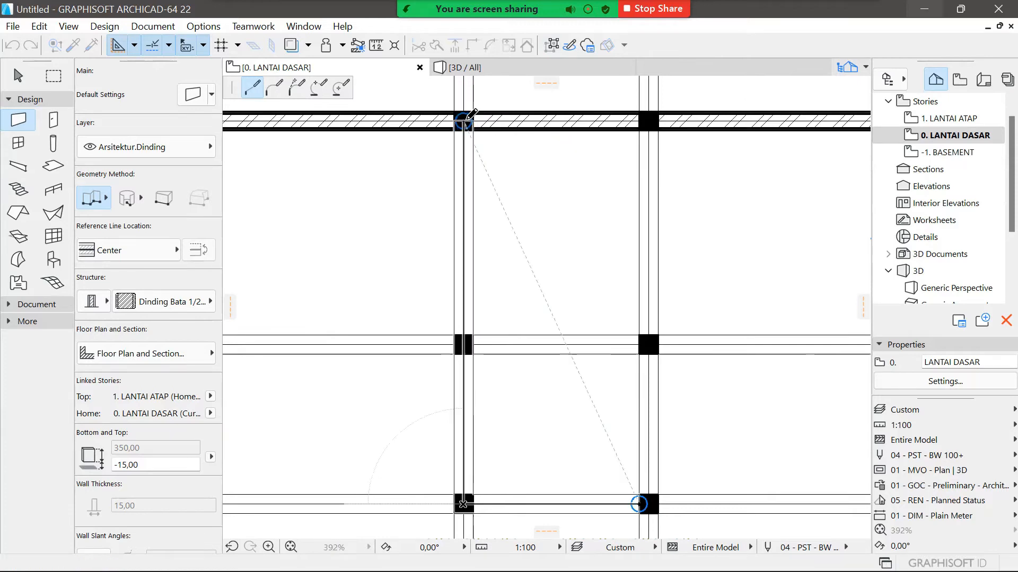
pyautogui.scroll(-5, 623, 253)
# Step: Draw a chained wall from C8 along grid C to C7 and across to B7
pyautogui.scroll(5, 387, 210)
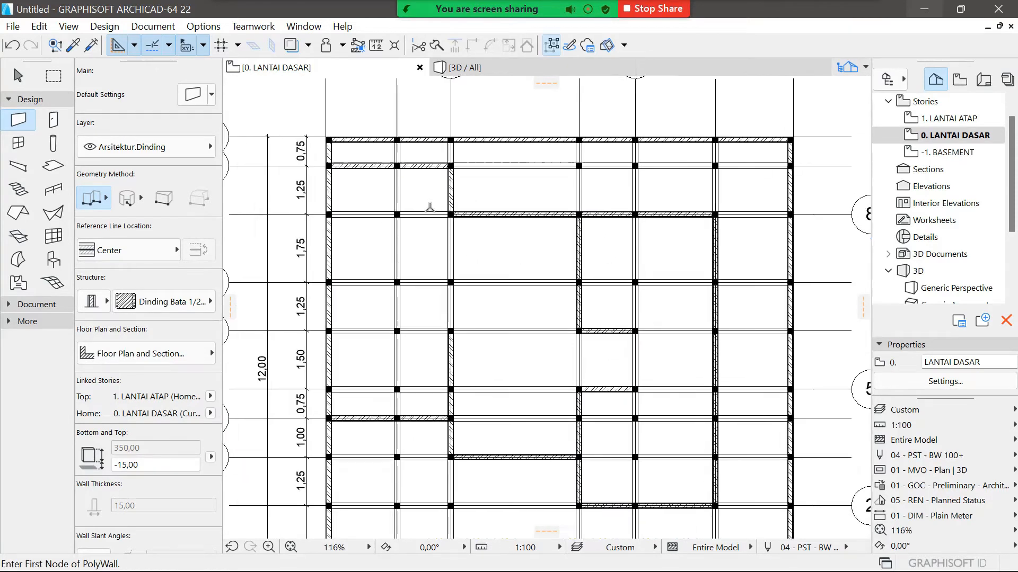
pyautogui.click(462, 218)
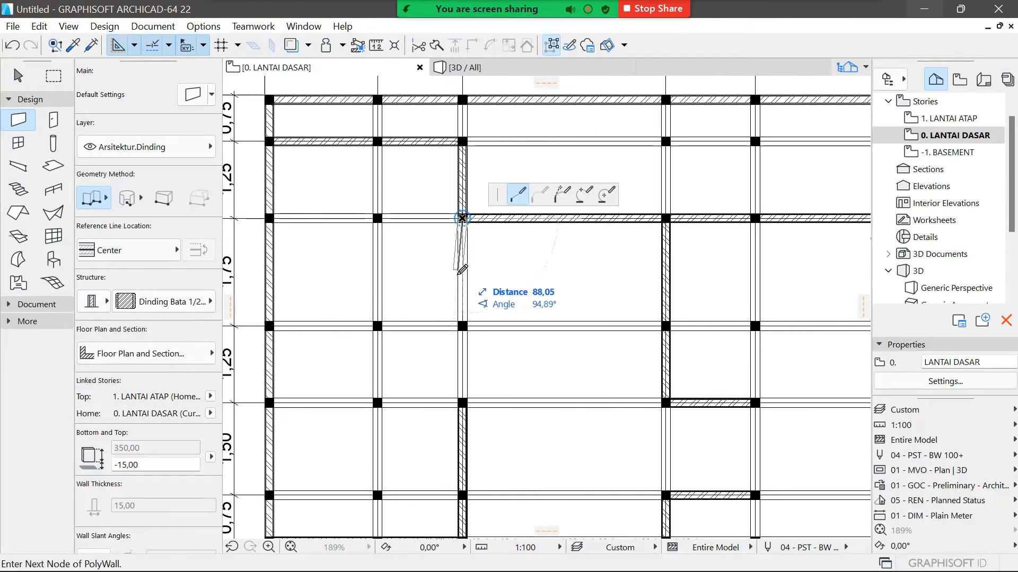
pyautogui.click(462, 325)
pyautogui.doubleClick(378, 326)
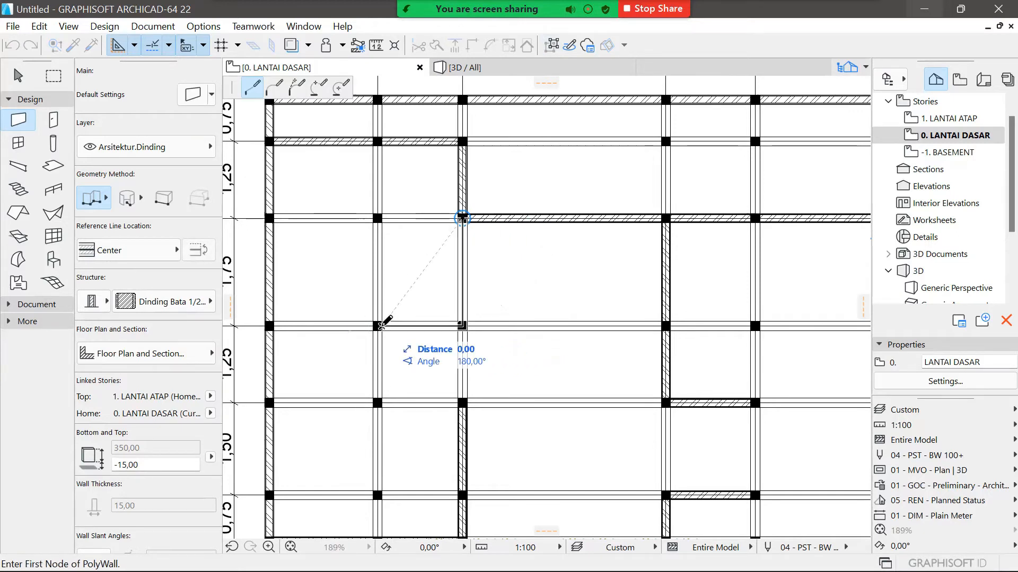
pyautogui.scroll(-2, 523, 346)
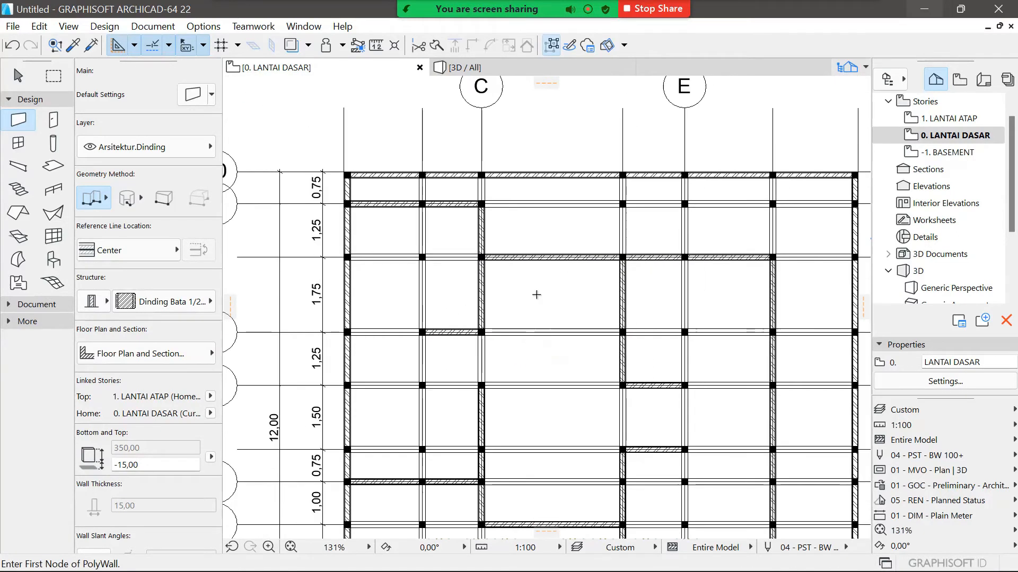
# Step: Apply the wall favorite Dinding Kamar Mandi as the default for new walls
pyautogui.scroll(-2, 533, 307)
pyautogui.scroll(-1, 520, 327)
pyautogui.click(211, 95)
pyautogui.click(411, 187)
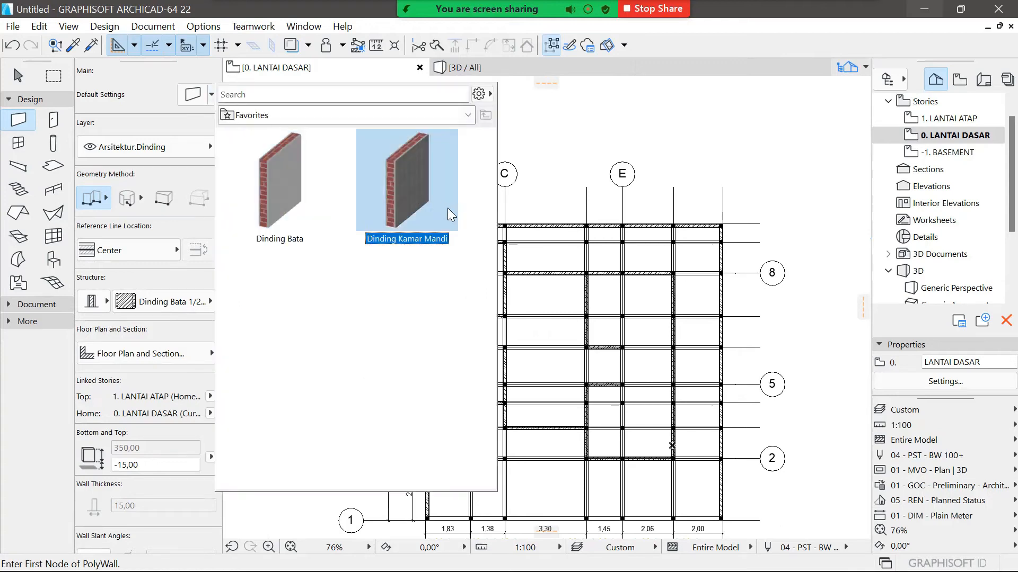
pyautogui.doubleClick(420, 205)
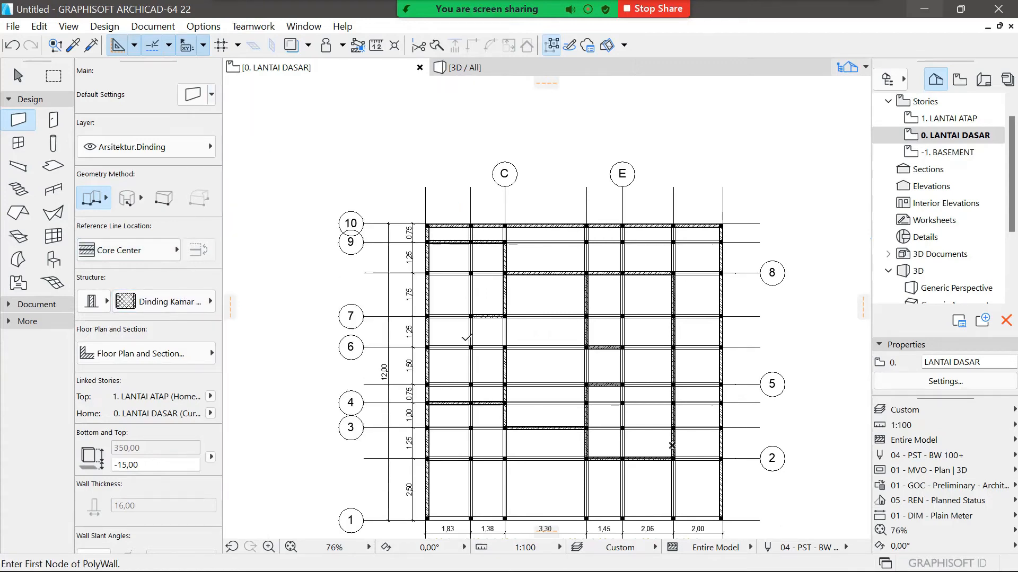
# Step: Draw the bathroom walls as a closed chain from A7 through B7, B6 and A6 back to A7
pyautogui.scroll(5, 466, 338)
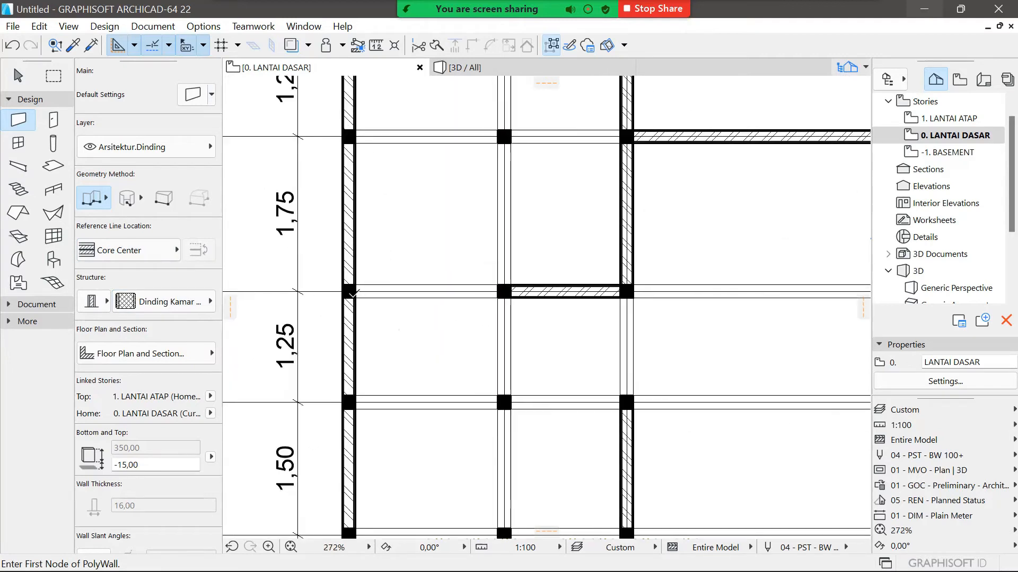
pyautogui.scroll(2, 352, 292)
pyautogui.scroll(2, 355, 287)
pyautogui.click(354, 289)
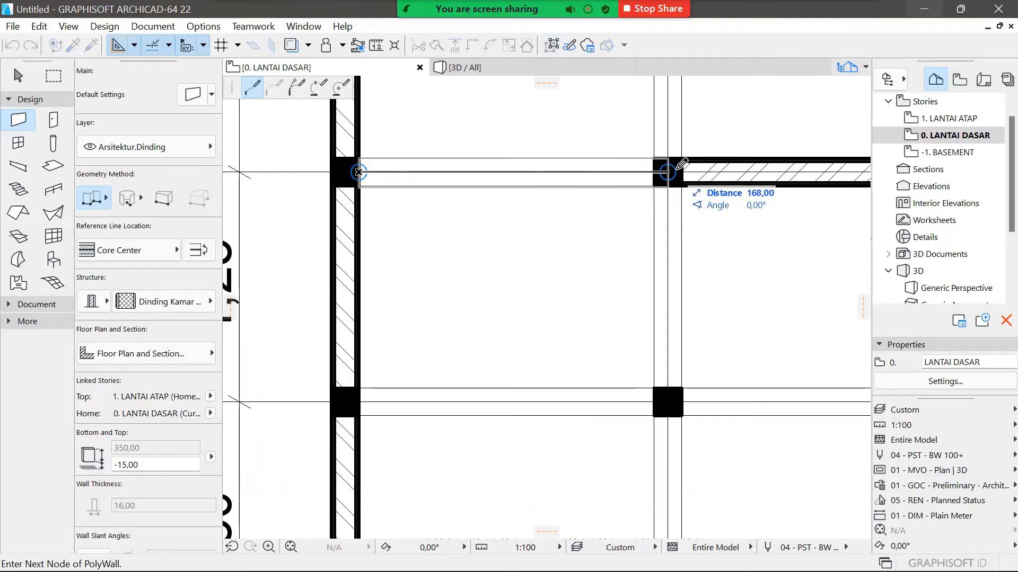
pyautogui.click(667, 172)
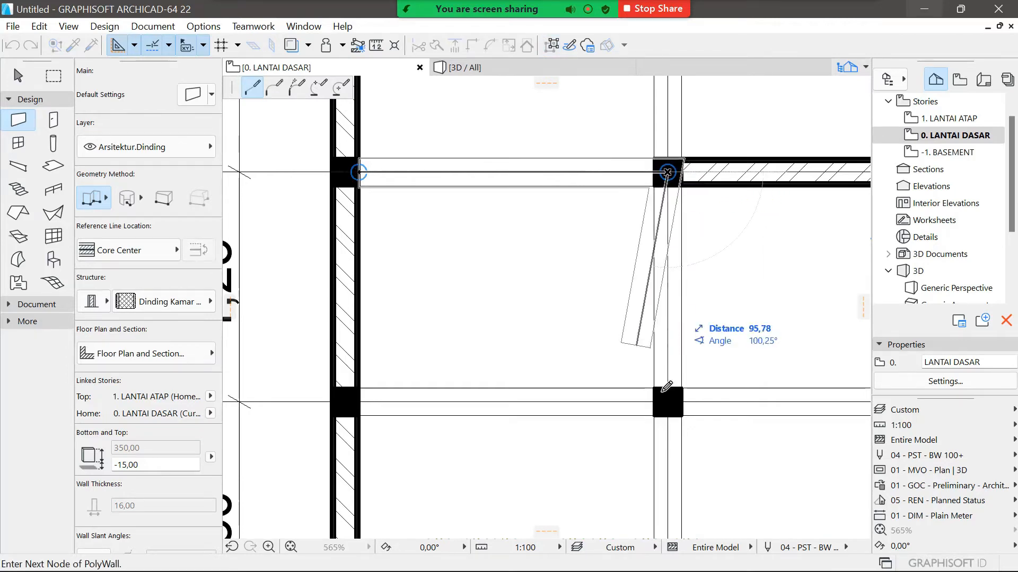
pyautogui.doubleClick(668, 401)
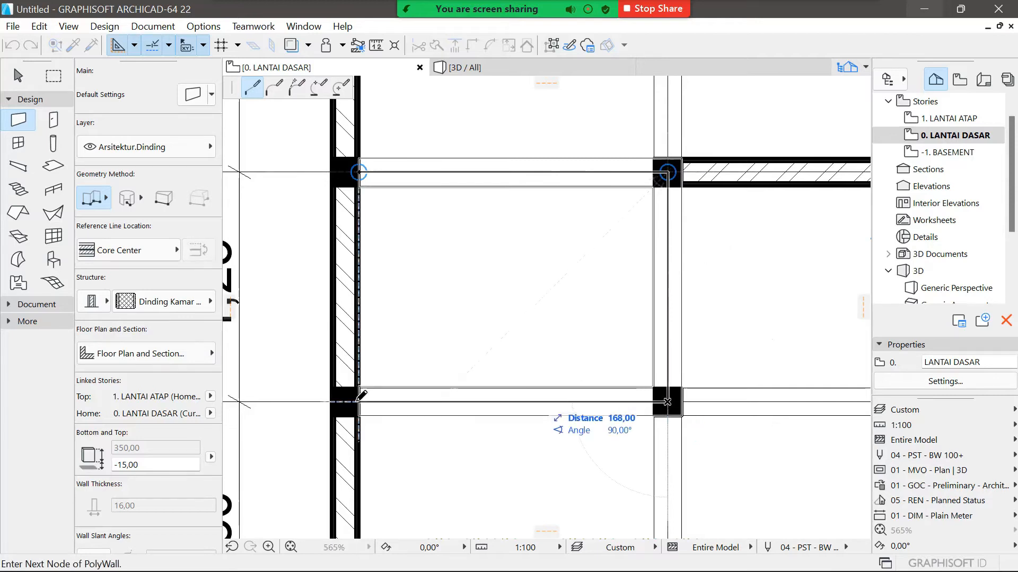
pyautogui.click(667, 401)
pyautogui.click(345, 402)
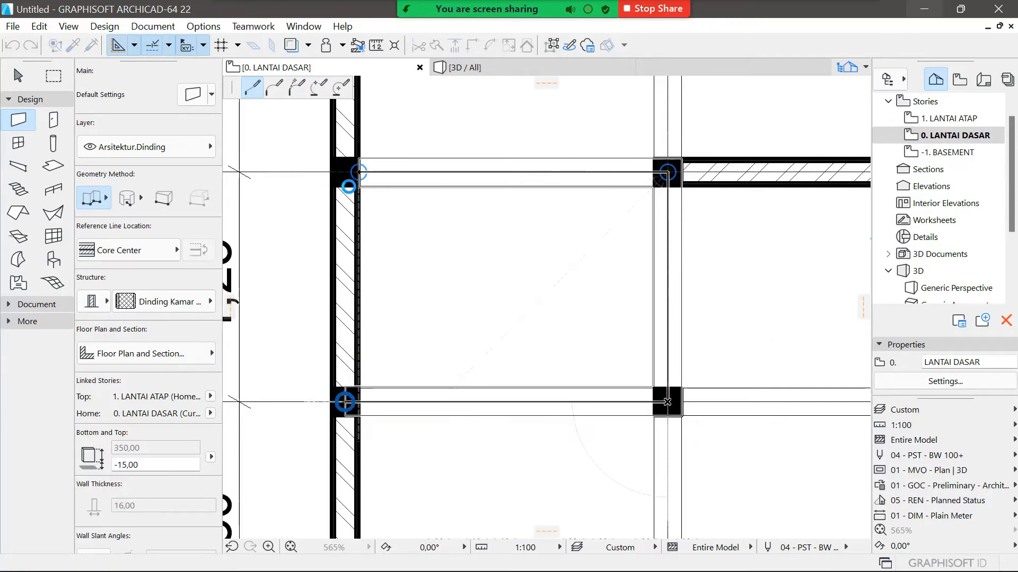
pyautogui.click(347, 172)
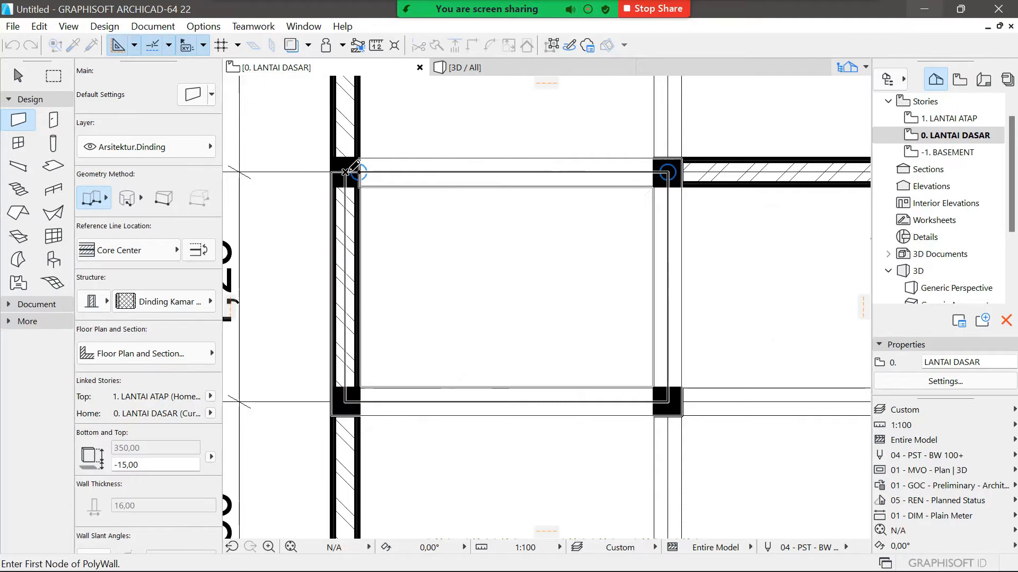
pyautogui.click(346, 173)
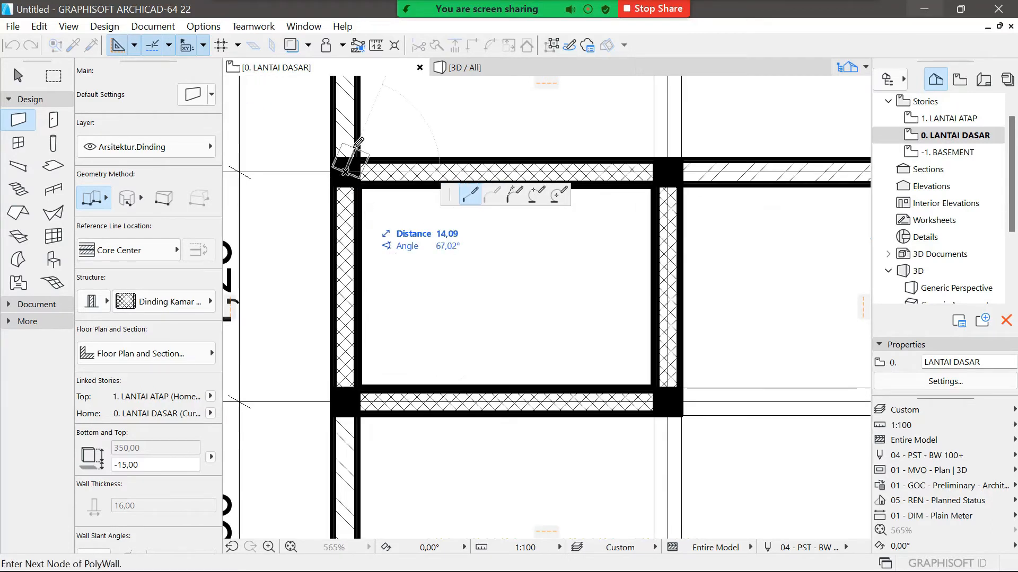
# Step: Delete the outer brick wall running along grid A, keeping the beam and the bathroom wall between A6 and A7
pyautogui.press('Escape')
pyautogui.press('Escape')
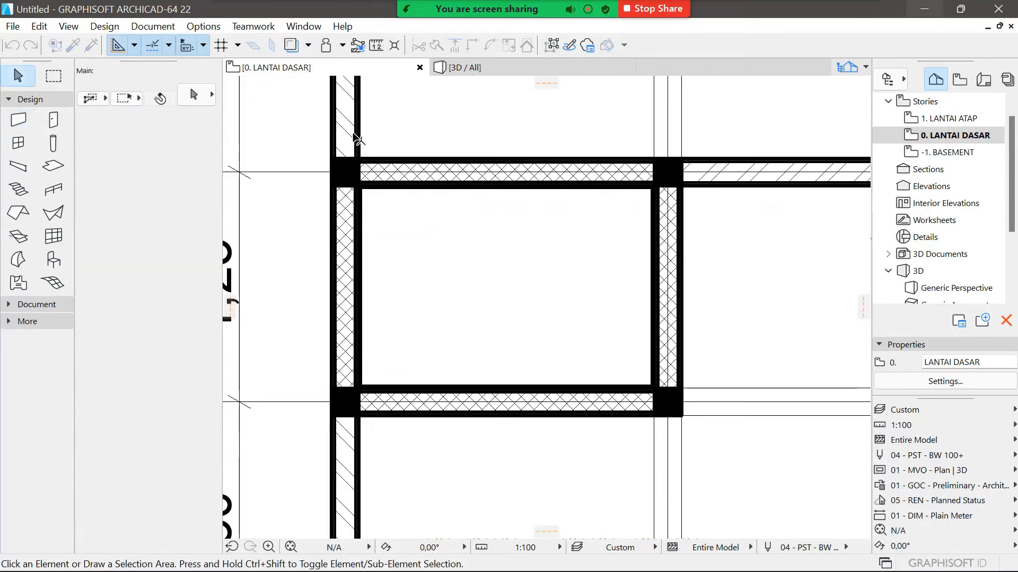
pyautogui.hotkey('ctrl', 'z')
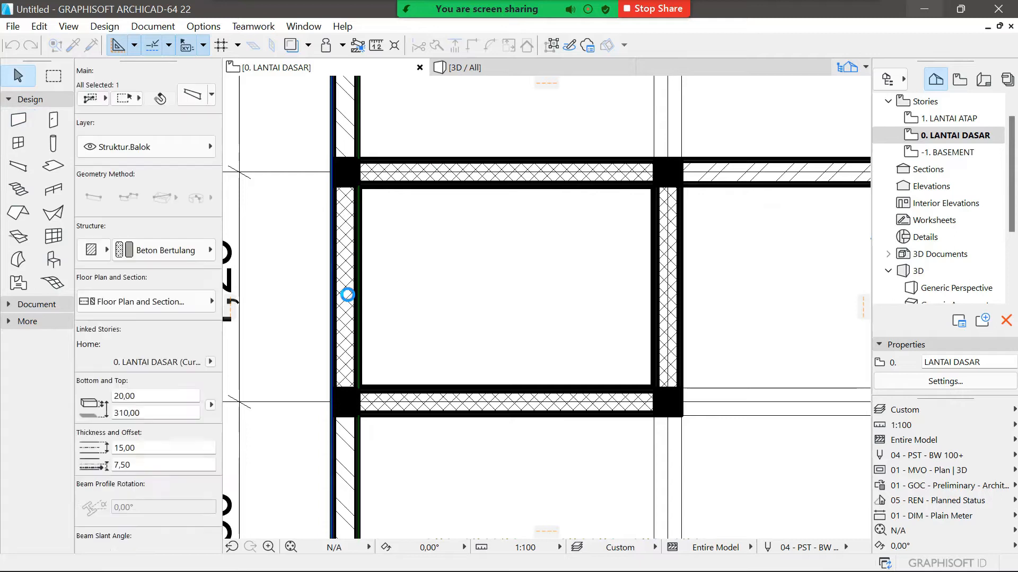
pyautogui.hotkey('ctrl', 'shift', 'z')
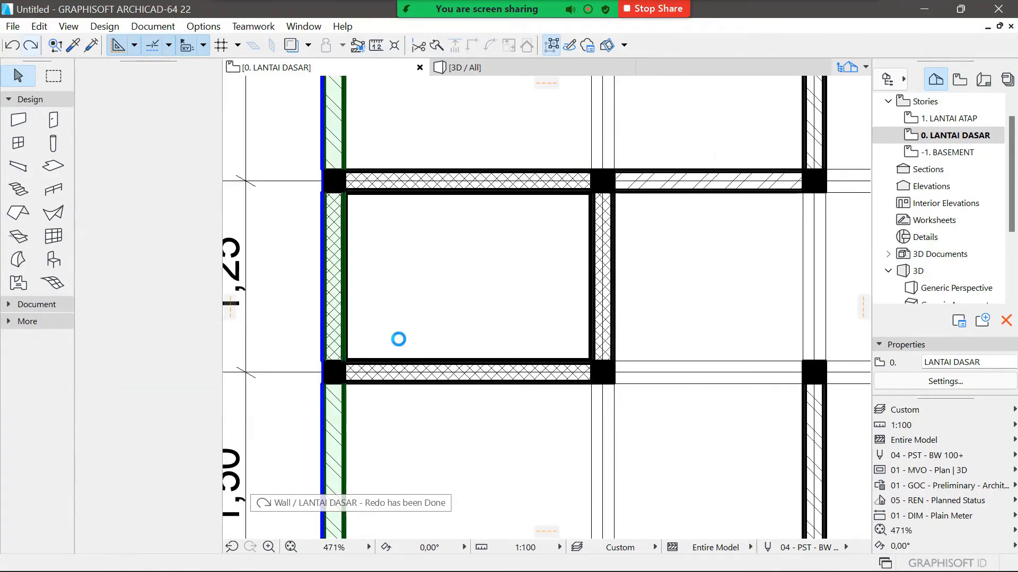
pyautogui.scroll(-4, 399, 339)
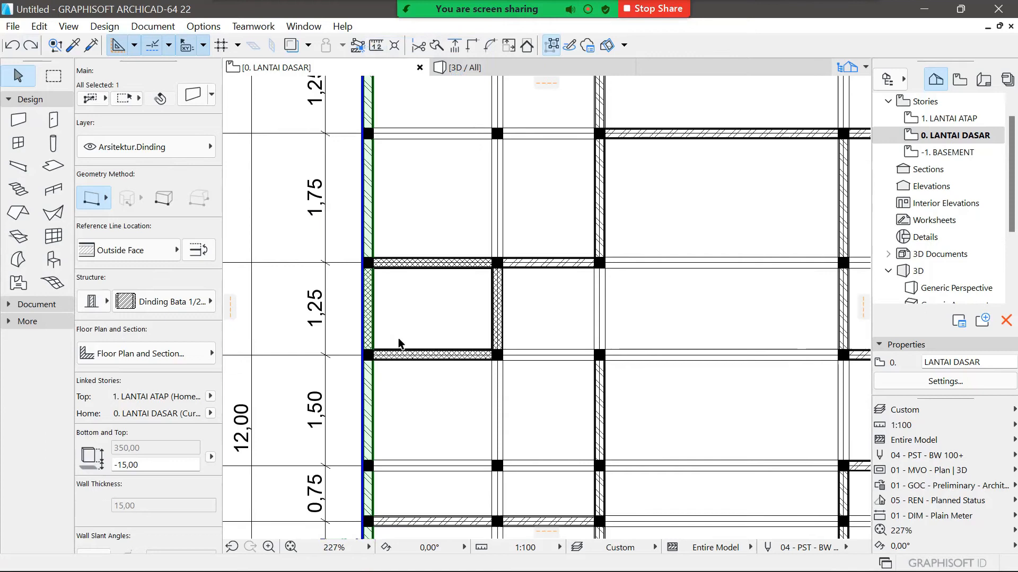
pyautogui.scroll(-4, 399, 342)
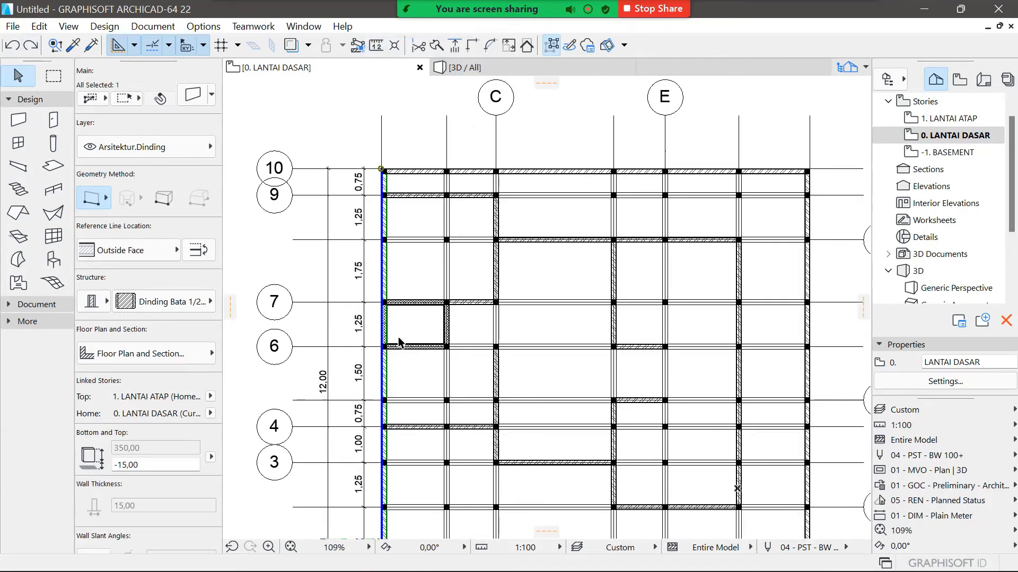
pyautogui.click(392, 270)
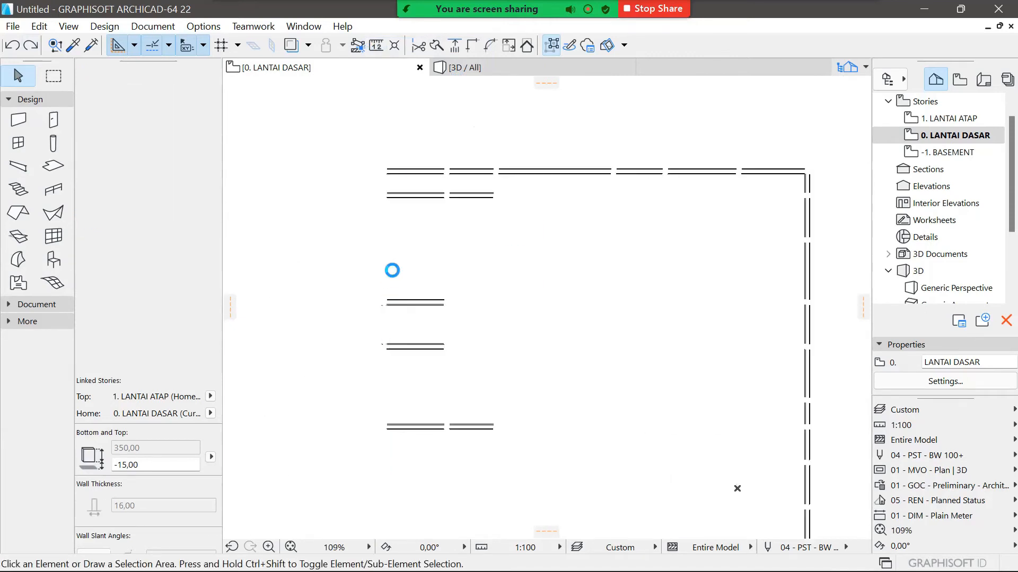
pyautogui.scroll(4, 392, 268)
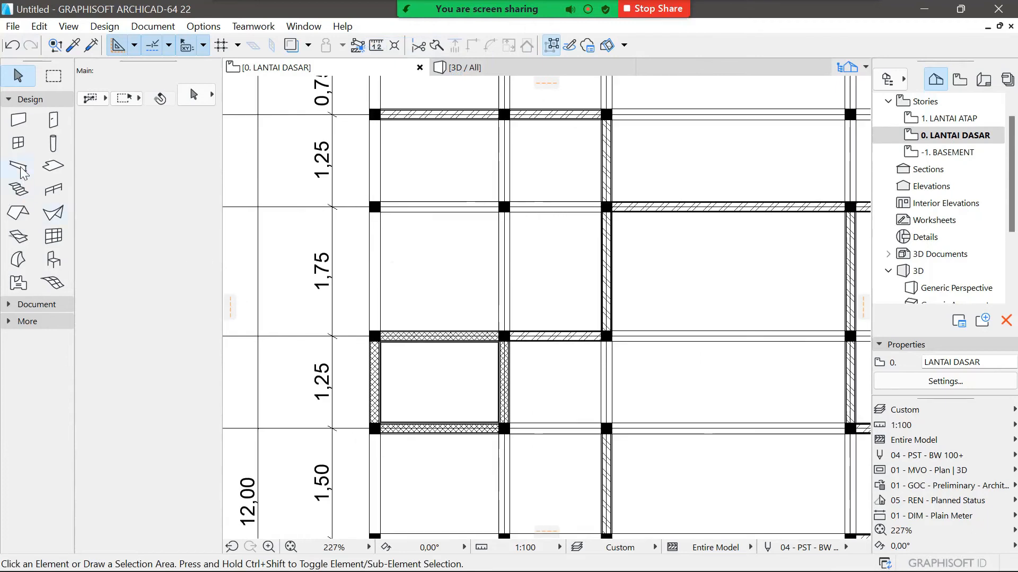
# Step: Apply the wall favorite Dinding Bata for new walls and set the reference line location to Outside Face
pyautogui.click(22, 120)
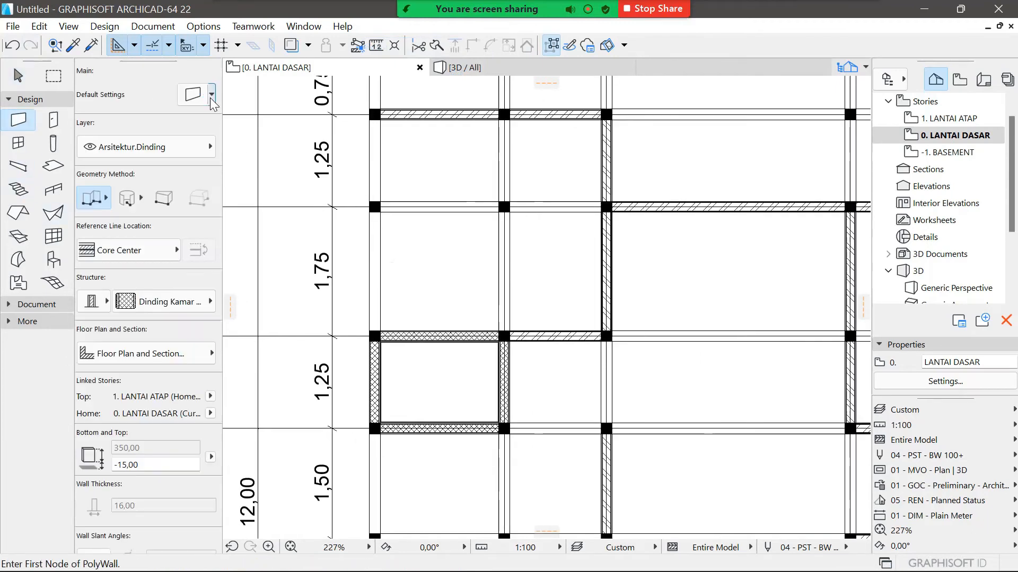
pyautogui.click(212, 95)
pyautogui.doubleClick(297, 186)
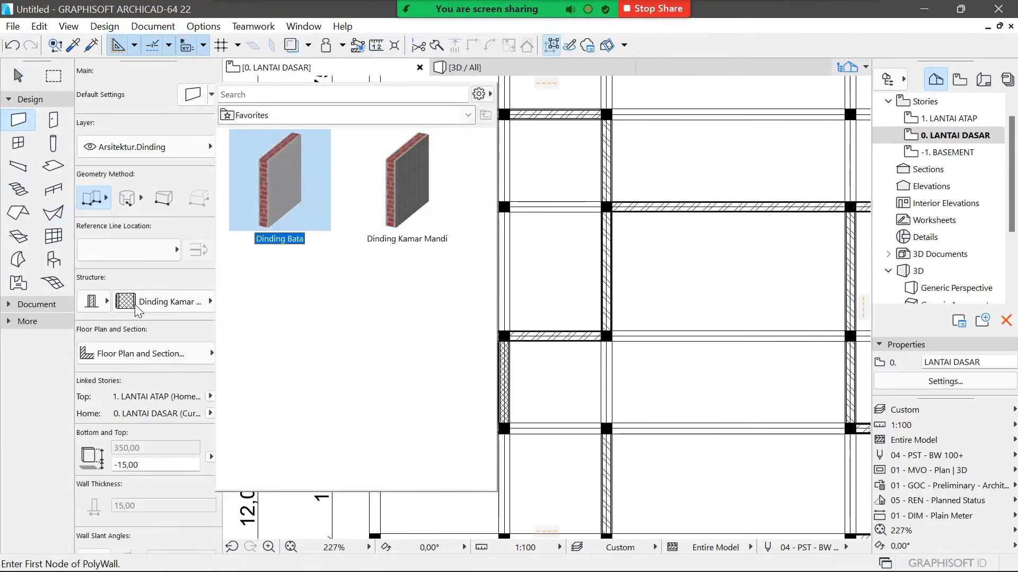
pyautogui.click(130, 250)
pyautogui.click(231, 209)
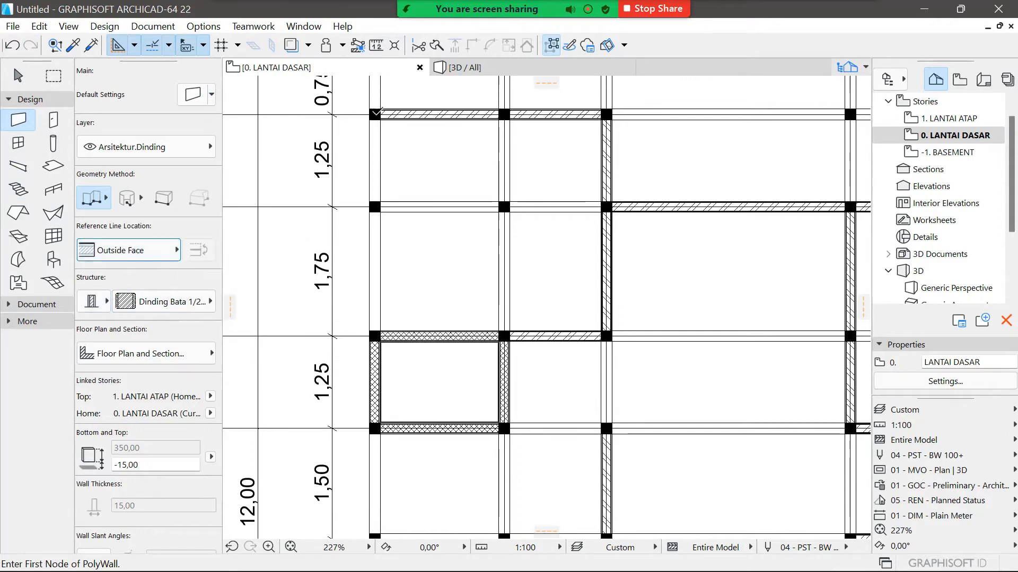
# Step: Draw an outer brick wall along the outside edge of grid A from the column at A10 to A7
pyautogui.scroll(-2, 372, 123)
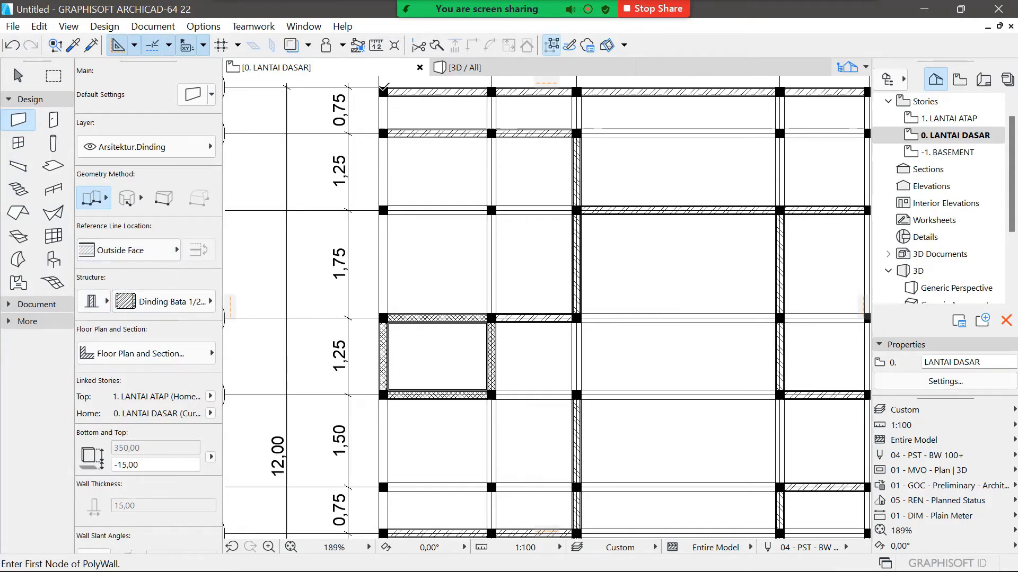
pyautogui.scroll(6, 383, 87)
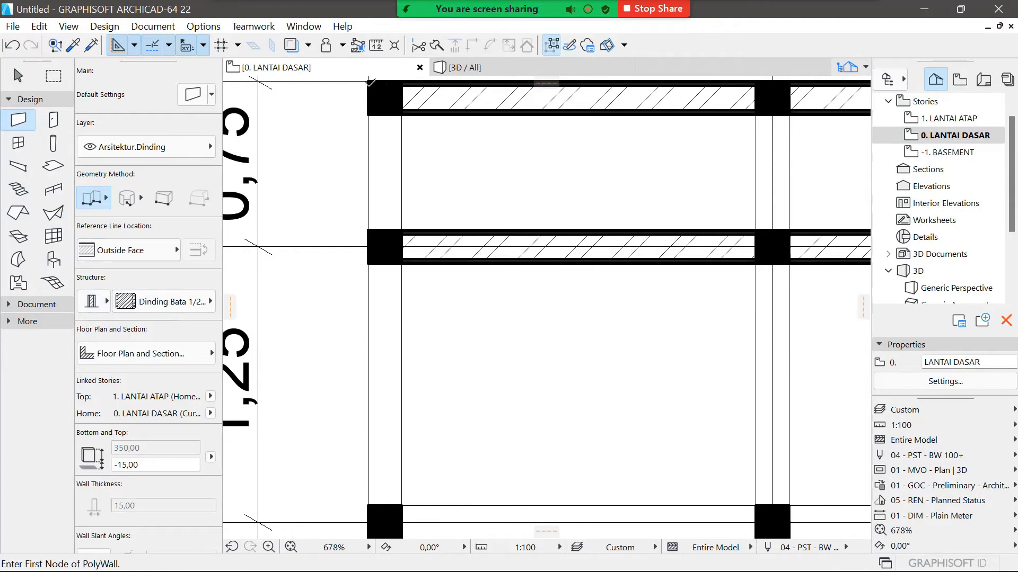
pyautogui.click(368, 81)
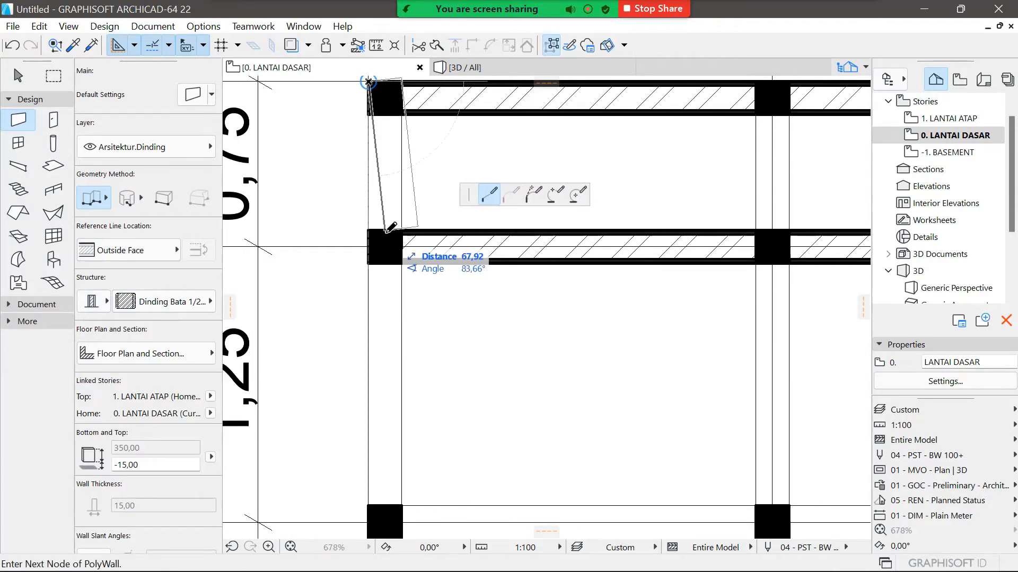
pyautogui.scroll(-5, 388, 230)
pyautogui.scroll(8, 382, 432)
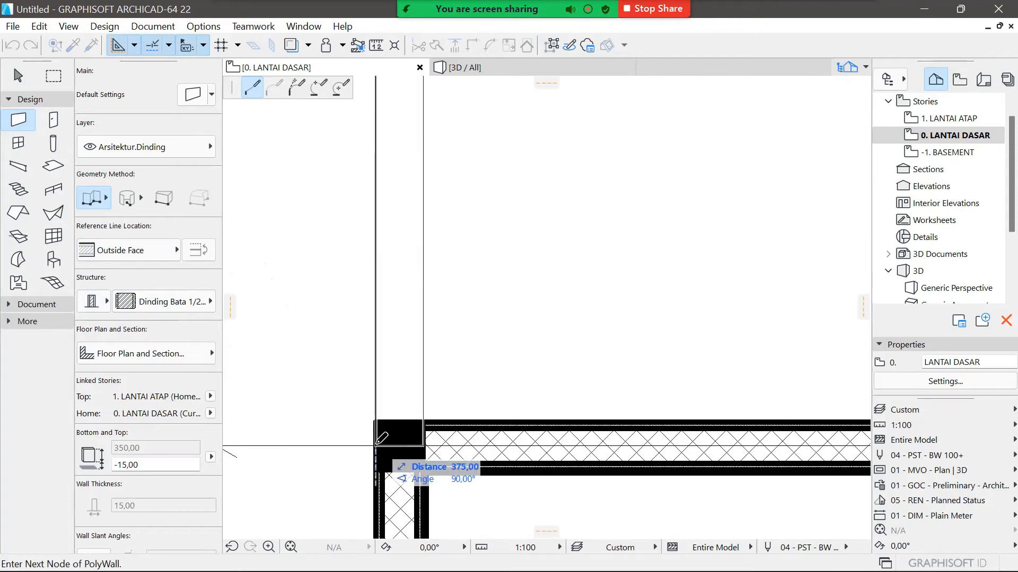
pyautogui.doubleClick(383, 441)
# Step: Draw an outer brick wall along the outside edge of grid A from the bathroom corner at A6 to A1
pyautogui.scroll(-8, 459, 318)
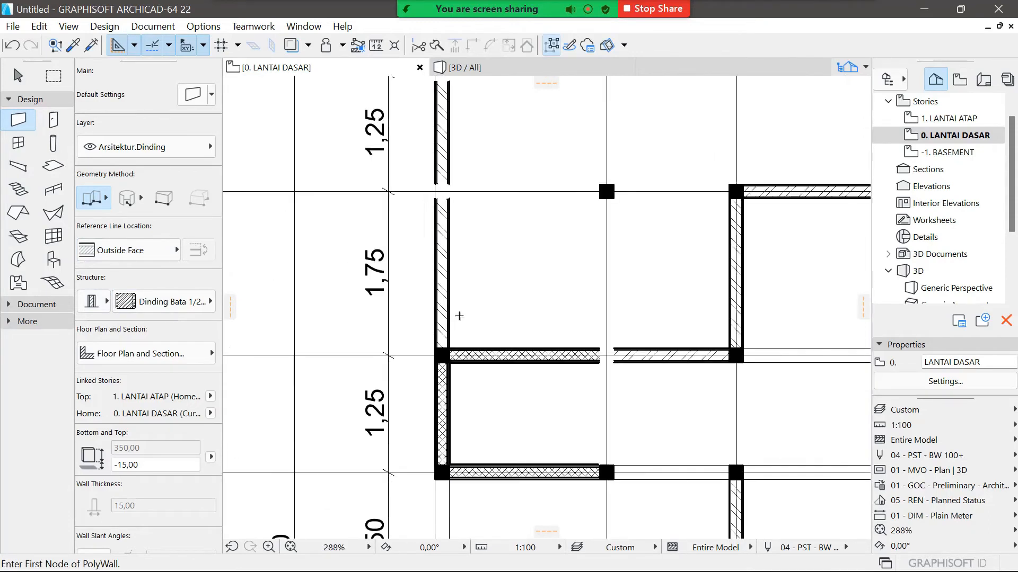
pyautogui.scroll(6, 435, 367)
pyautogui.scroll(3, 435, 367)
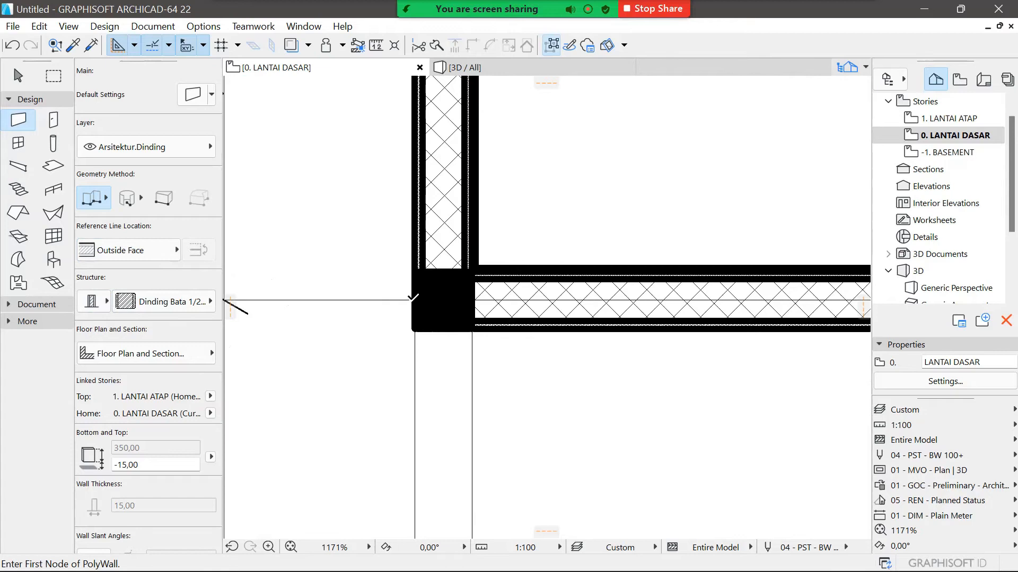
pyautogui.click(415, 300)
pyautogui.scroll(-5, 457, 345)
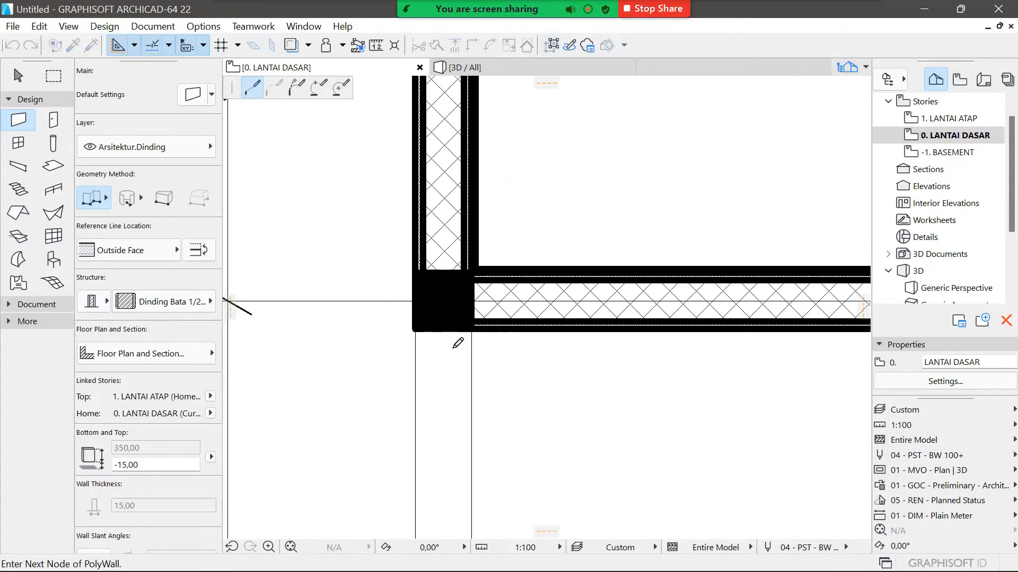
pyautogui.scroll(-5, 459, 386)
pyautogui.scroll(4, 459, 504)
pyautogui.scroll(3, 460, 504)
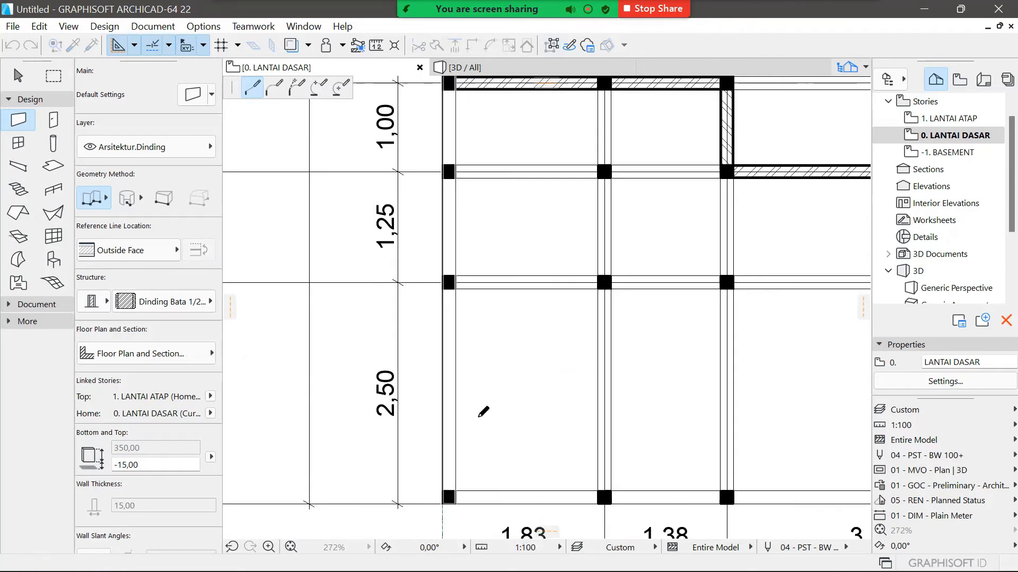
pyautogui.click(443, 504)
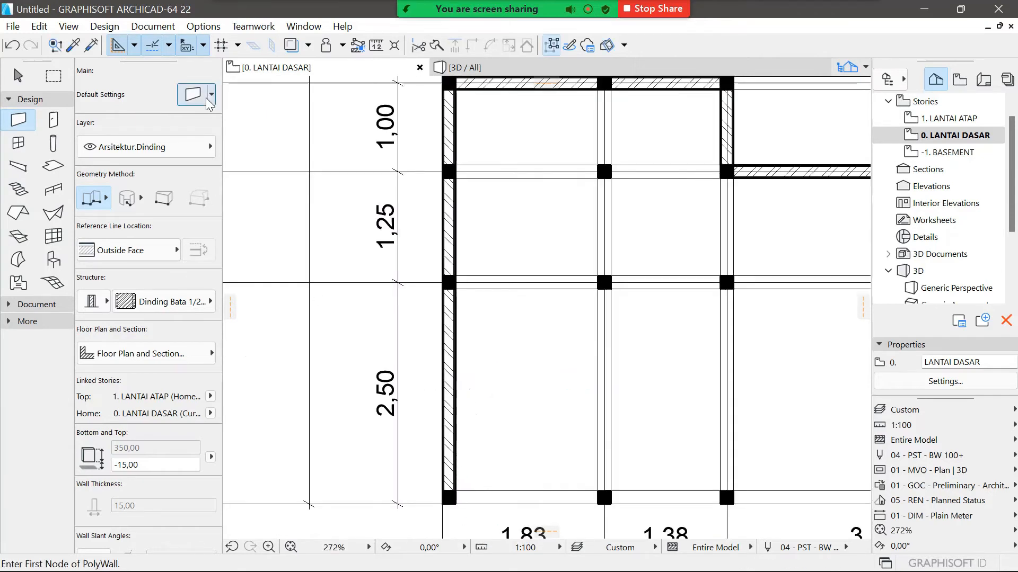
# Step: Apply the wall favorite Dinding Kamar Mandi as the default for new walls
pyautogui.doubleClick(402, 185)
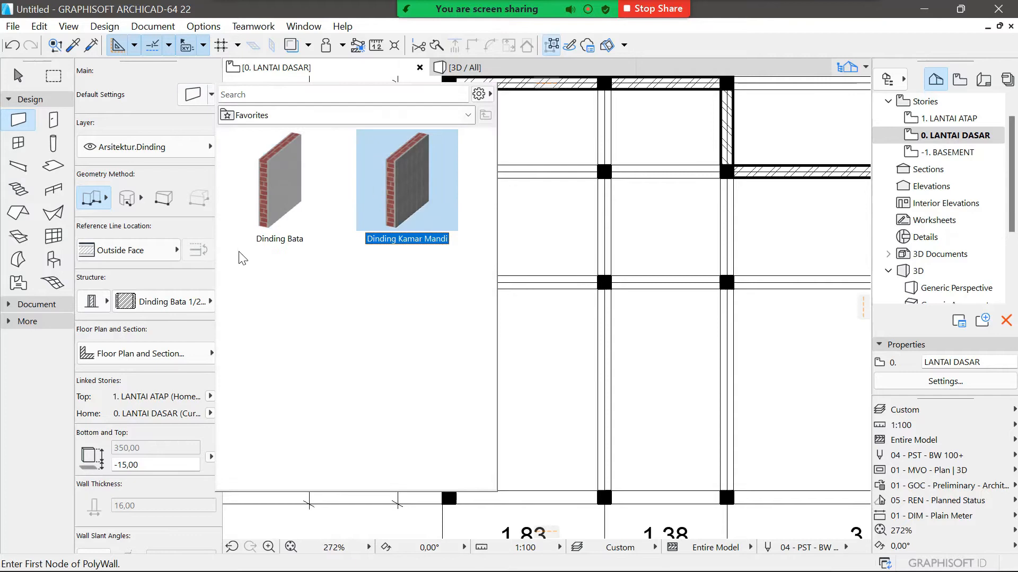
pyautogui.scroll(-1, 398, 295)
pyautogui.scroll(-5, 579, 204)
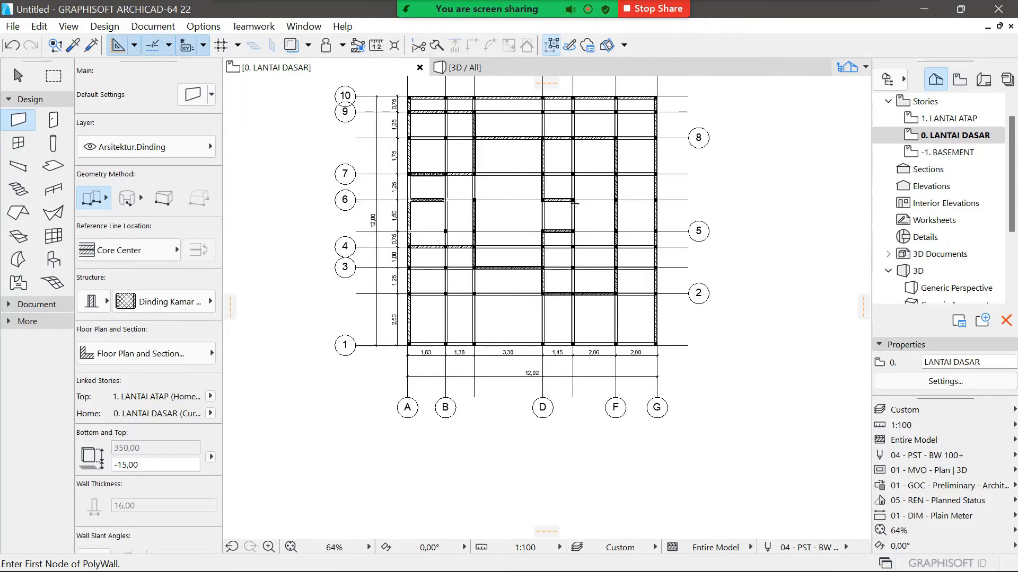
pyautogui.scroll(6, 574, 209)
# Step: Delete the inner brick wall running along grid F between grids 8 and 2, keeping the beam
pyautogui.press('Escape')
pyautogui.click(727, 236)
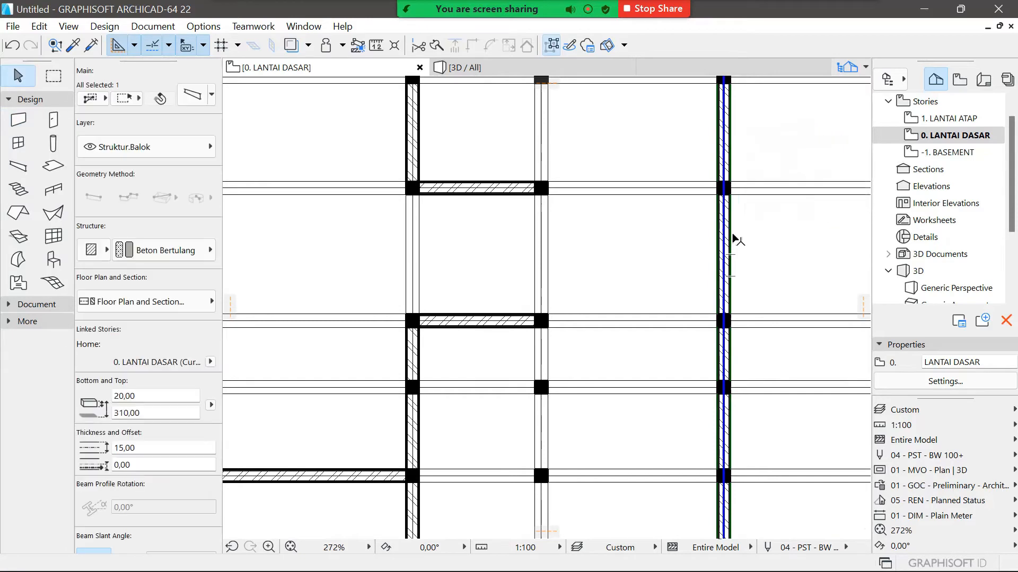
pyautogui.press('Escape')
pyautogui.scroll(3, 724, 222)
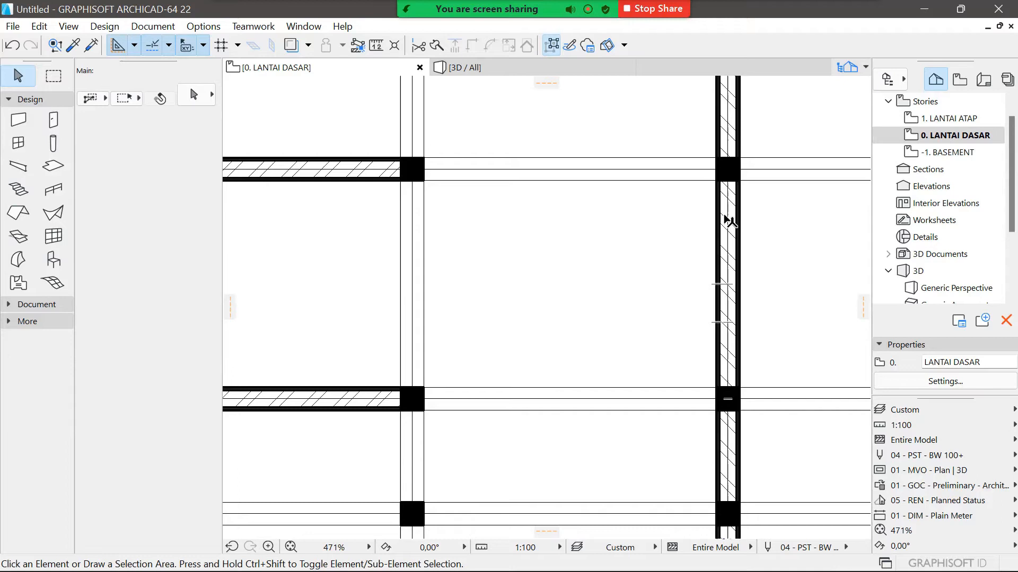
pyautogui.click(727, 222)
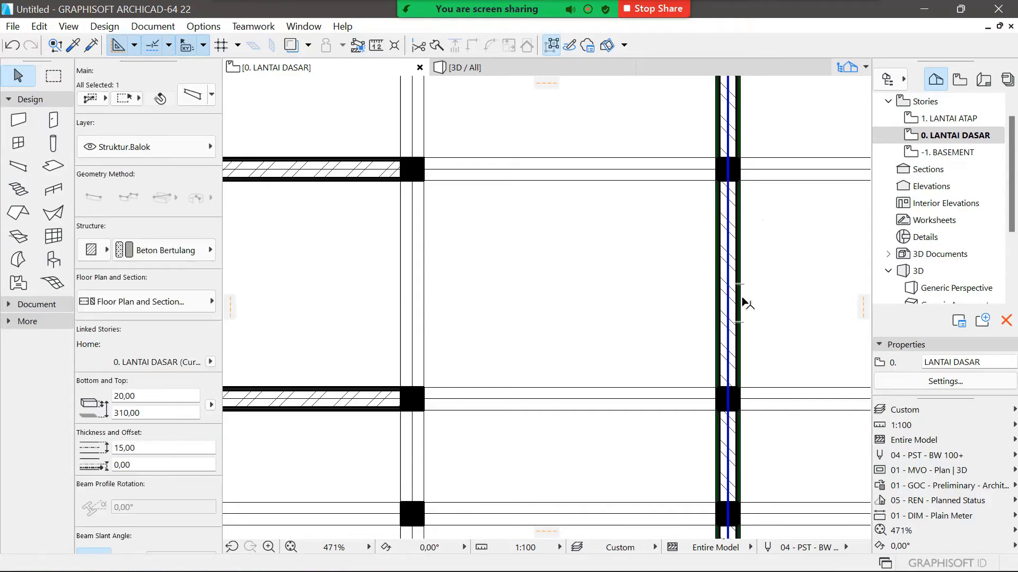
pyautogui.press('Escape')
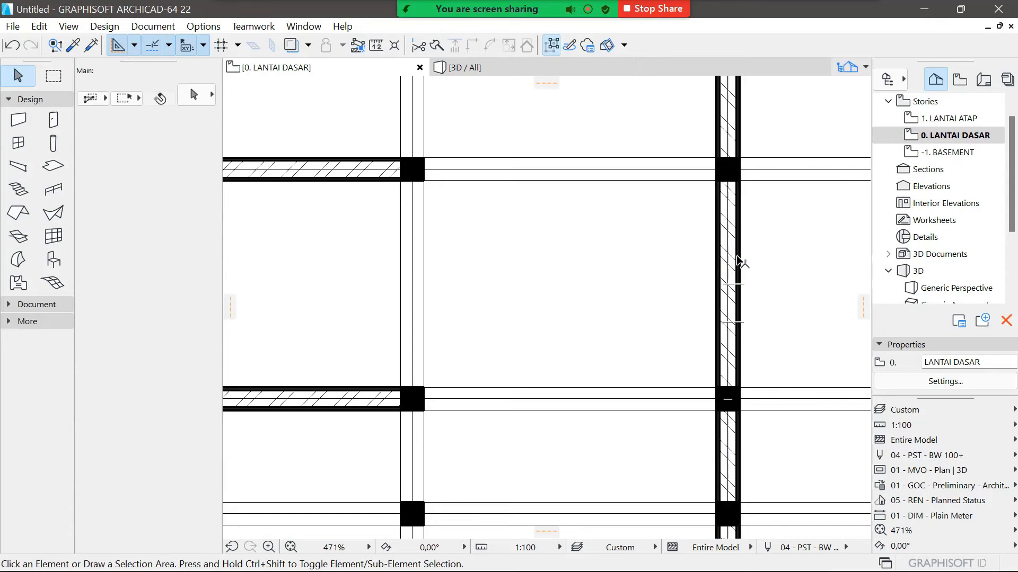
pyautogui.scroll(5, 735, 232)
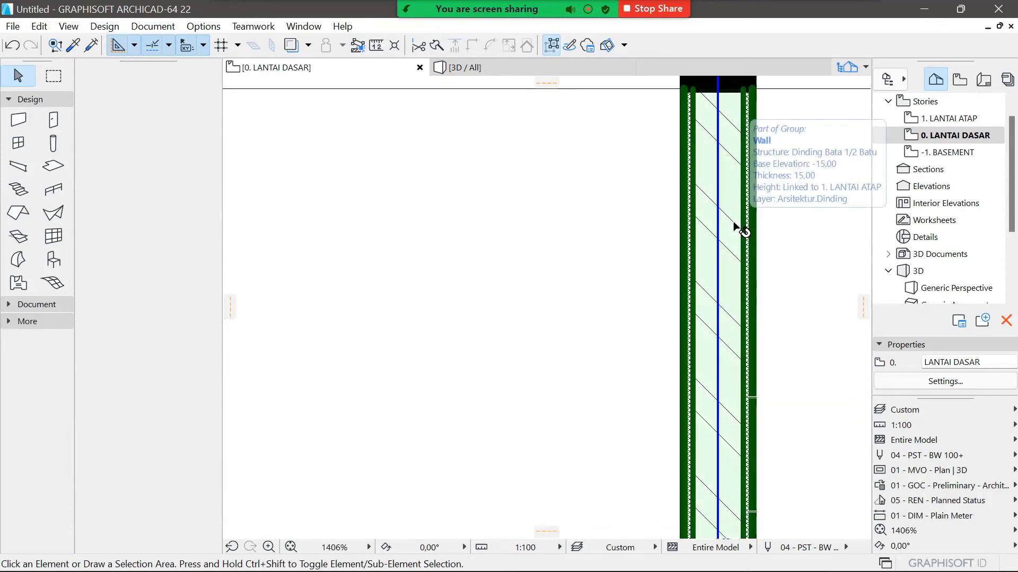
pyautogui.click(742, 357)
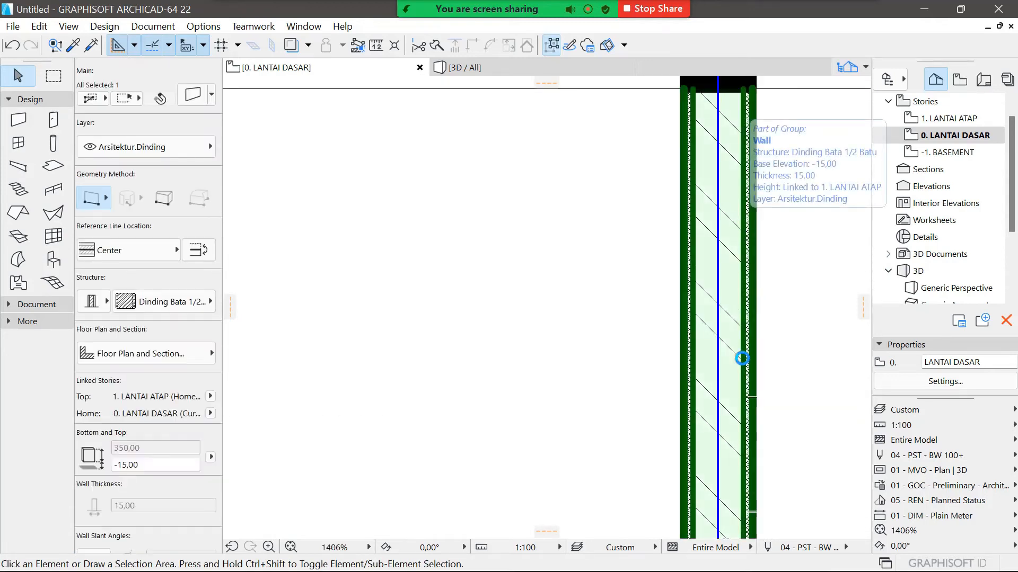
pyautogui.press('Escape')
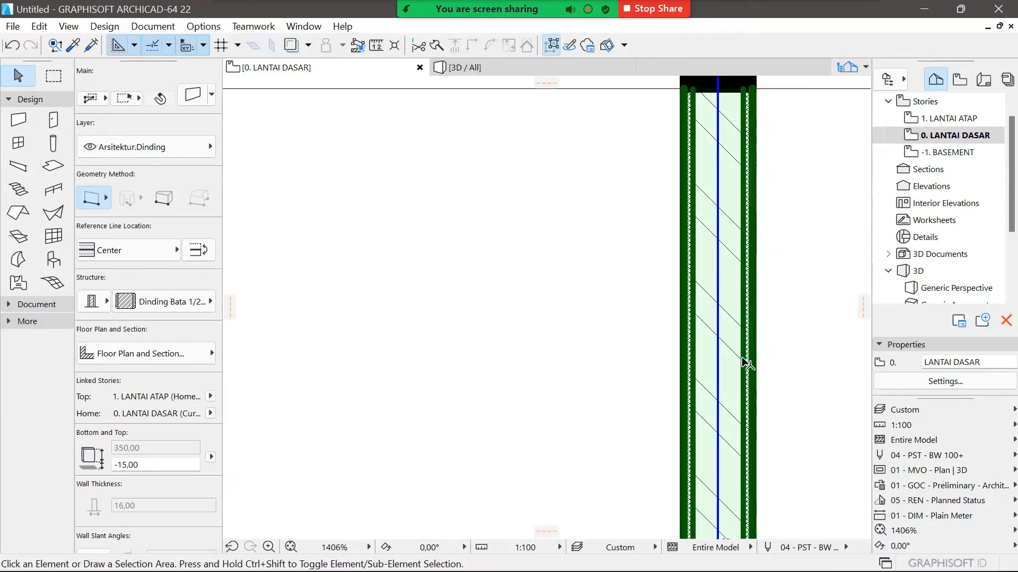
pyautogui.scroll(-10, 742, 358)
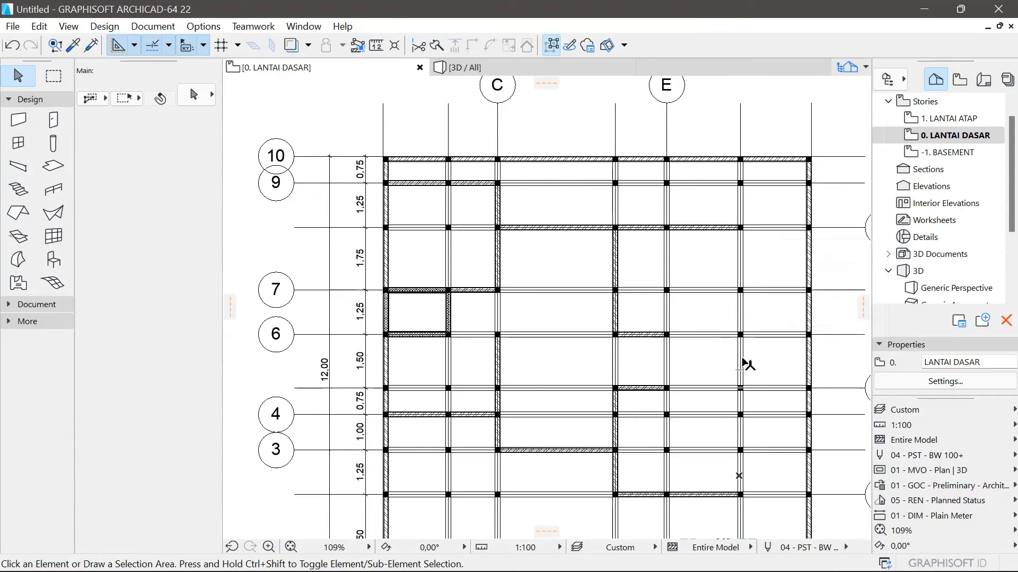
# Step: Draw a closed chain of Dinding Kamar Mandi walls from E6 through F6, F5 and E5 back to E6
pyautogui.scroll(3, 745, 365)
pyautogui.click(24, 122)
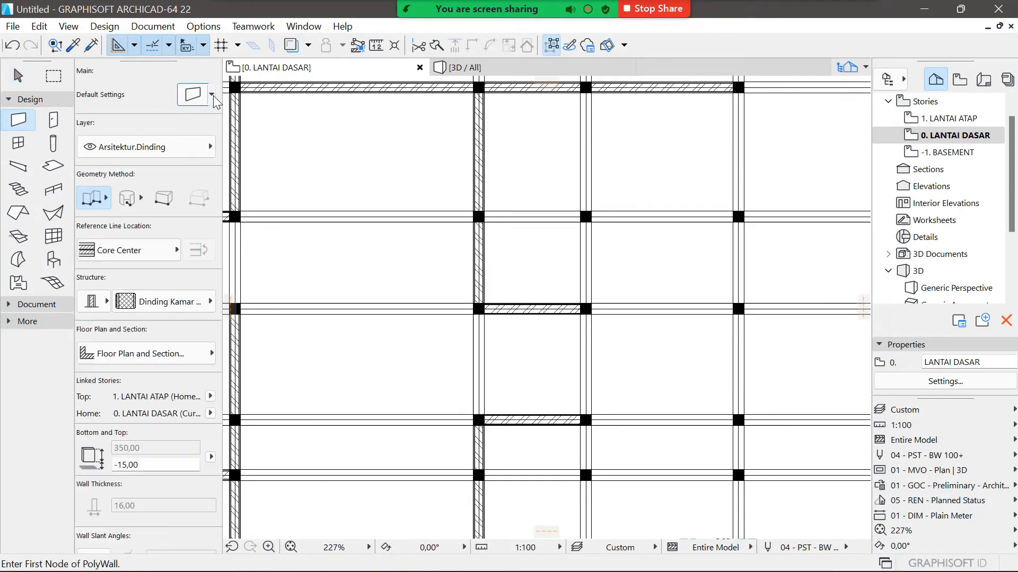
pyautogui.click(211, 95)
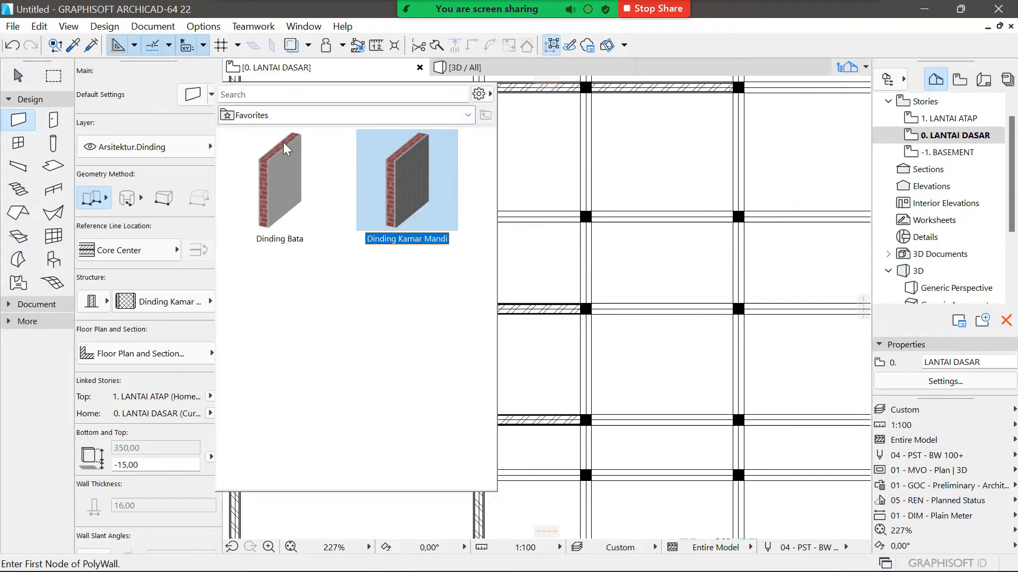
pyautogui.click(632, 349)
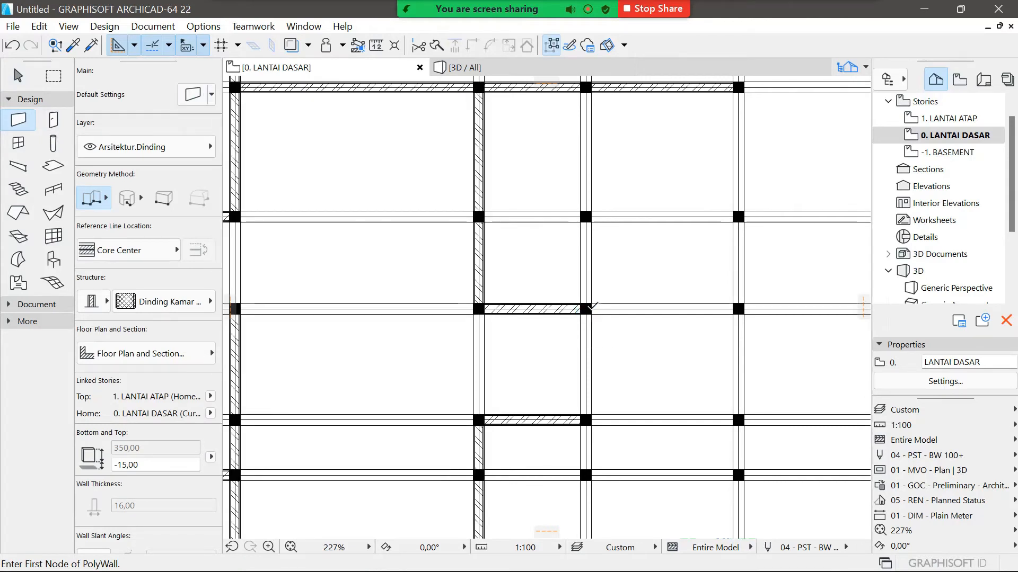
pyautogui.click(581, 308)
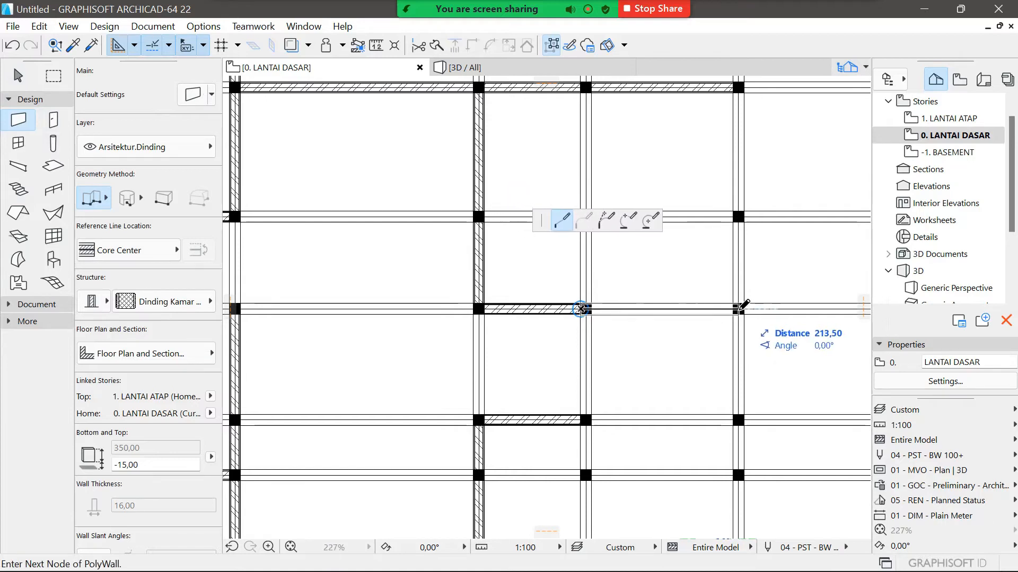
pyautogui.click(738, 309)
pyautogui.click(739, 419)
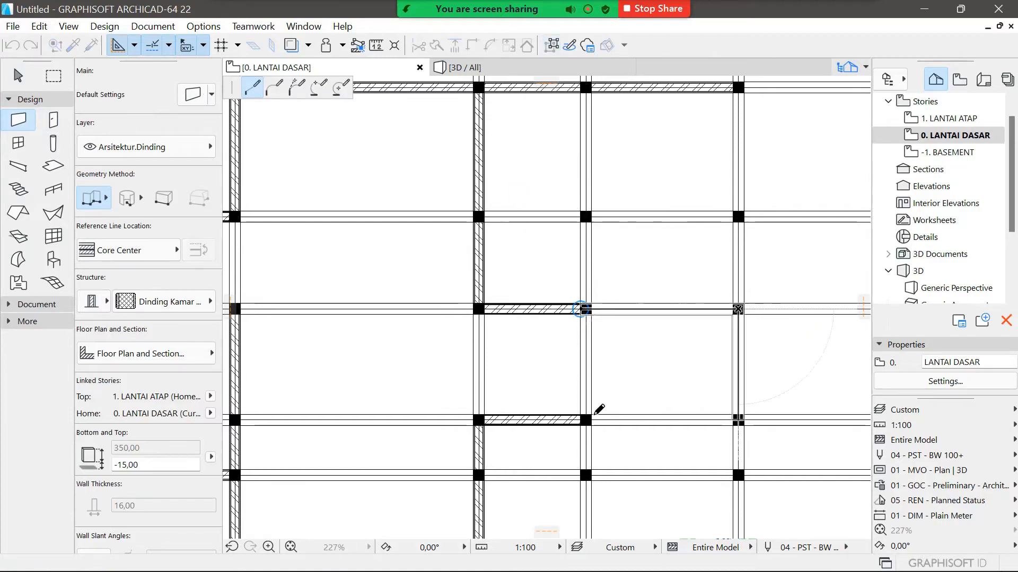
pyautogui.click(585, 420)
pyautogui.click(582, 308)
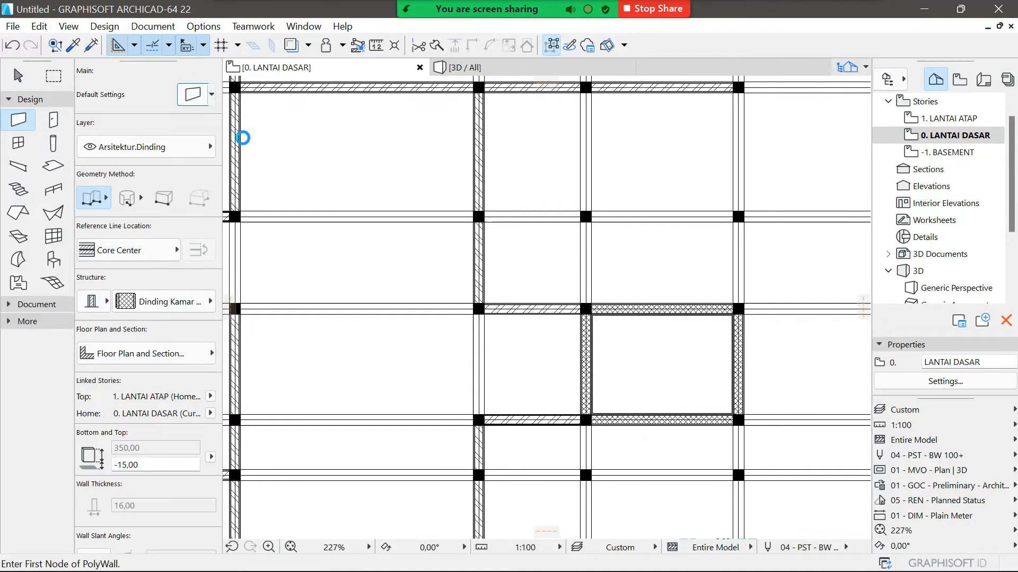
# Step: Apply the Dinding Bata 1/2 wall favorite as the default, undo the stray wall, and set the reference line location to Center
pyautogui.doubleClick(284, 172)
pyautogui.click(174, 250)
pyautogui.click(200, 258)
pyautogui.scroll(-1, 677, 295)
pyautogui.scroll(-3, 677, 295)
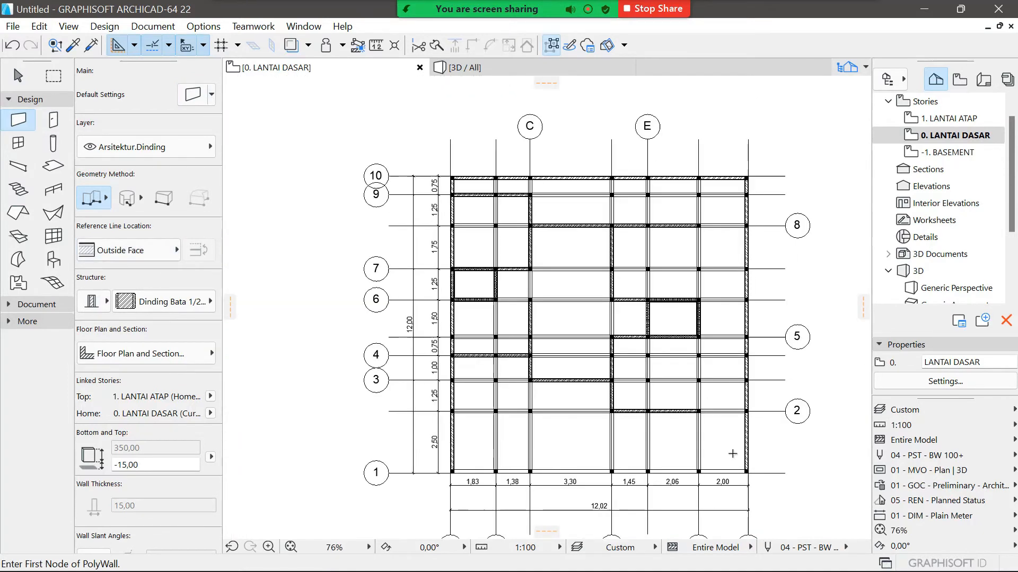
pyautogui.scroll(2, 698, 468)
pyautogui.hotkey('ctrl', 'z')
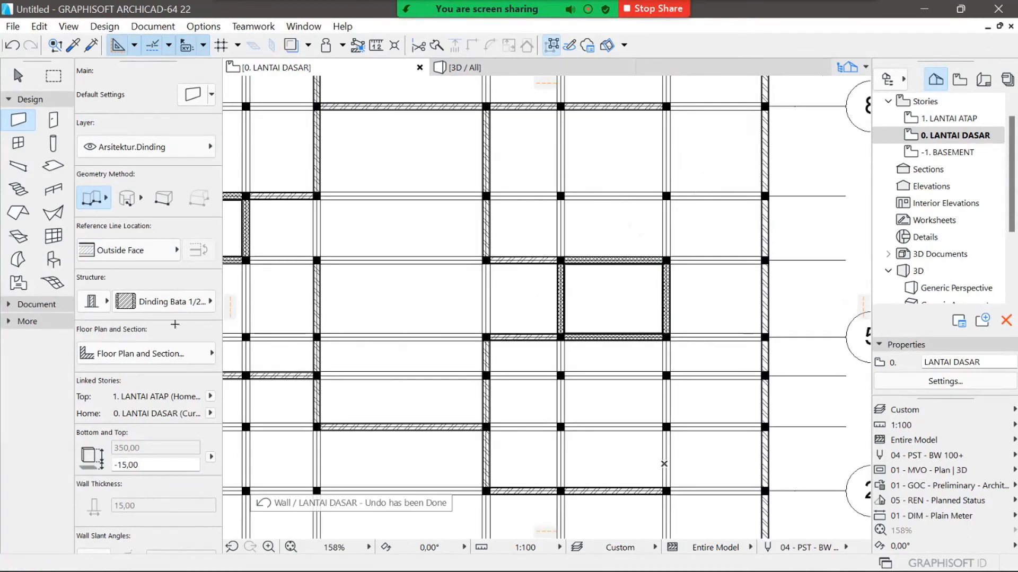
pyautogui.click(175, 251)
pyautogui.click(212, 276)
# Step: Draw a Dinding Bata 1/2 wall along grid F from the column at F2 to the bathroom corner at F5
pyautogui.scroll(2, 665, 495)
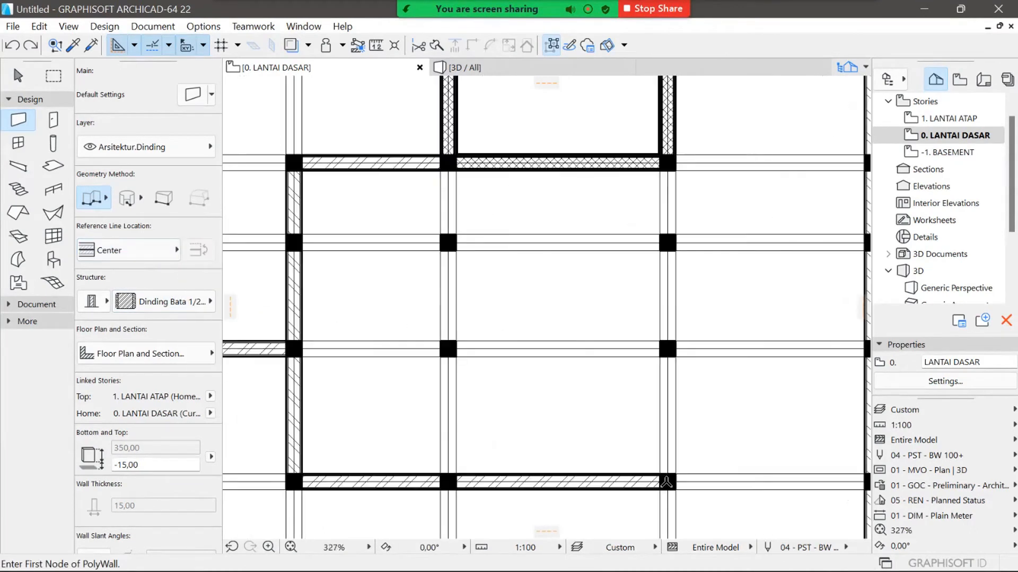
pyautogui.click(667, 479)
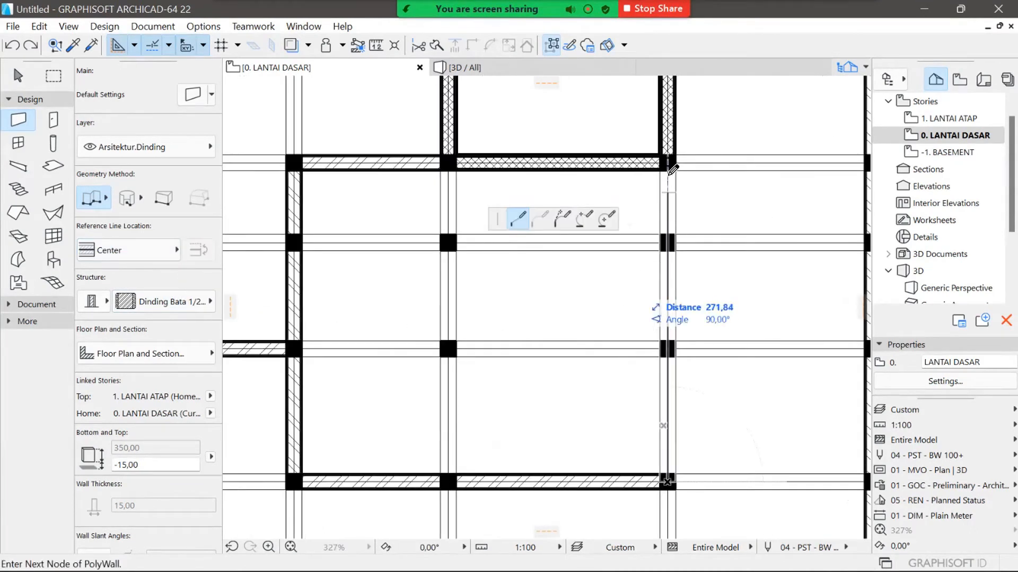
pyautogui.doubleClick(670, 157)
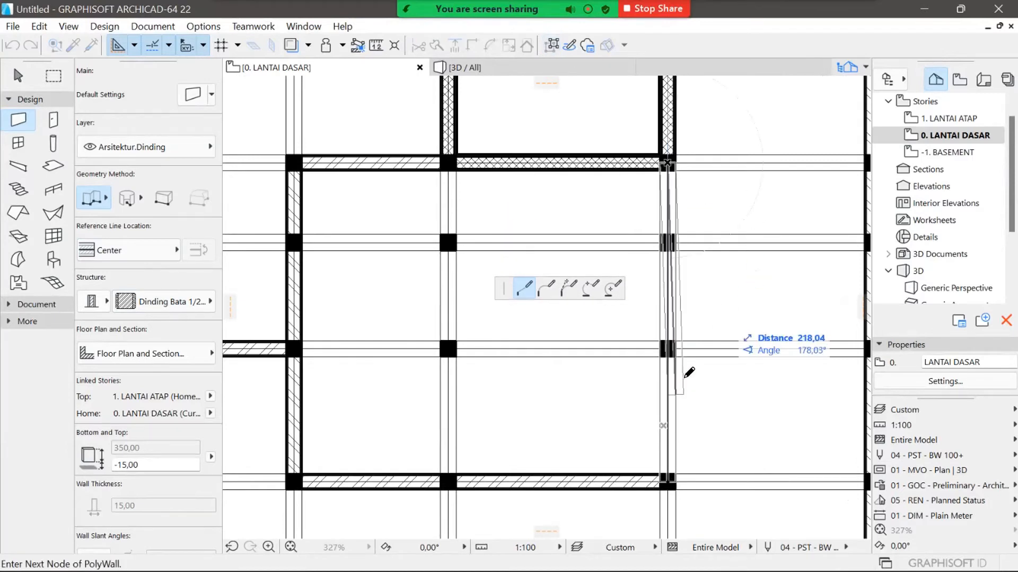
# Step: Draw a Dinding Bata 1/2 wall along grid F from the bathroom corner at F6 to the column at F8
pyautogui.scroll(-3, 699, 217)
pyautogui.scroll(3, 696, 280)
pyautogui.scroll(3, 695, 280)
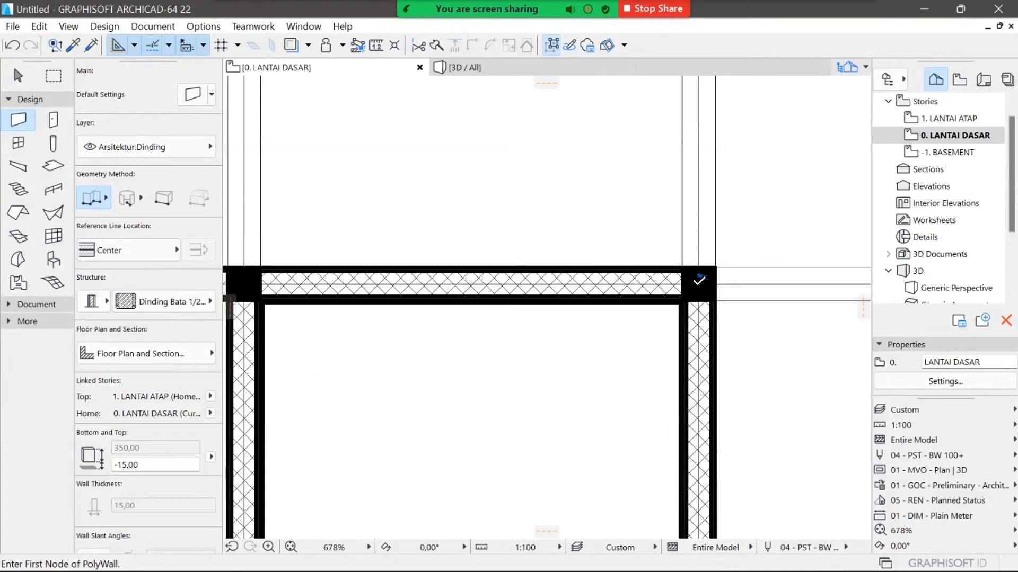
pyautogui.click(698, 284)
pyautogui.scroll(-3, 695, 281)
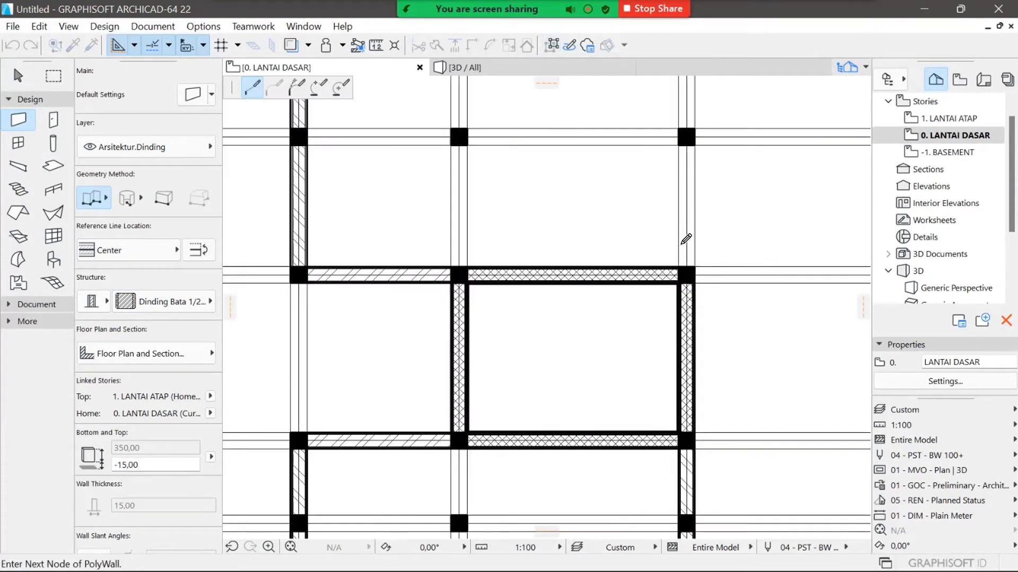
pyautogui.scroll(-3, 711, 159)
pyautogui.scroll(5, 711, 164)
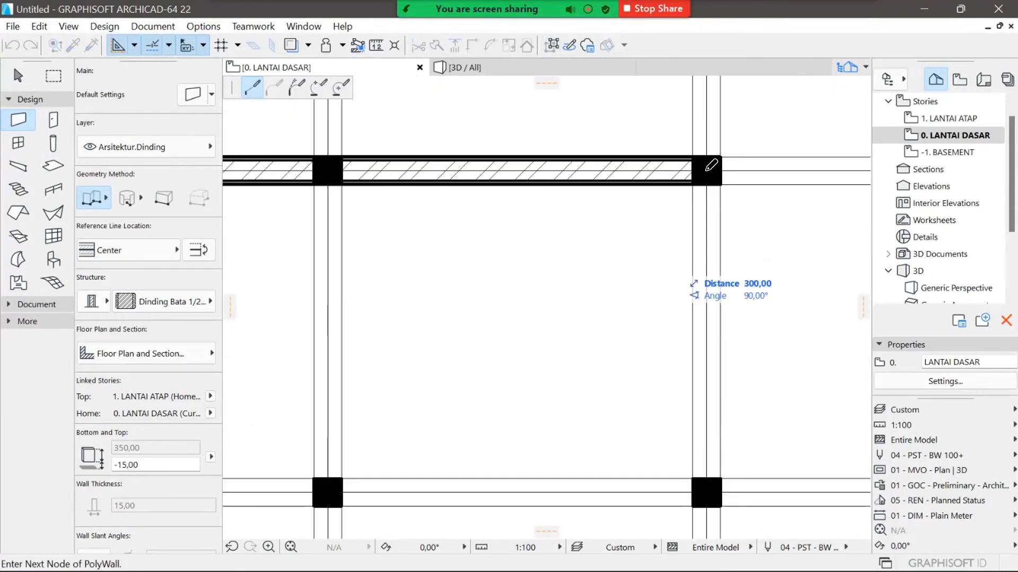
pyautogui.doubleClick(711, 164)
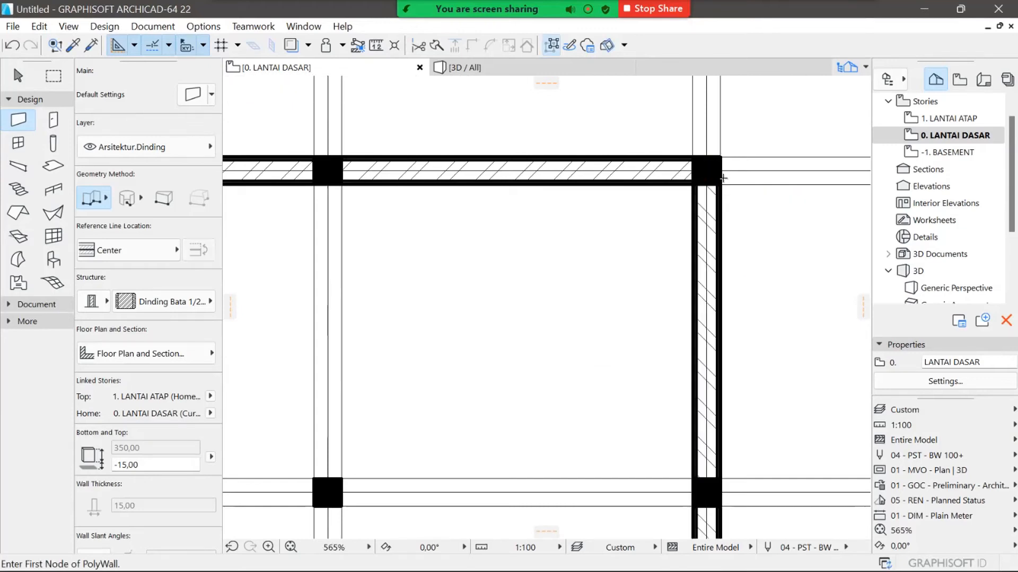
pyautogui.press('Escape')
# Step: Review the whole wall layout on the floor plan and in the 3D view, then return to the LANTAI DASAR plan
pyautogui.scroll(-10, 739, 236)
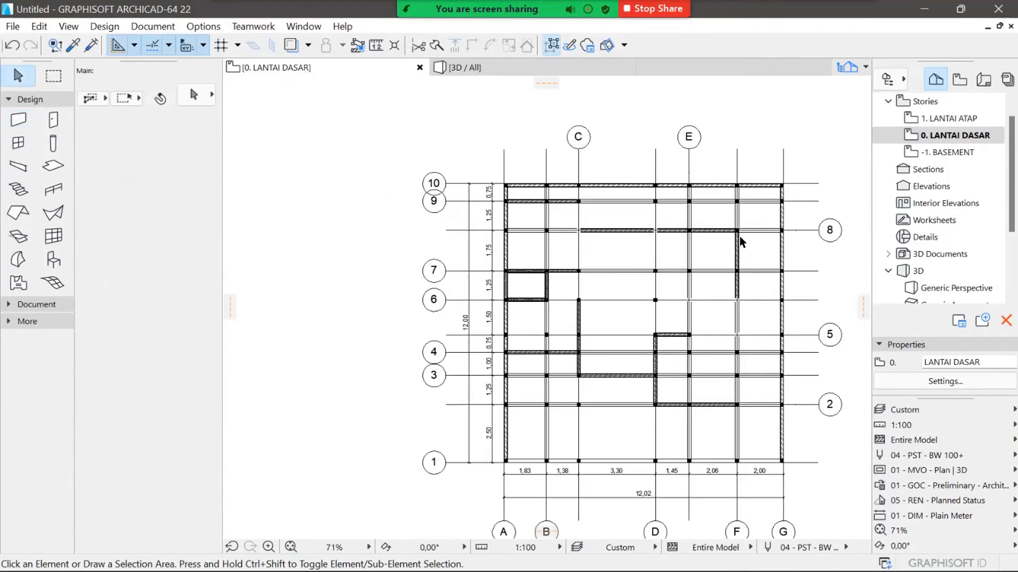
pyautogui.scroll(2, 745, 298)
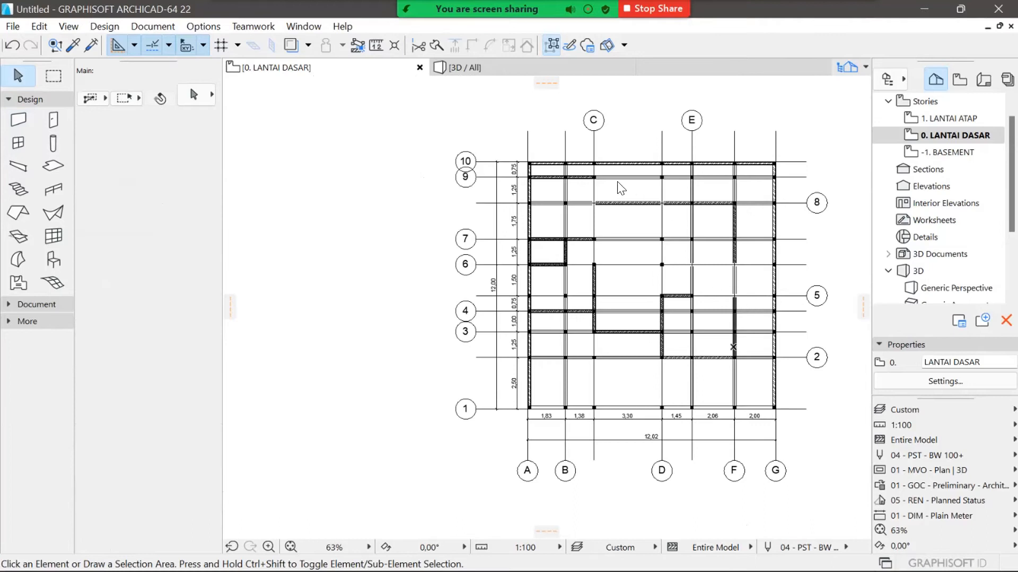
pyautogui.scroll(1, 781, 367)
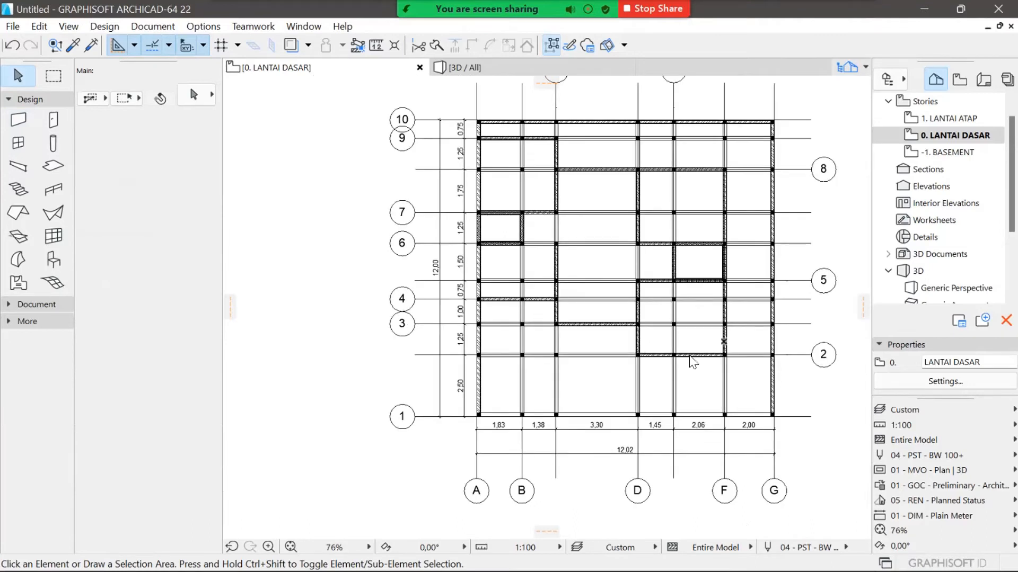
pyautogui.click(523, 68)
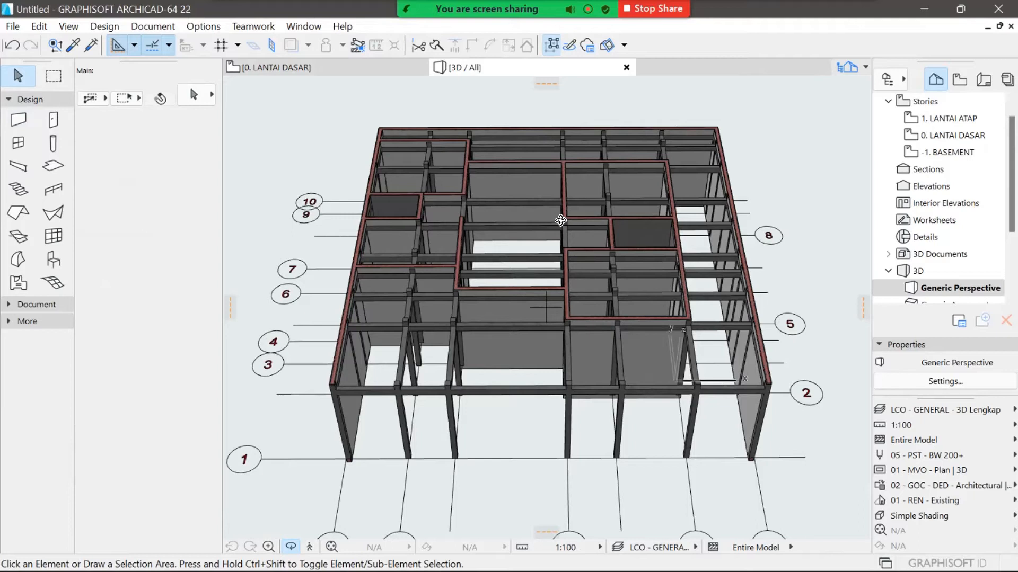
pyautogui.click(331, 71)
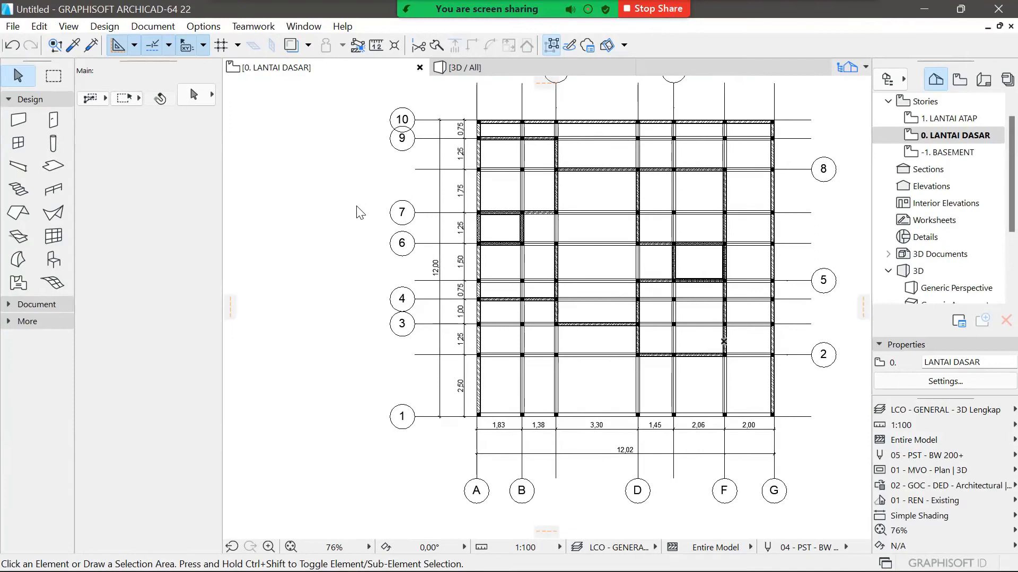
# Step: Toggle the True Line Weight display and examine the layers of the bathroom walls around A7 up close
pyautogui.rightClick(365, 242)
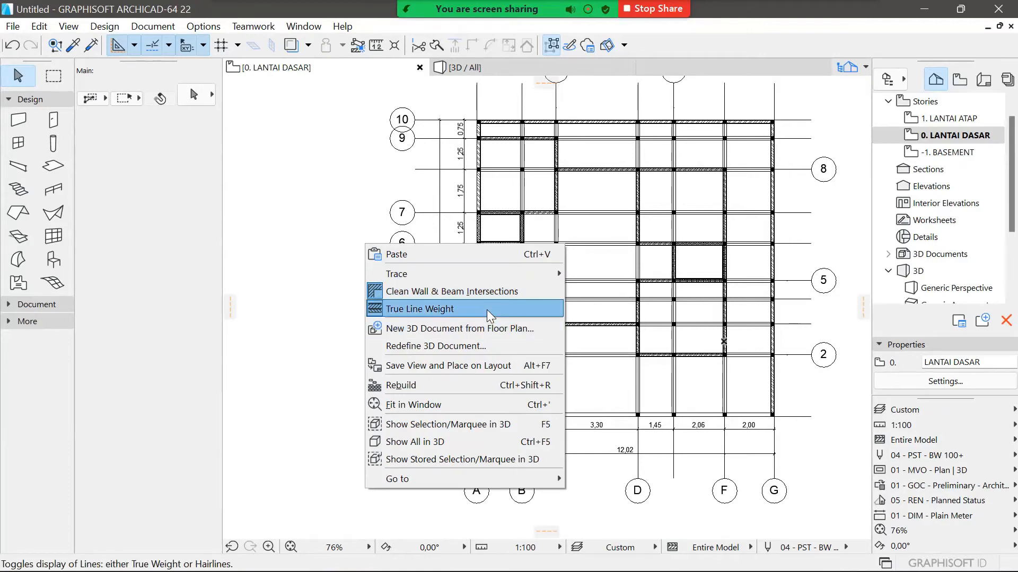
pyautogui.click(381, 308)
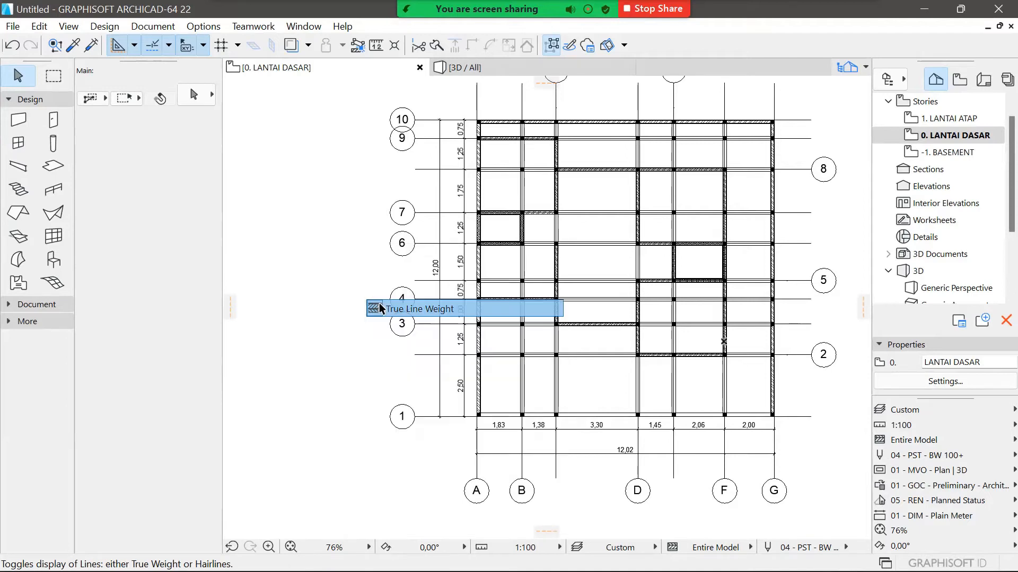
pyautogui.scroll(2, 487, 212)
pyautogui.scroll(9, 487, 212)
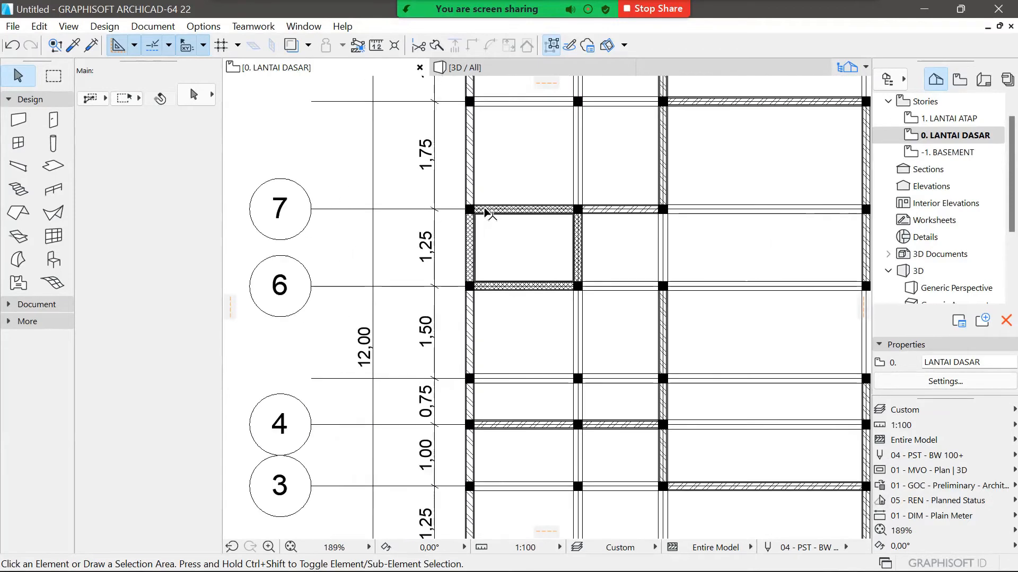
pyautogui.scroll(1, 495, 206)
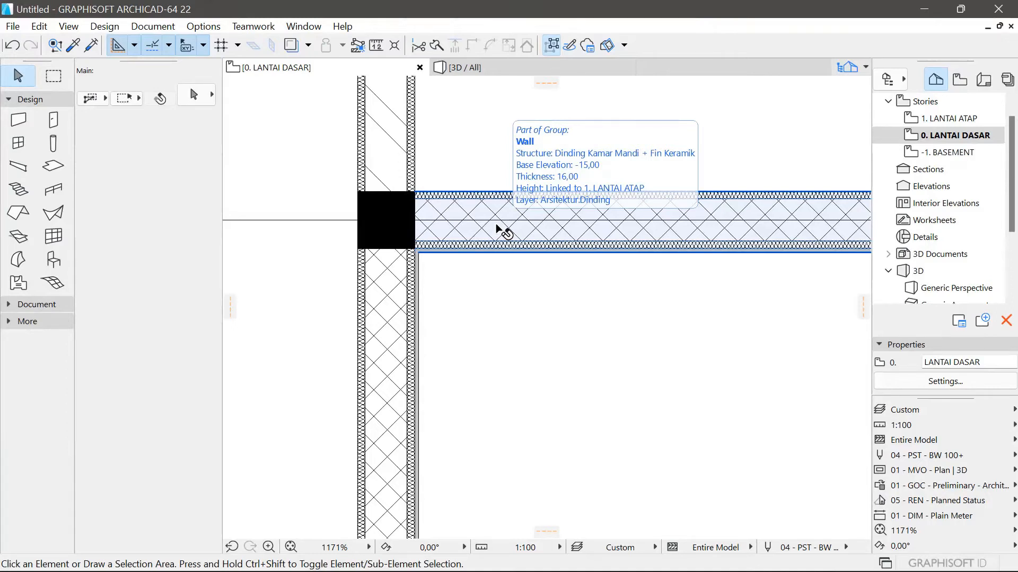
pyautogui.scroll(-1, 497, 224)
pyautogui.scroll(-3, 501, 231)
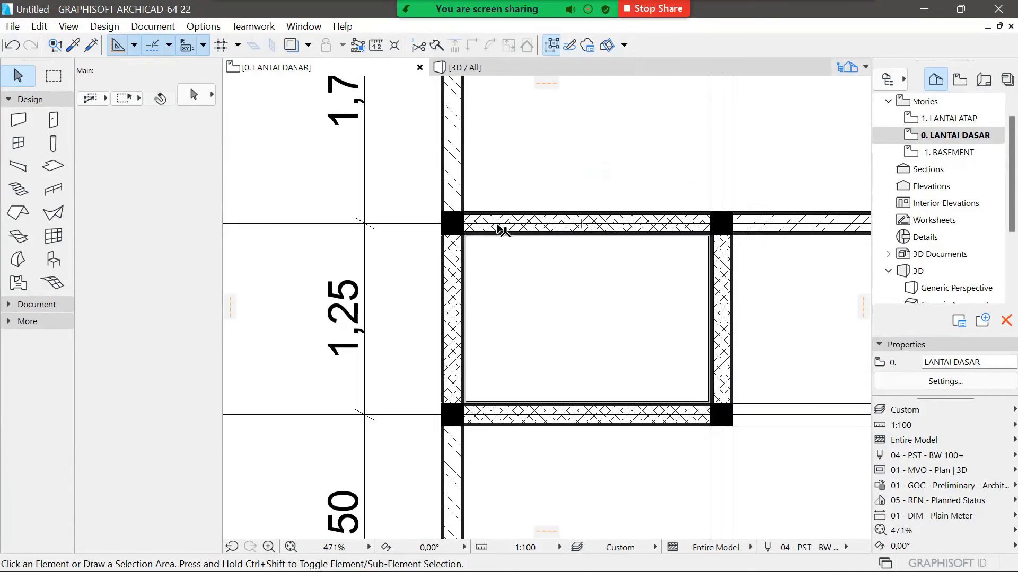
pyautogui.scroll(-2, 501, 231)
pyautogui.scroll(-4, 493, 275)
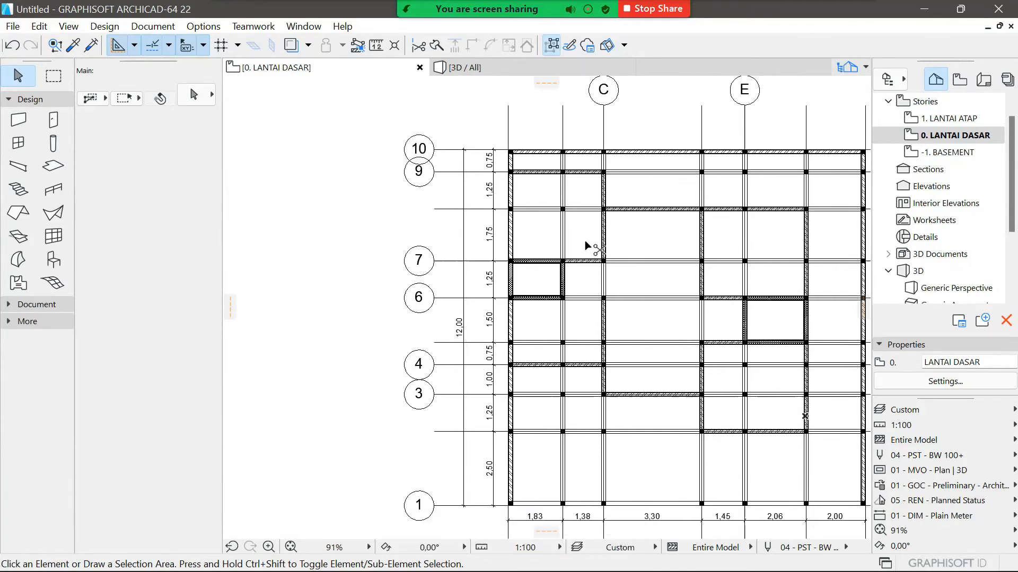
# Step: Trim away the beam segments on grid B between 9 and 7, grid 8 between A and C, and grid 7 between C and D
pyautogui.scroll(2, 566, 237)
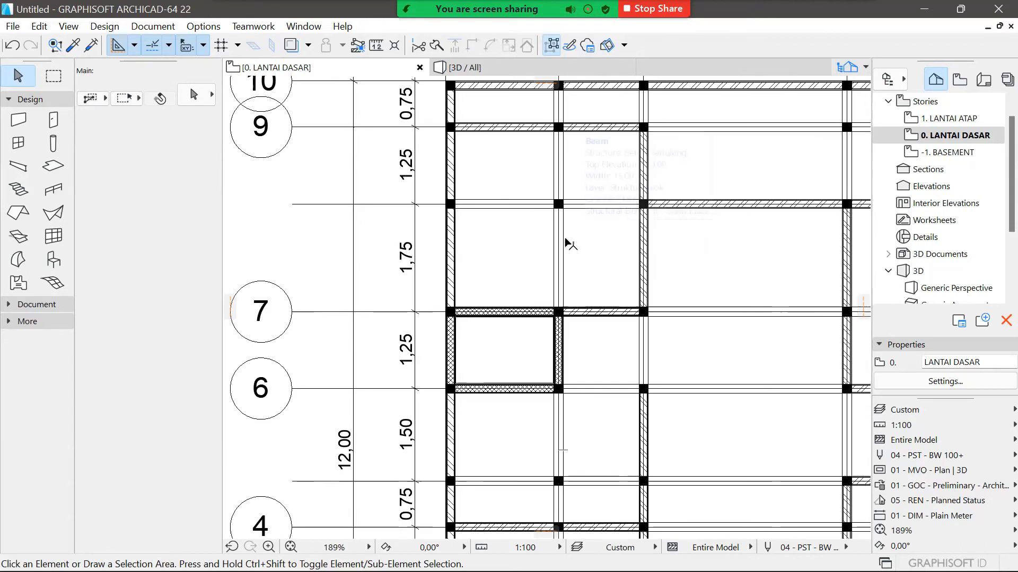
pyautogui.scroll(2, 566, 241)
pyautogui.click(563, 243)
pyautogui.click(583, 189)
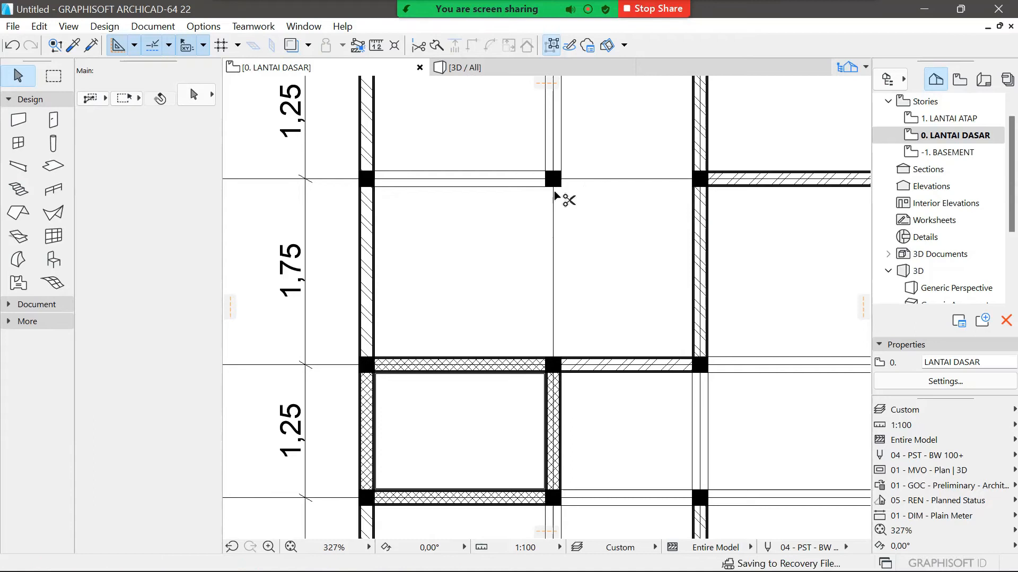
pyautogui.click(513, 189)
pyautogui.click(560, 154)
pyautogui.click(746, 374)
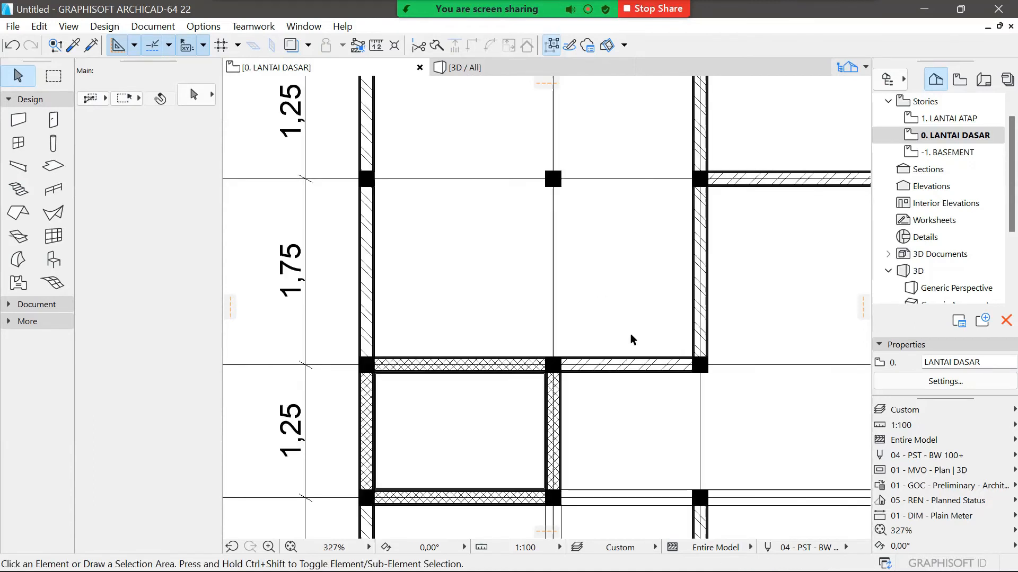
# Step: Trim away the beam segments on grid B between 6 and 5, grid 6 between B and C, and grid 5 between A and C
pyautogui.scroll(-2, 657, 424)
pyautogui.click(576, 472)
pyautogui.click(554, 522)
pyautogui.scroll(-4, 602, 380)
pyautogui.scroll(5, 595, 393)
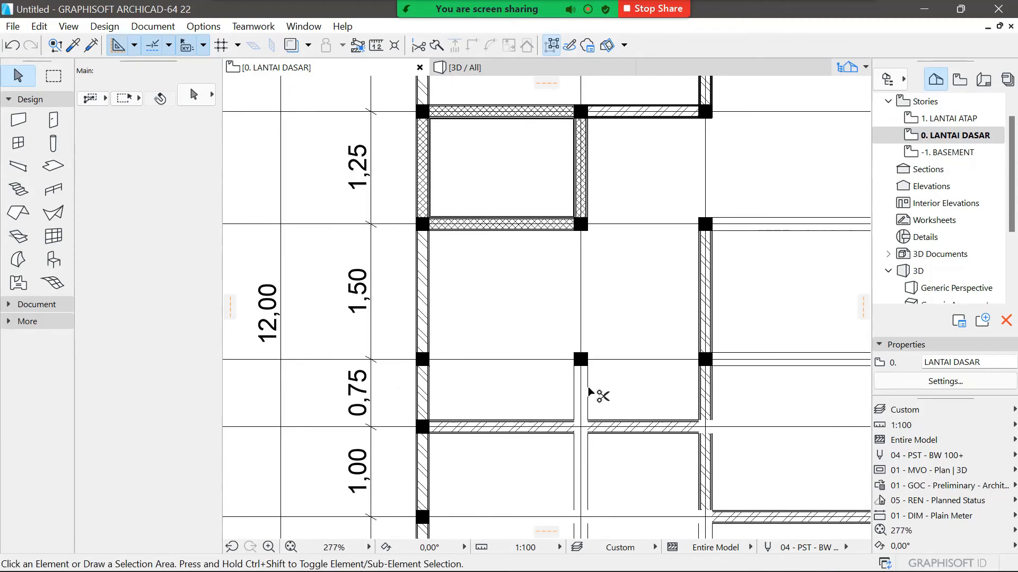
# Step: Trim away the grid B beam segments from grid 5 to grid 1 and the open-area beams on grids 2, 3 and C
pyautogui.scroll(-5, 599, 401)
pyautogui.scroll(3, 609, 491)
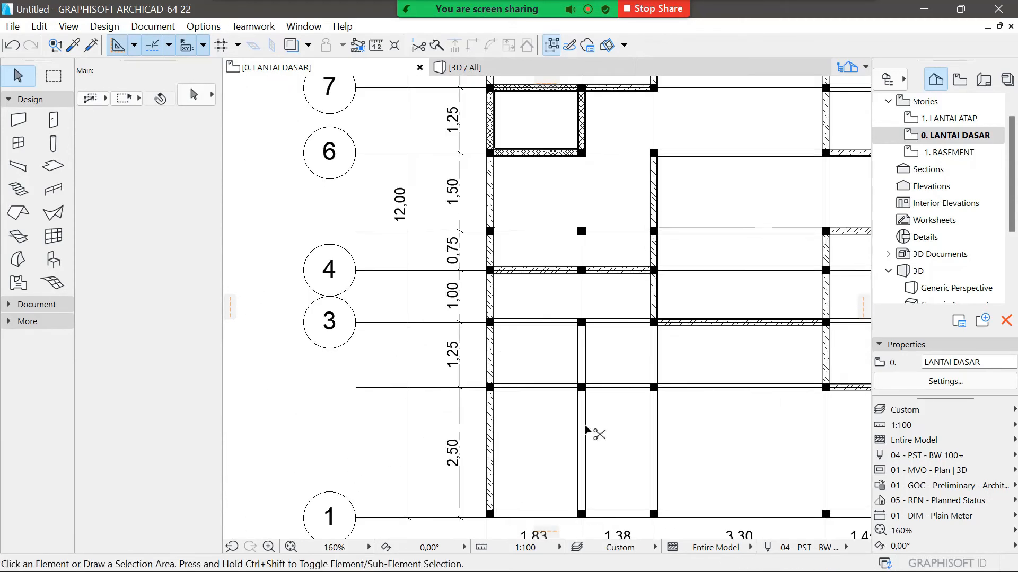
pyautogui.click(586, 421)
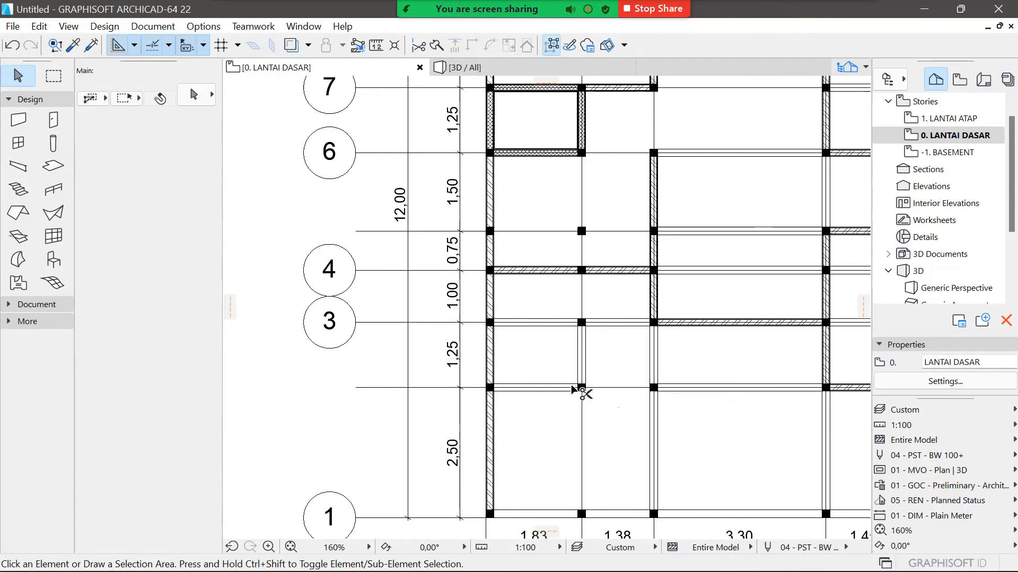
pyautogui.keyDown('ctrl'); pyautogui.click(567, 326); pyautogui.keyUp('ctrl')
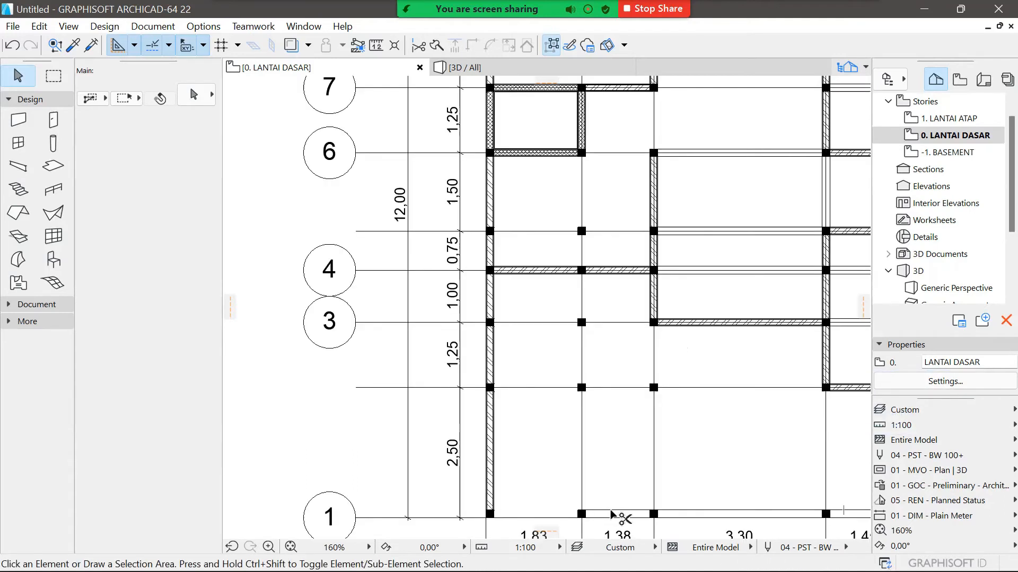
# Step: Trim away the remaining grid 1 beams and the beam segments on grids E and F between grids 2 and 1
pyautogui.scroll(-4, 529, 398)
pyautogui.scroll(2, 836, 390)
pyautogui.keyDown('ctrl'); pyautogui.click(709, 475); pyautogui.keyUp('ctrl')
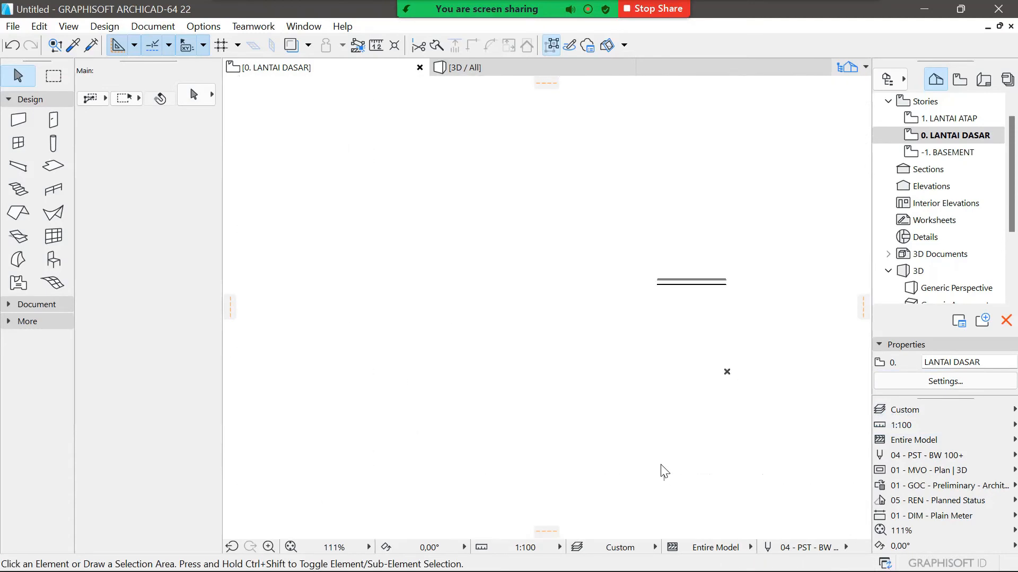
pyautogui.keyDown('ctrl'); pyautogui.click(653, 471); pyautogui.keyUp('ctrl')
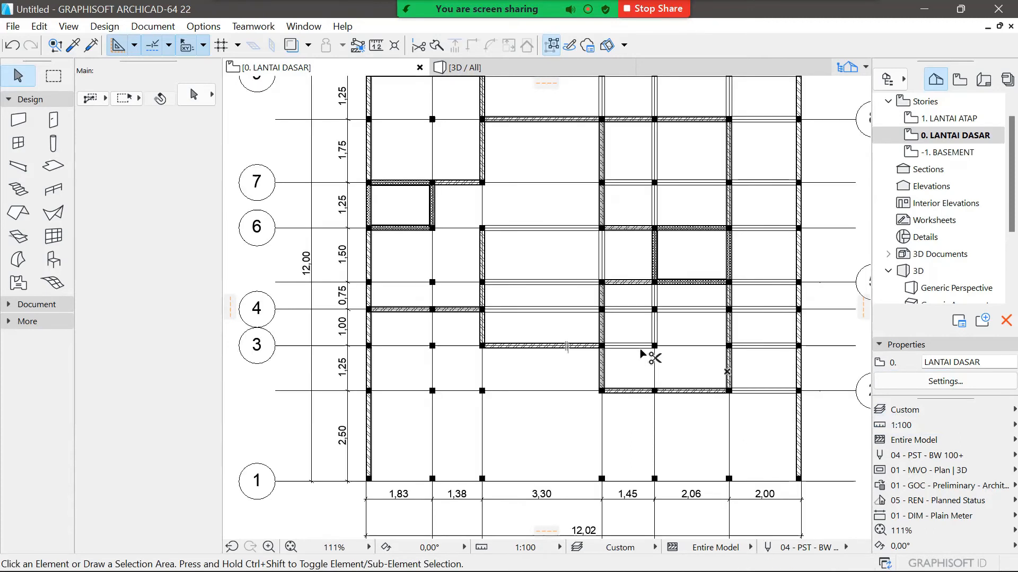
# Step: Trim away the beams inside the D–F room between grids 5 and 3, and those around the C–D bay between grids 6 and 4
pyautogui.keyDown('ctrl'); pyautogui.click(662, 320); pyautogui.keyUp('ctrl')
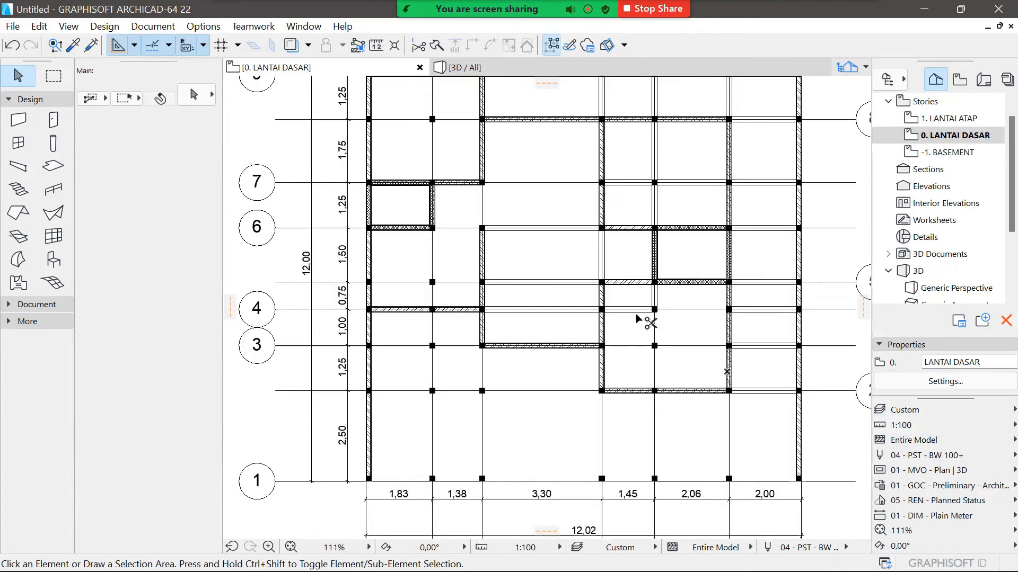
pyautogui.keyDown('ctrl'); pyautogui.click(657, 304); pyautogui.keyUp('ctrl')
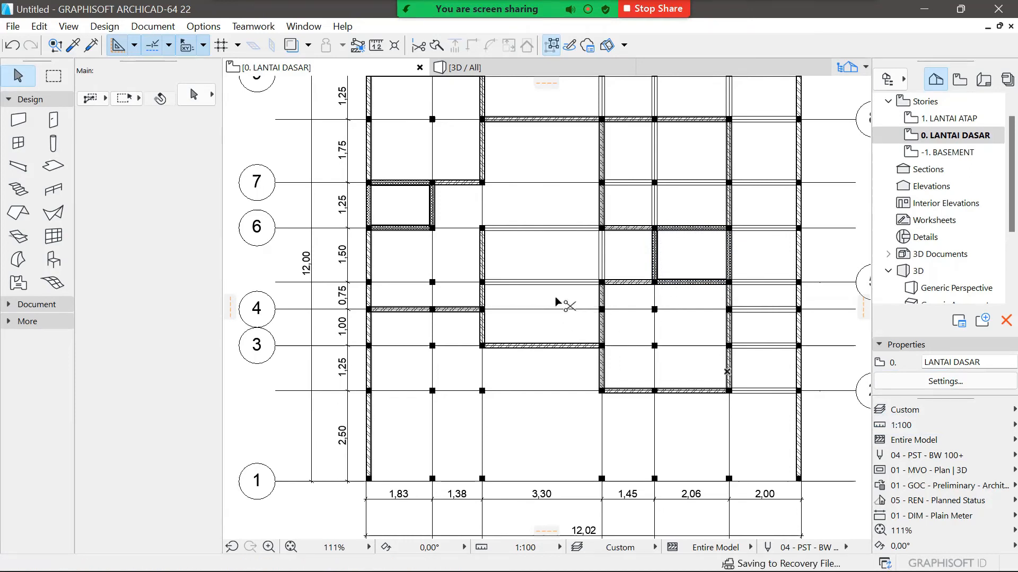
pyautogui.keyDown('ctrl'); pyautogui.click(607, 256); pyautogui.keyUp('ctrl')
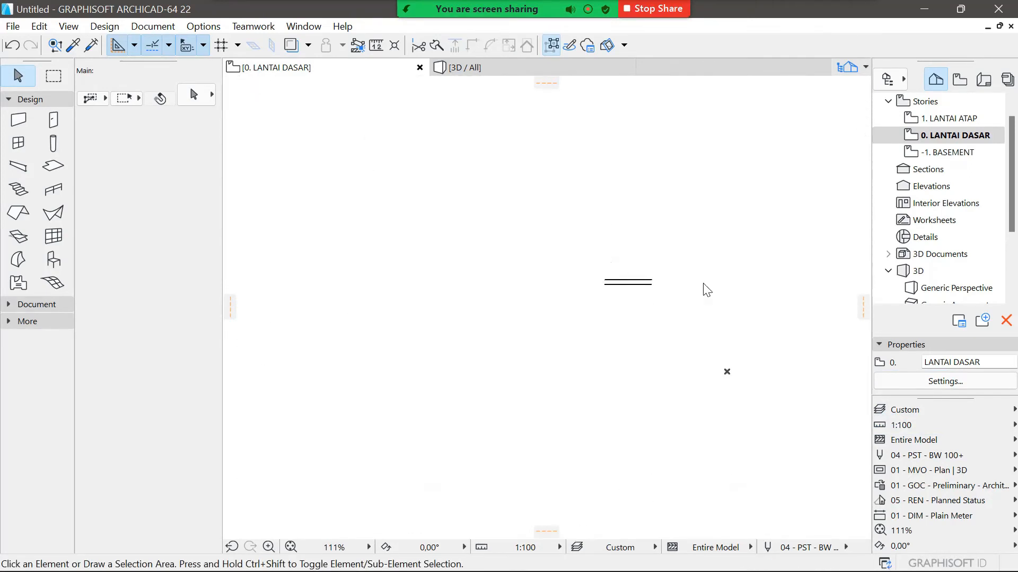
# Step: Trim away the beams between grids F and G from grid 2 to grid 7, and the grid 7 beams between D and F
pyautogui.keyDown('ctrl'); pyautogui.click(771, 392); pyautogui.keyUp('ctrl')
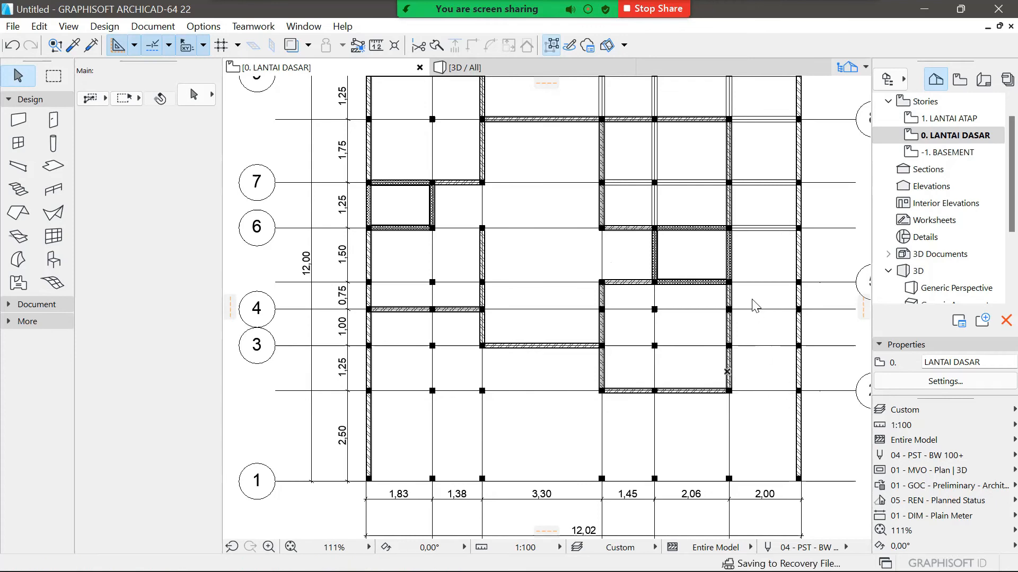
pyautogui.keyDown('ctrl'); pyautogui.click(768, 228); pyautogui.keyUp('ctrl')
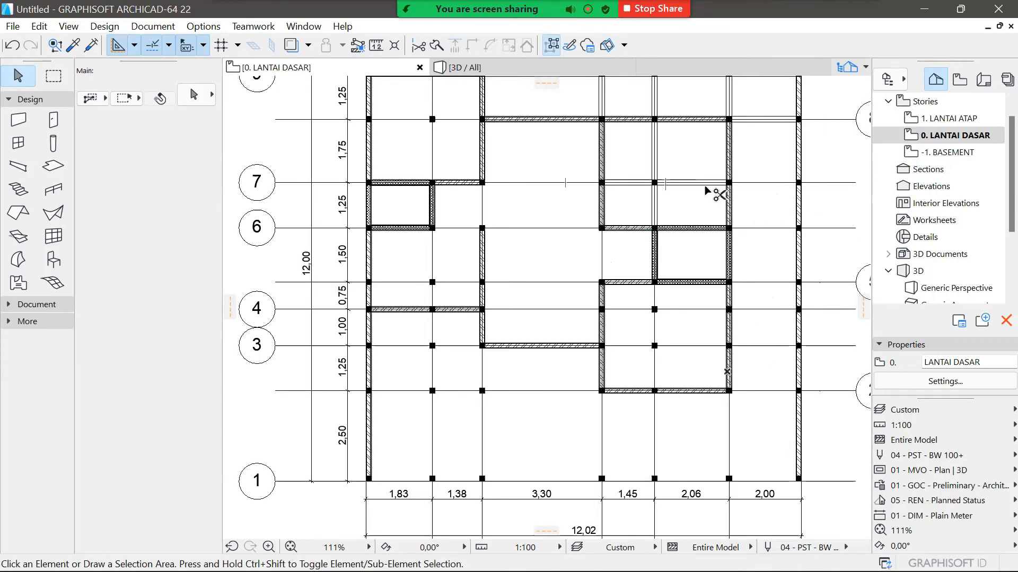
pyautogui.keyDown('ctrl'); pyautogui.click(642, 185); pyautogui.keyUp('ctrl')
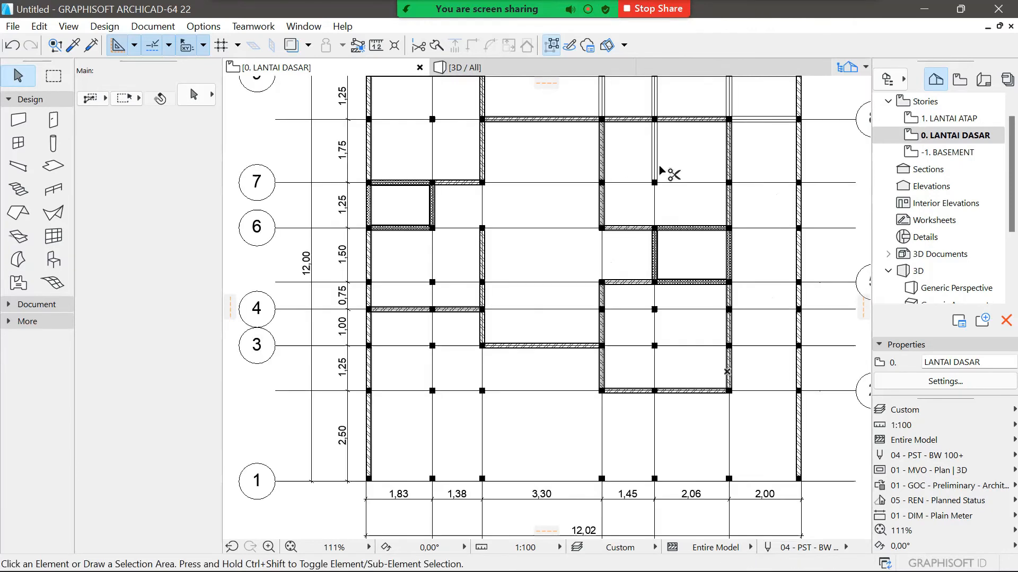
# Step: Trim away the remaining beam segments between grids 7 and 10, and check the resulting frame in the 3D view
pyautogui.keyDown('ctrl'); pyautogui.click(731, 106); pyautogui.keyUp('ctrl')
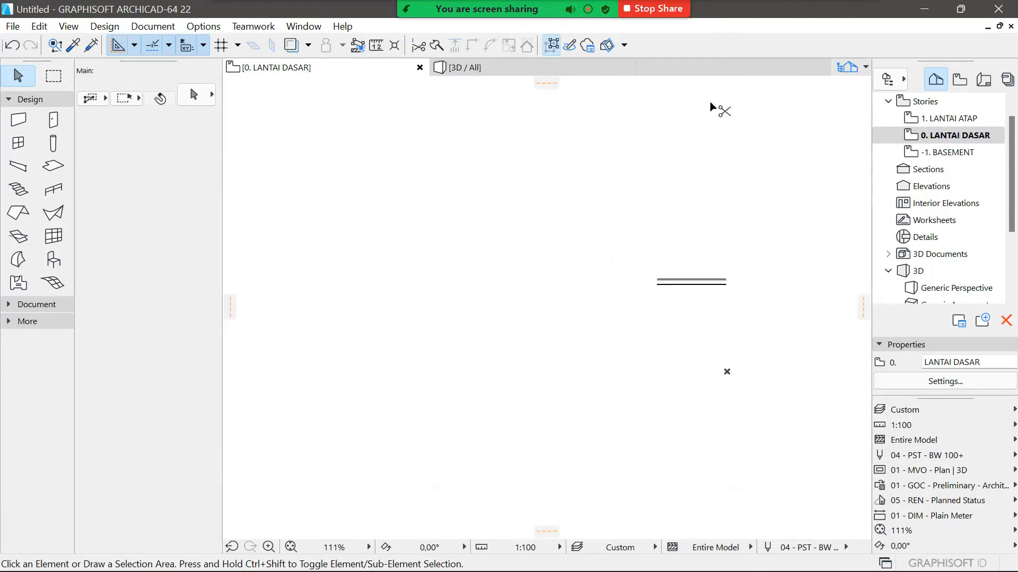
pyautogui.scroll(-4, 670, 392)
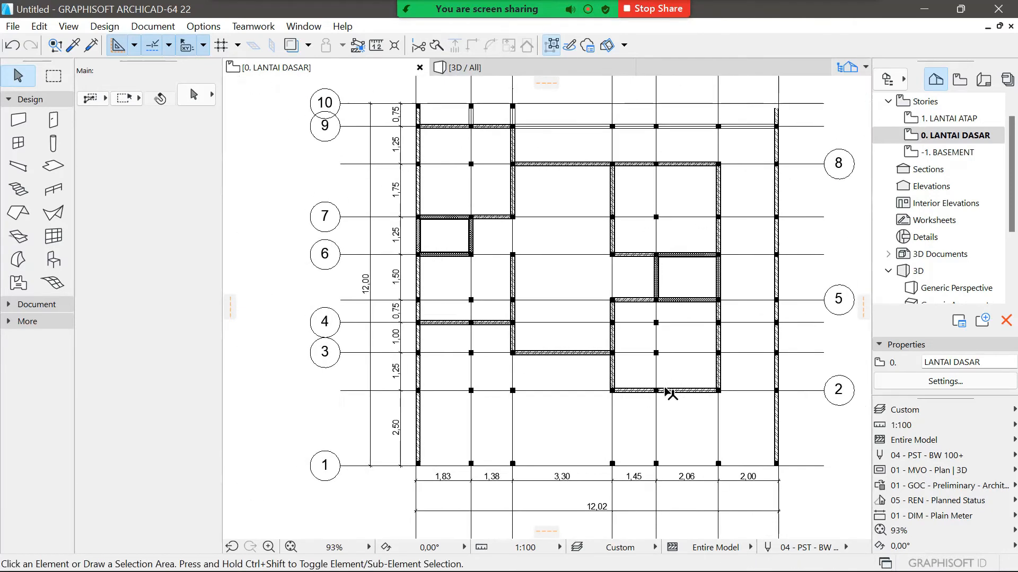
pyautogui.scroll(4, 752, 175)
pyautogui.keyDown('ctrl'); pyautogui.click(752, 182); pyautogui.keyUp('ctrl')
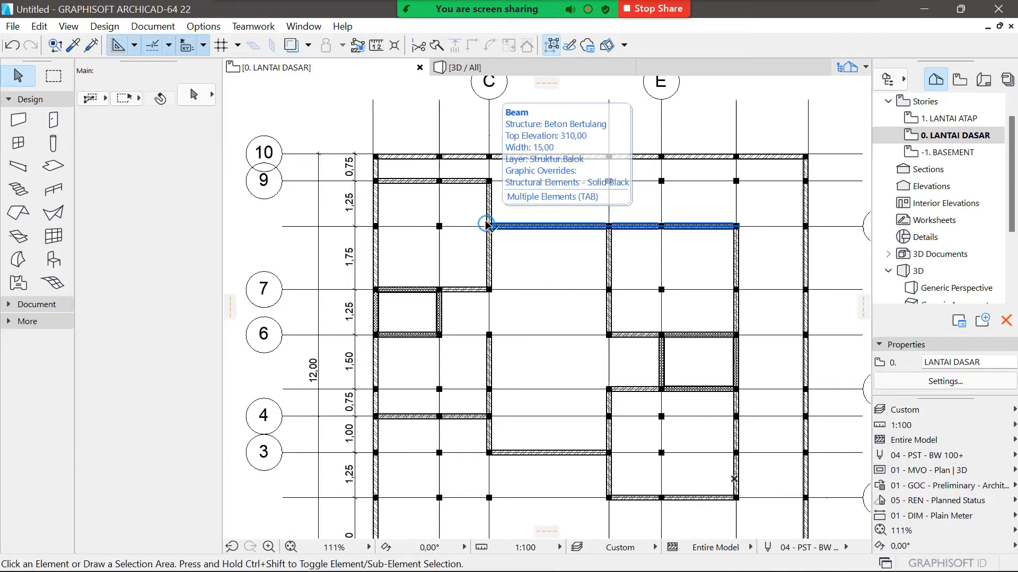
pyautogui.scroll(-2, 608, 325)
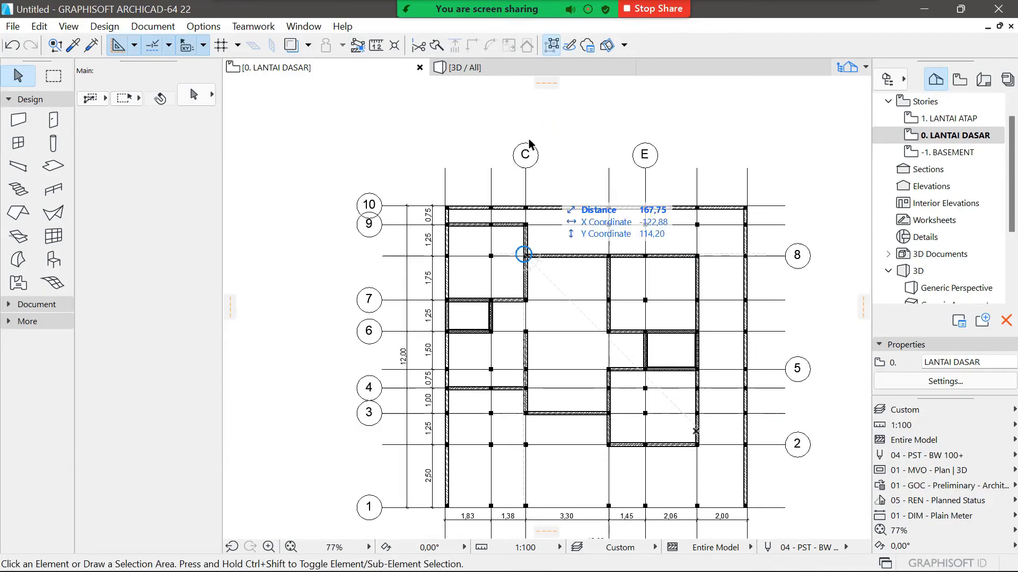
pyautogui.click(506, 69)
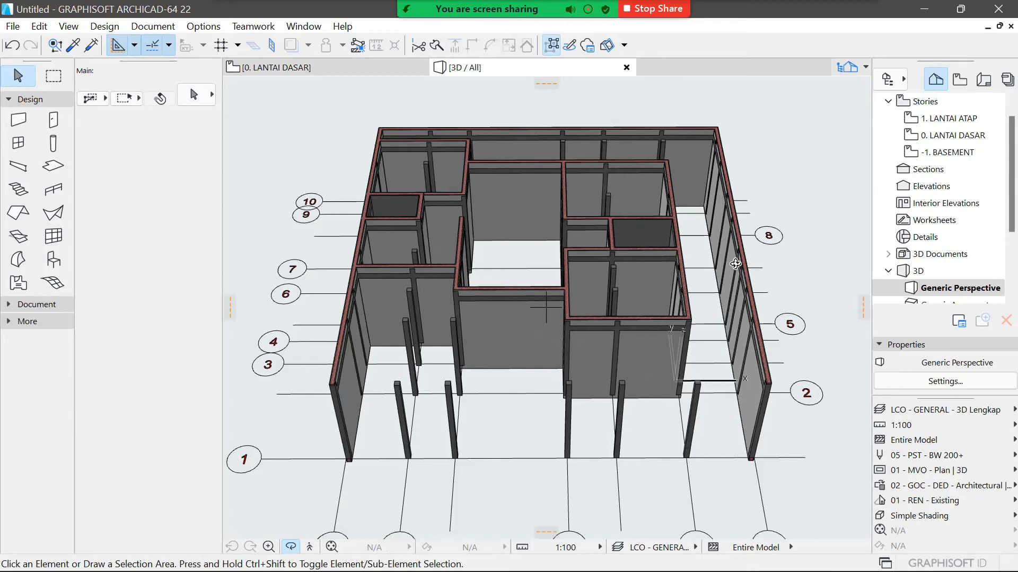
pyautogui.click(371, 74)
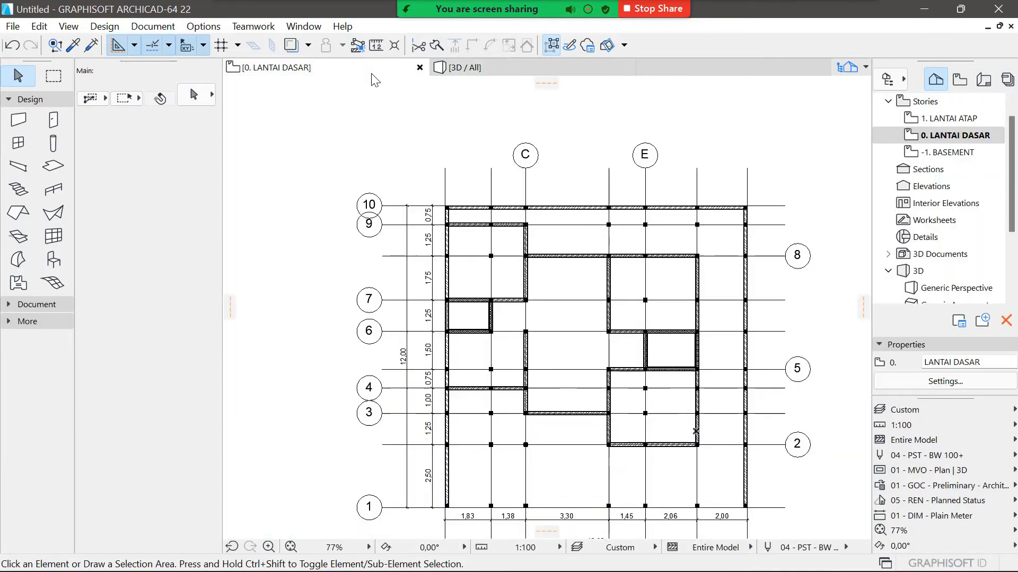
# Step: Delete the column at B-10 and the leftover beam stubs inside the column at B-9
pyautogui.scroll(10, 493, 207)
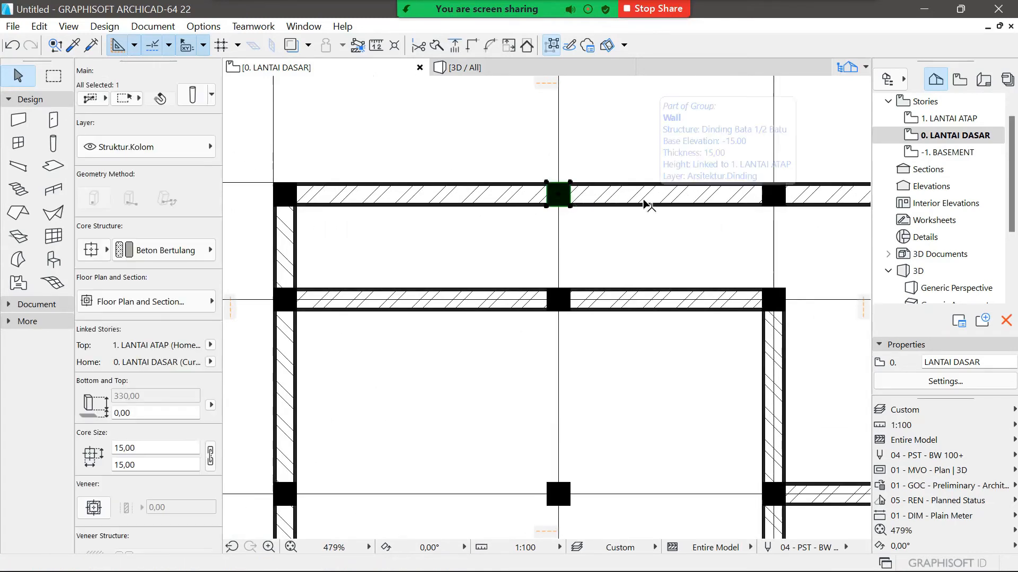
pyautogui.press('Delete')
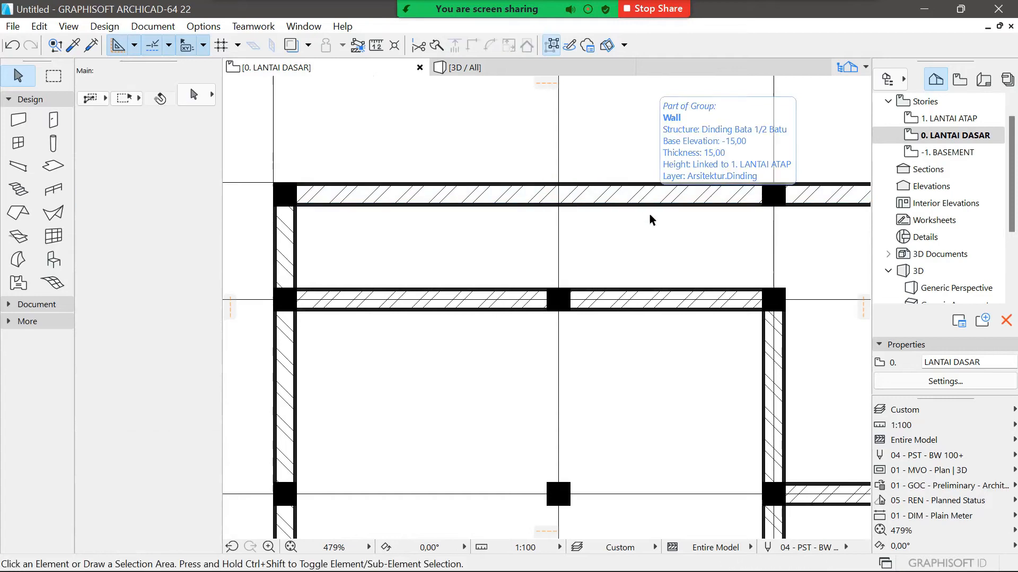
pyautogui.scroll(4, 567, 312)
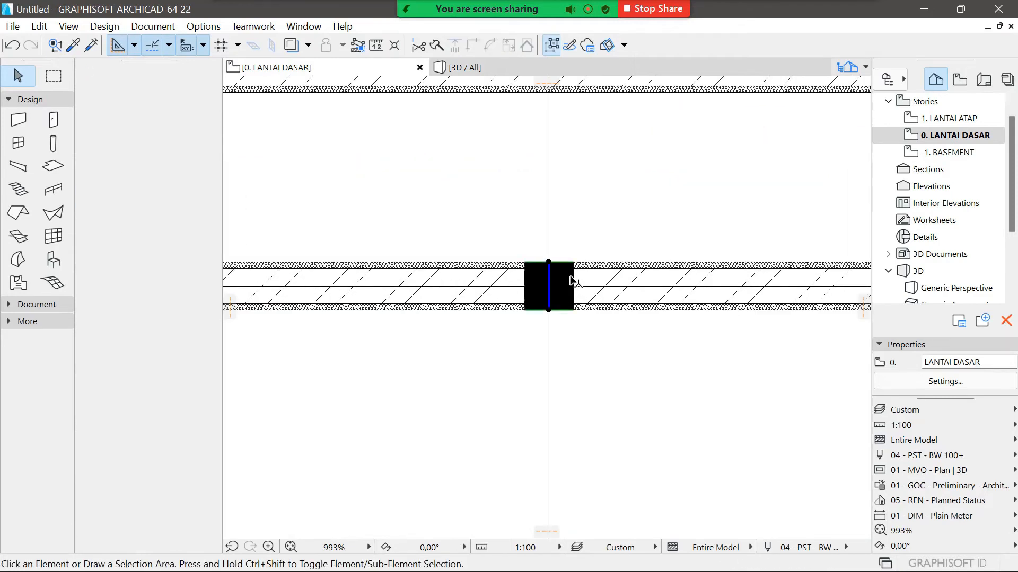
pyautogui.click(572, 281)
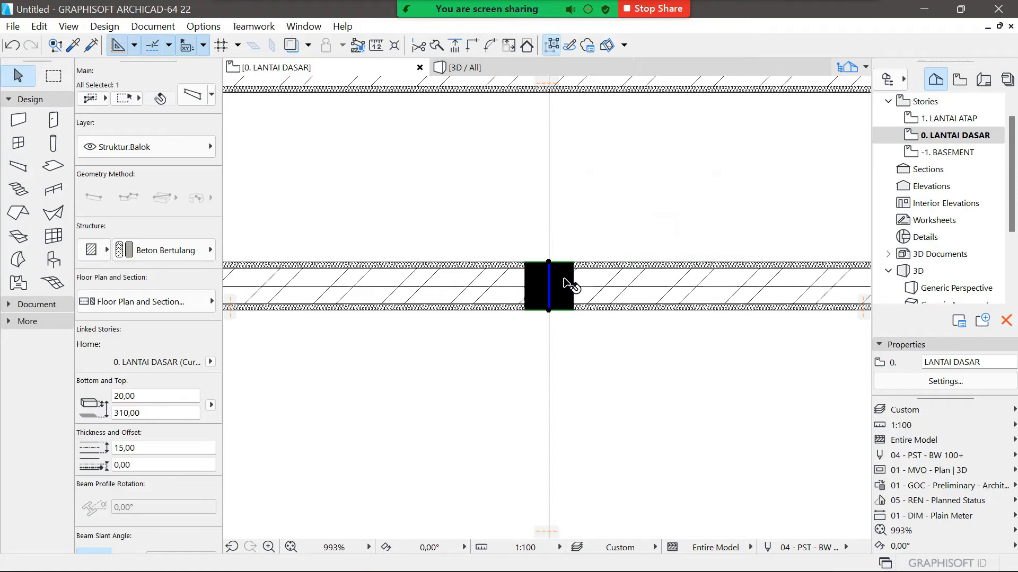
pyautogui.press('Delete')
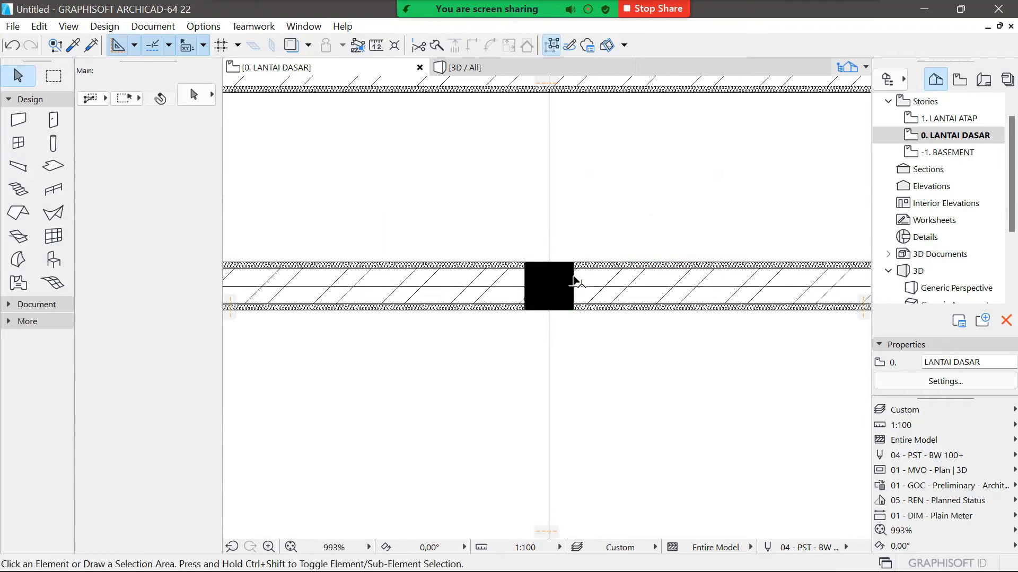
pyautogui.click(574, 281)
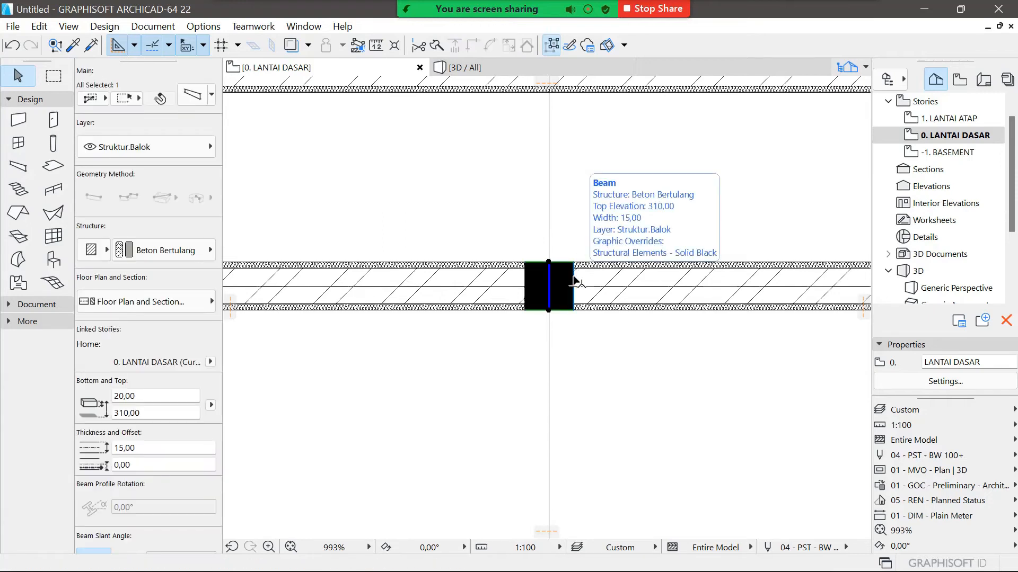
pyautogui.scroll(2, 575, 284)
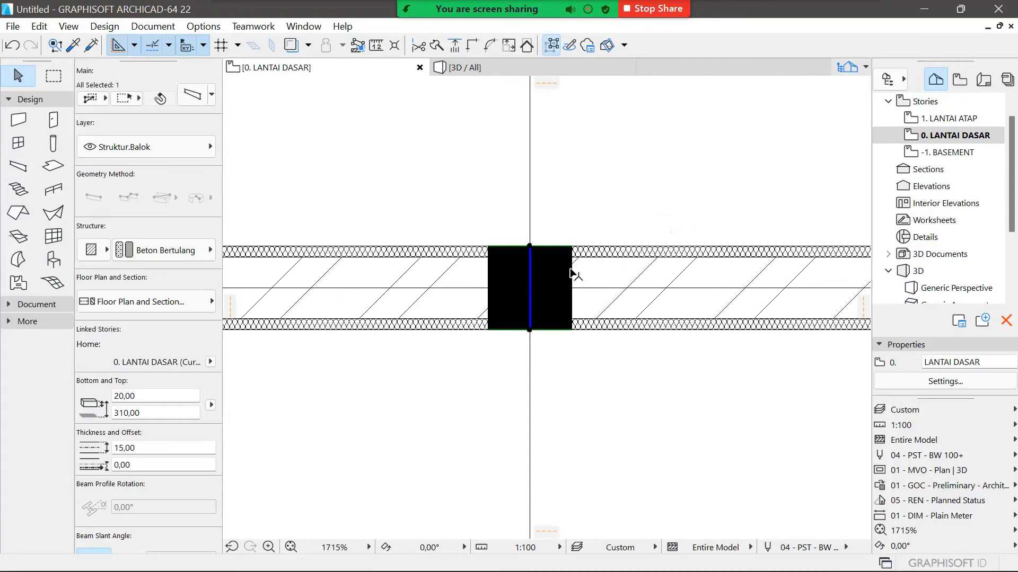
pyautogui.click(576, 233)
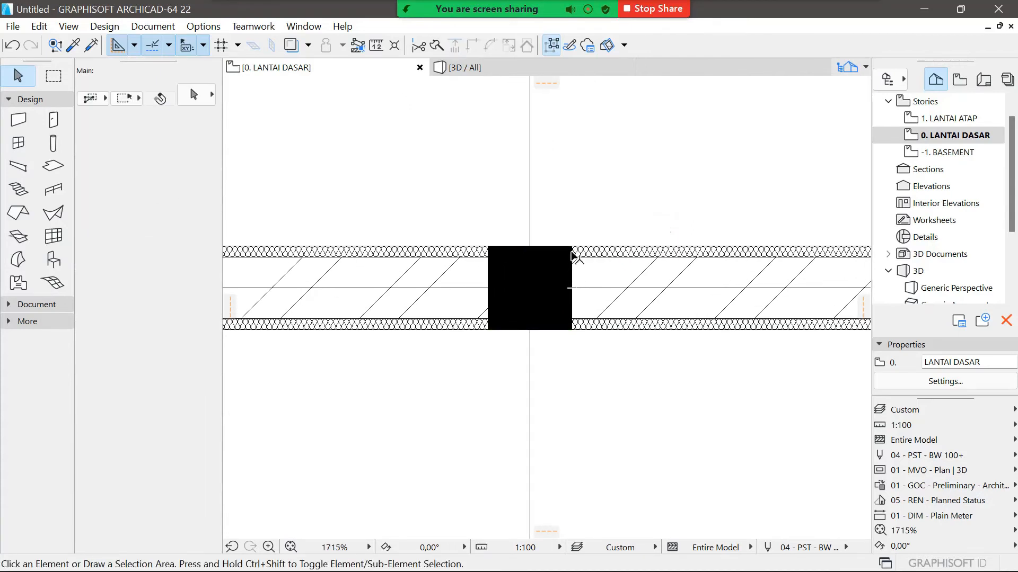
pyautogui.press('Escape')
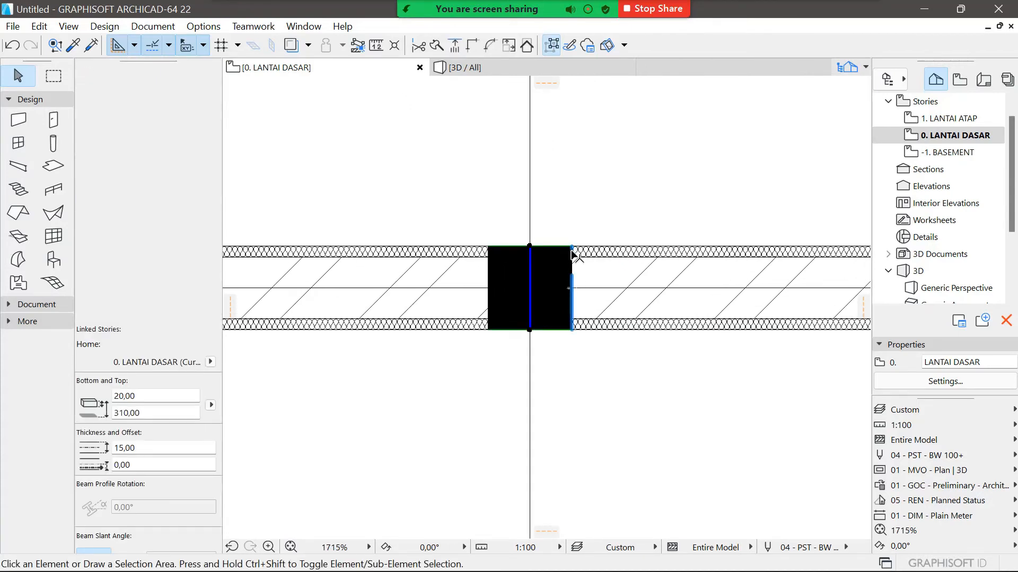
pyautogui.press('Escape')
# Step: Delete the column in the wall at B-9 and the freestanding column at B-8
pyautogui.scroll(3, 565, 313)
pyautogui.click(565, 313)
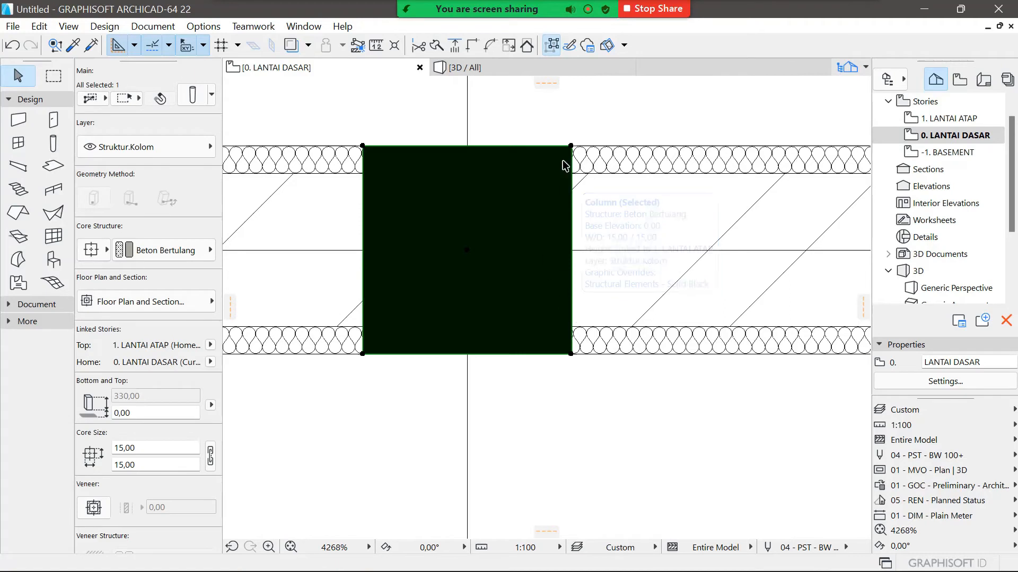
pyautogui.press('Delete')
pyautogui.scroll(-5, 455, 268)
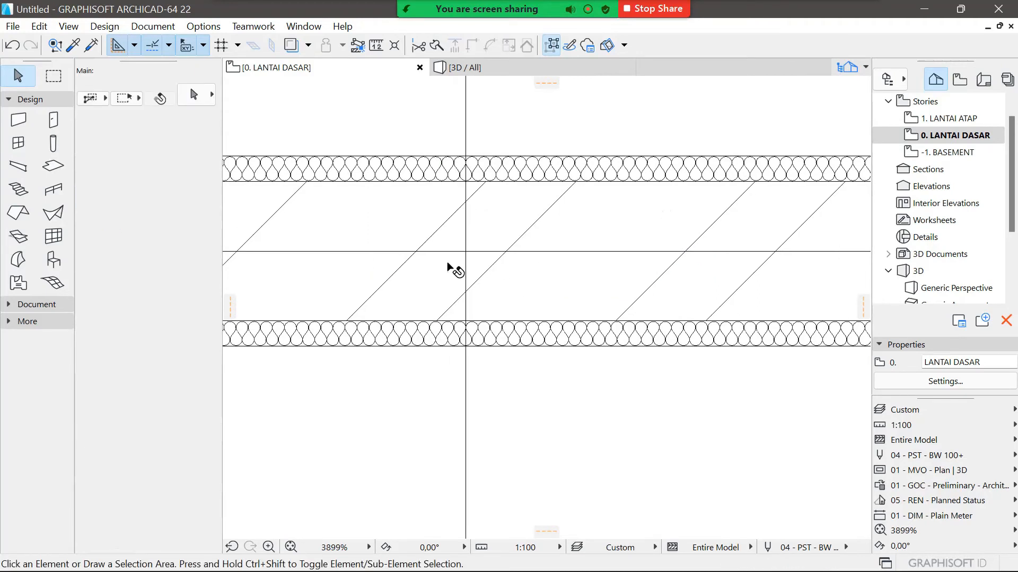
pyautogui.scroll(-2, 448, 264)
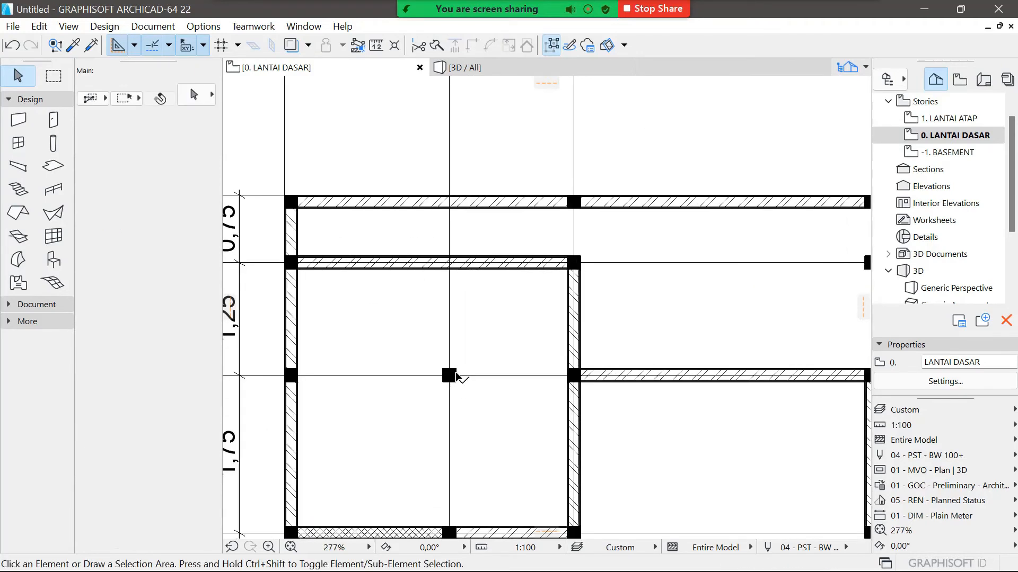
pyautogui.press('Delete')
# Step: Delete the freestanding columns at D-9 and E-9 and the column in the rear wall at C-10
pyautogui.scroll(-3, 459, 373)
pyautogui.scroll(3, 631, 326)
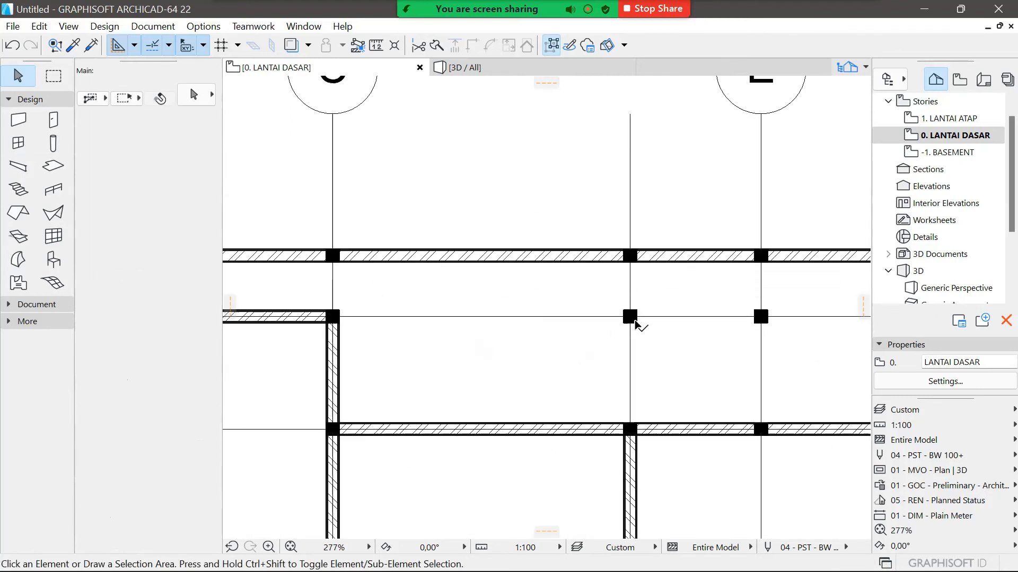
pyautogui.click(634, 319)
pyautogui.press('Delete')
pyautogui.click(763, 324)
pyautogui.press('Delete')
pyautogui.scroll(4, 335, 254)
pyautogui.click(358, 259)
pyautogui.press('Delete')
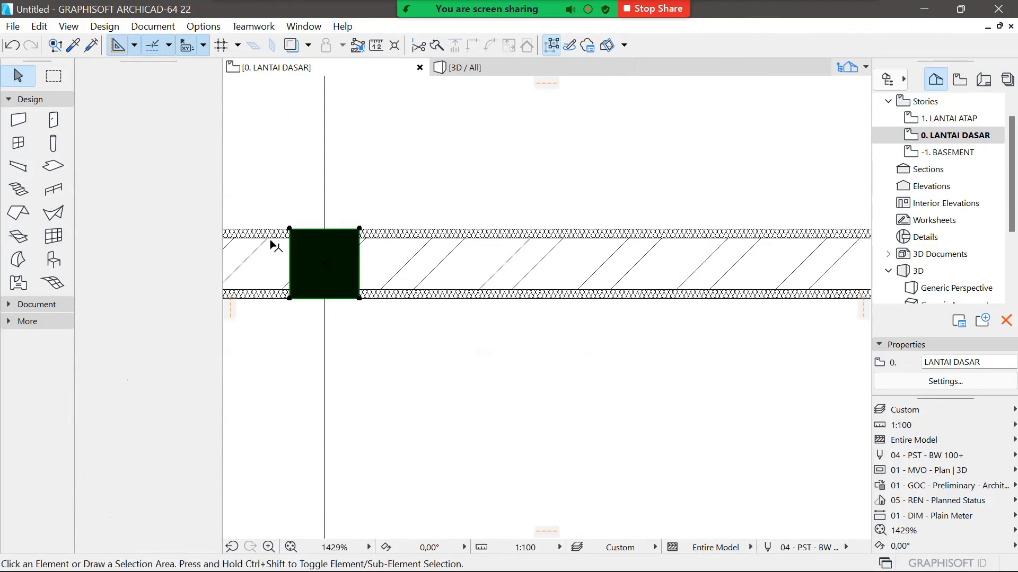
# Step: Delete the columns in the rear wall on grid 10 at grids D and E
pyautogui.scroll(-4, 270, 245)
pyautogui.scroll(5, 575, 254)
pyautogui.click(647, 239)
pyautogui.press('Delete')
pyautogui.scroll(-3, 456, 248)
pyautogui.scroll(3, 794, 245)
pyautogui.click(750, 247)
pyautogui.press('Delete')
# Step: Delete the columns at F-10 and F-9
pyautogui.scroll(-4, 509, 254)
pyautogui.scroll(4, 804, 257)
pyautogui.click(731, 247)
pyautogui.press('Delete')
pyautogui.click(726, 398)
pyautogui.press('Delete')
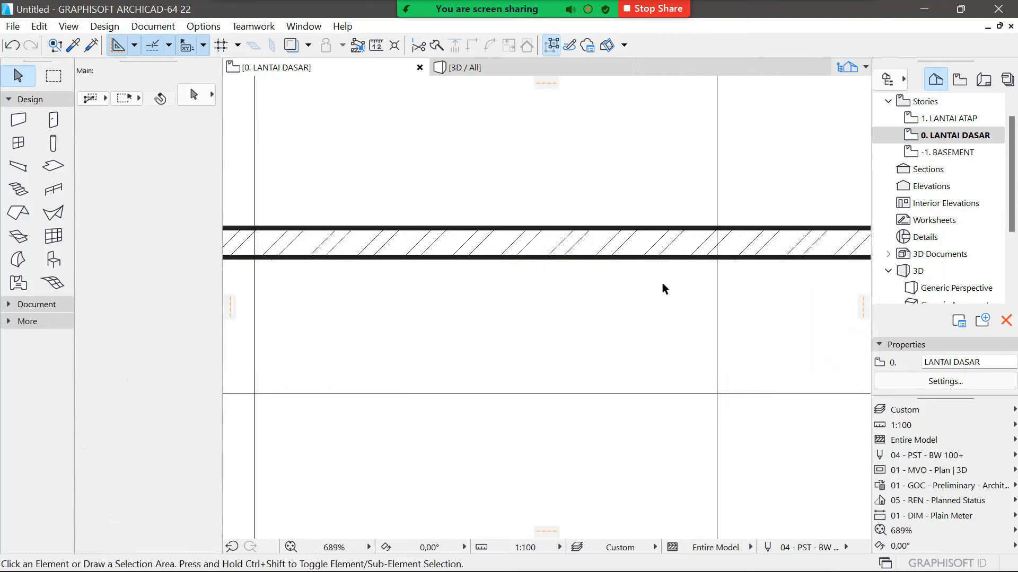
# Step: Delete the column in the grid G wall at grid 9
pyautogui.scroll(-7, 662, 282)
pyautogui.scroll(5, 734, 303)
pyautogui.scroll(2, 734, 303)
pyautogui.click(724, 292)
pyautogui.press('Delete')
pyautogui.scroll(4, 725, 291)
pyautogui.click(730, 296)
pyautogui.press('Delete')
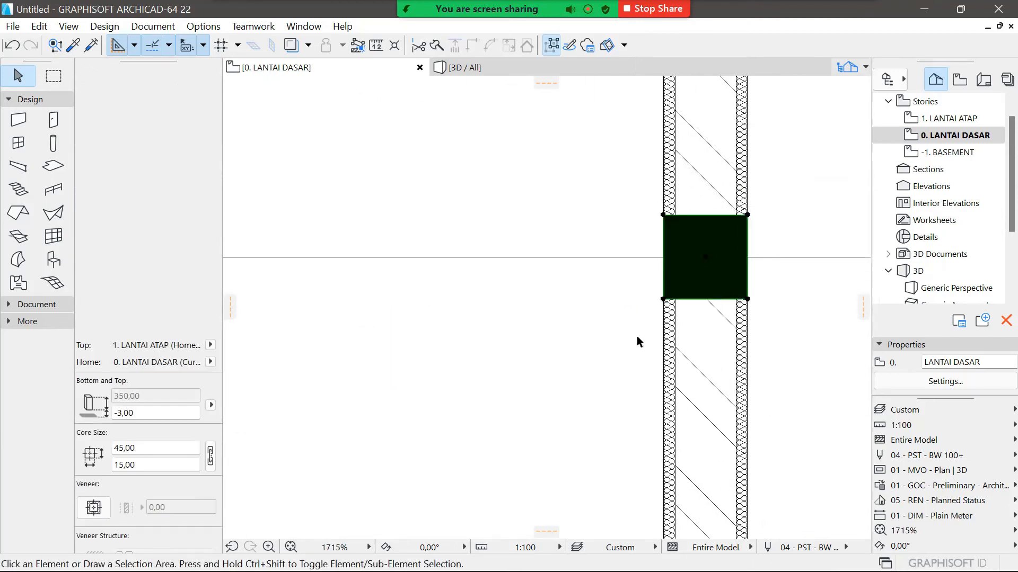
pyautogui.scroll(-6, 604, 138)
pyautogui.scroll(4, 606, 221)
pyautogui.scroll(-3, 606, 221)
pyautogui.scroll(4, 643, 113)
pyautogui.click(643, 114)
pyautogui.press('Delete')
pyautogui.hotkey('ctrl', 'z')
# Step: Clear the remaining column and leftover beam stub out of the wall at G-9
pyautogui.click(693, 117)
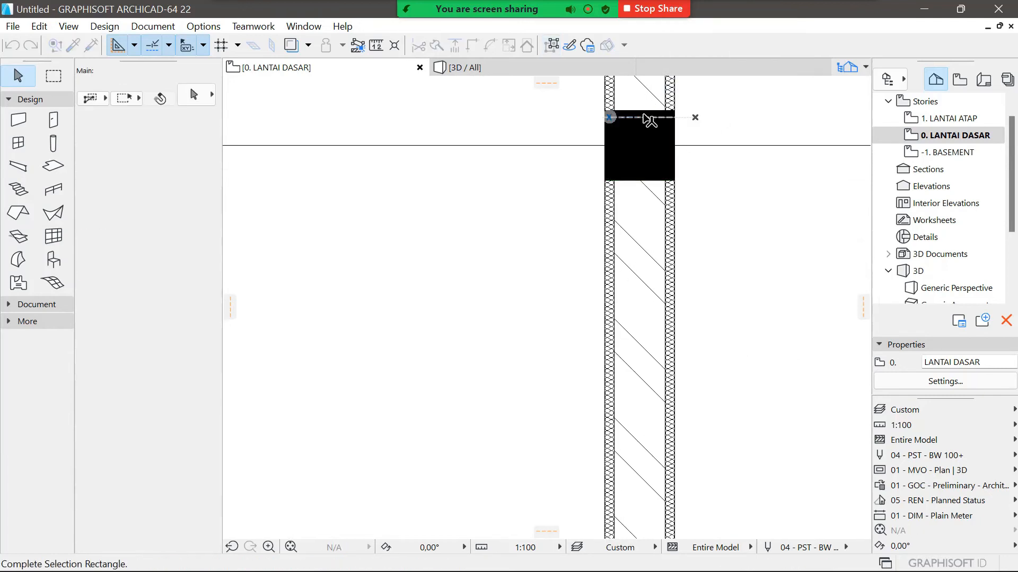
pyautogui.click(648, 115)
pyautogui.scroll(3, 648, 114)
pyautogui.click(653, 121)
pyautogui.press('Delete')
pyautogui.scroll(-7, 652, 289)
pyautogui.scroll(3, 649, 281)
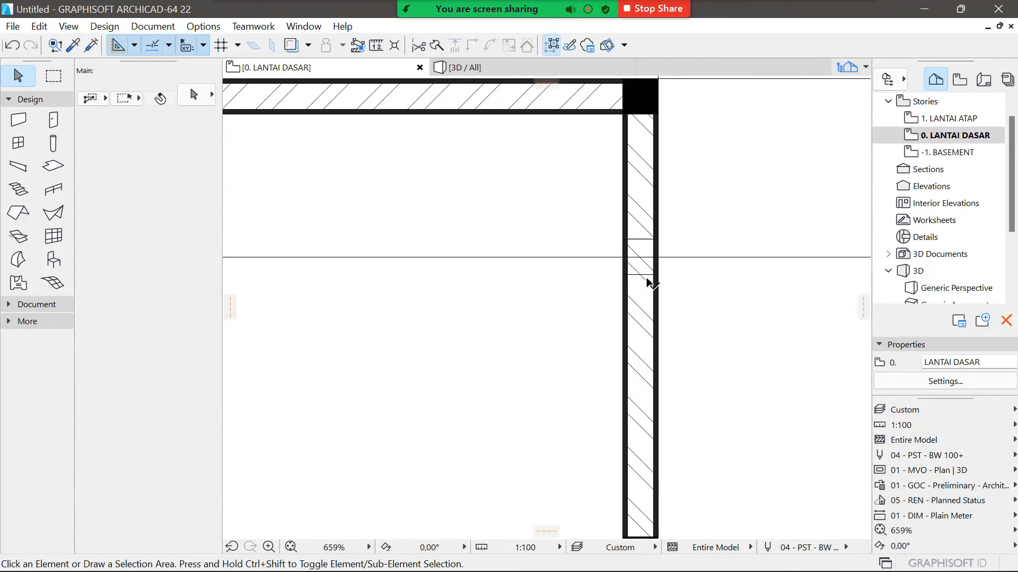
pyautogui.click(657, 245)
pyautogui.press('Delete')
# Step: Delete the column and the leftover beam stub in the grid G wall at grid 8
pyautogui.scroll(-7, 627, 253)
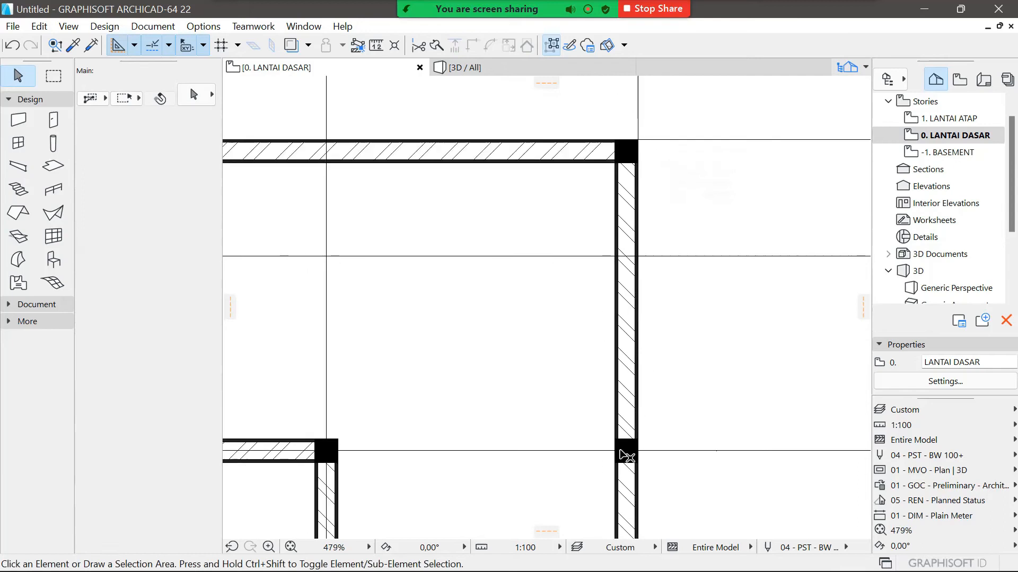
pyautogui.scroll(7, 623, 458)
pyautogui.click(650, 466)
pyautogui.press('Delete')
pyautogui.scroll(-4, 684, 371)
pyautogui.scroll(5, 678, 504)
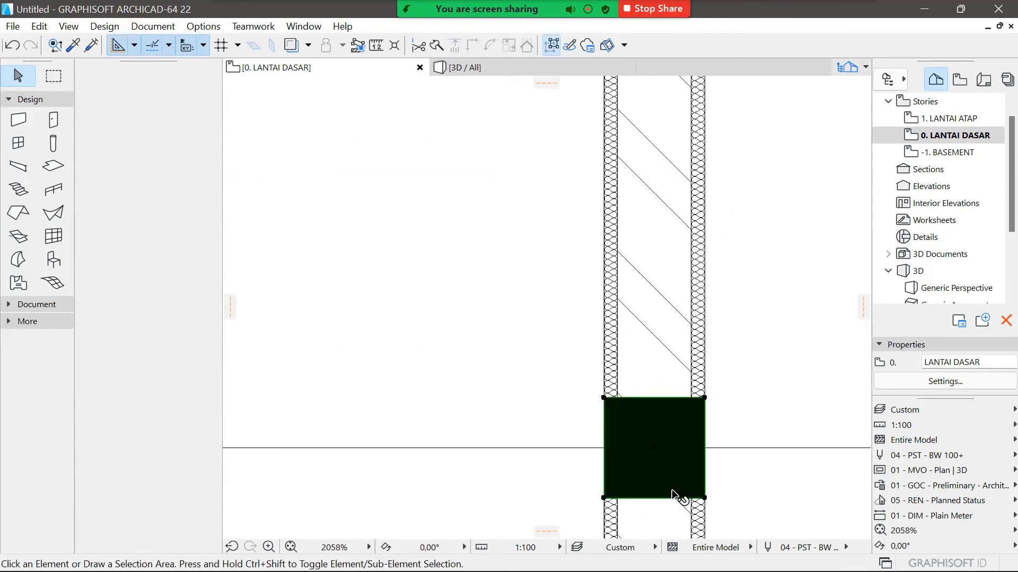
pyautogui.click(660, 394)
pyautogui.press('Delete')
# Step: Delete the beam stub and column at the next crossing down the grid G wall, below grid 8
pyautogui.scroll(-14, 679, 350)
pyautogui.scroll(10, 681, 441)
pyautogui.click(664, 369)
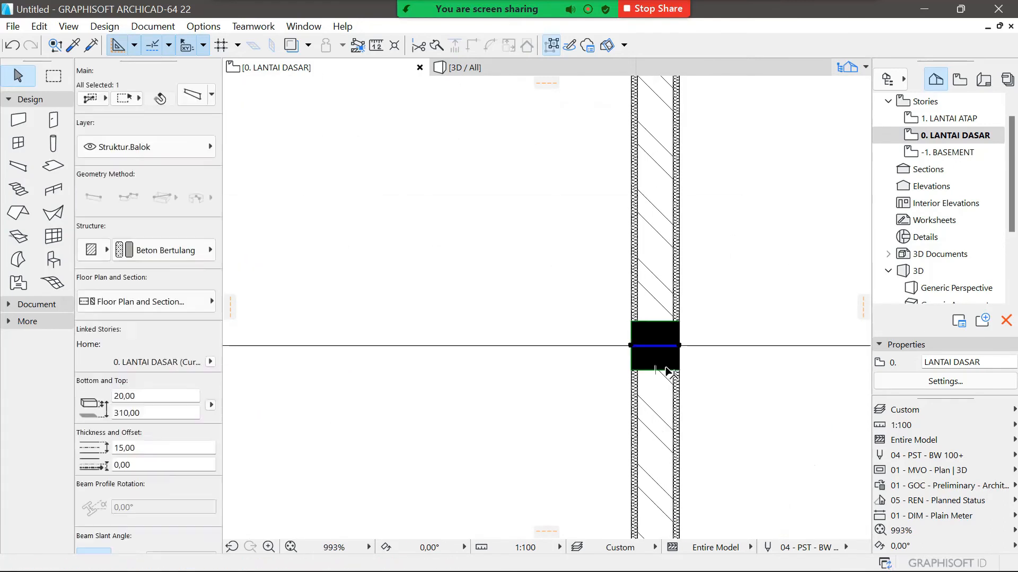
pyautogui.press('Delete')
pyautogui.scroll(6, 665, 369)
pyautogui.click(669, 377)
pyautogui.press('Delete')
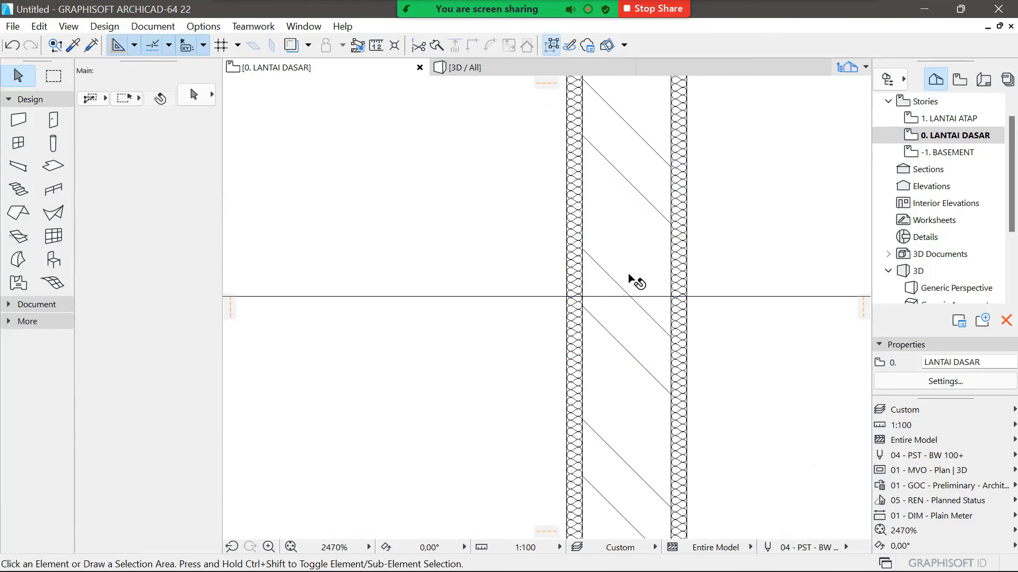
# Step: Delete the following column down the grid G wall and select the beam stub left inside it
pyautogui.scroll(-5, 634, 451)
pyautogui.scroll(1, 634, 451)
pyautogui.click(629, 416)
pyautogui.scroll(7, 632, 424)
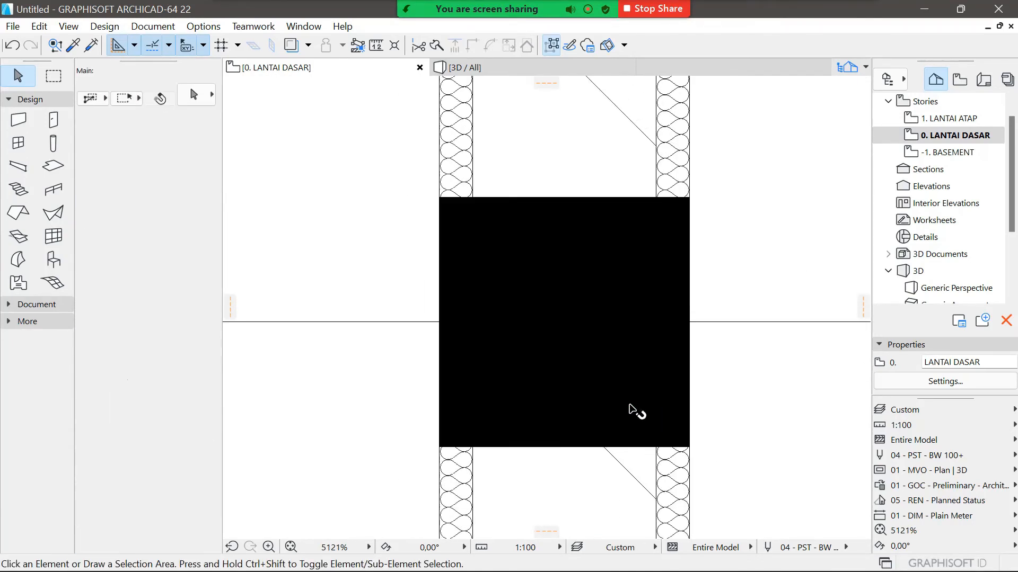
pyautogui.press('Delete')
pyautogui.click(595, 204)
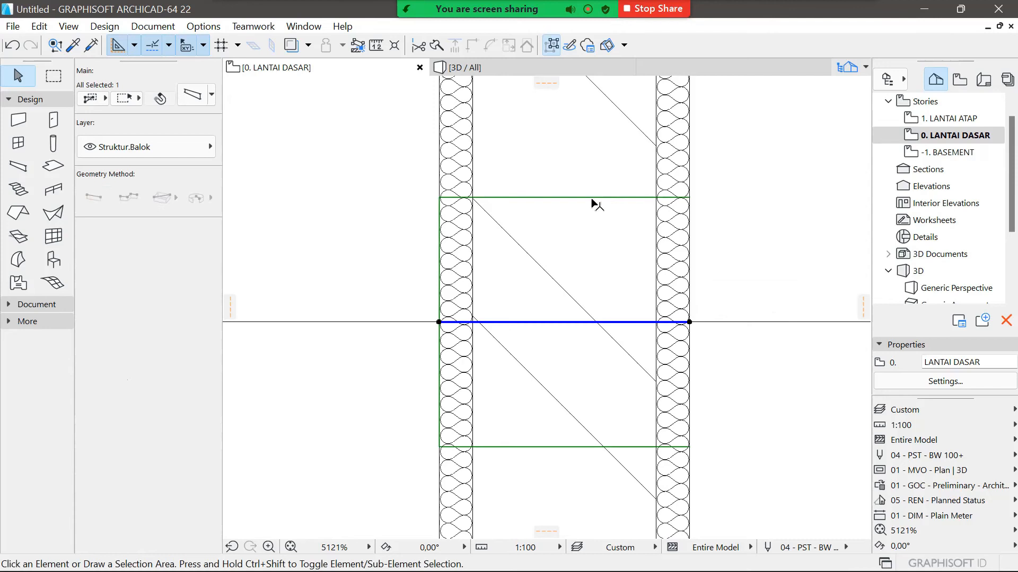
# Step: Delete the leftover columns and beam stubs at the next crossings in the lower half of the grid G wall
pyautogui.scroll(-3, 593, 300)
pyautogui.scroll(-2, 591, 297)
pyautogui.scroll(2, 594, 305)
pyautogui.click(600, 365)
pyautogui.press('Delete')
pyautogui.scroll(-5, 667, 285)
pyautogui.scroll(7, 659, 456)
pyautogui.click(586, 325)
pyautogui.press('Delete')
# Step: Delete the beam stubs and column at the last inner crossing of the grid G wall before grid 1
pyautogui.scroll(-10, 685, 299)
pyautogui.scroll(6, 680, 418)
pyautogui.click(684, 430)
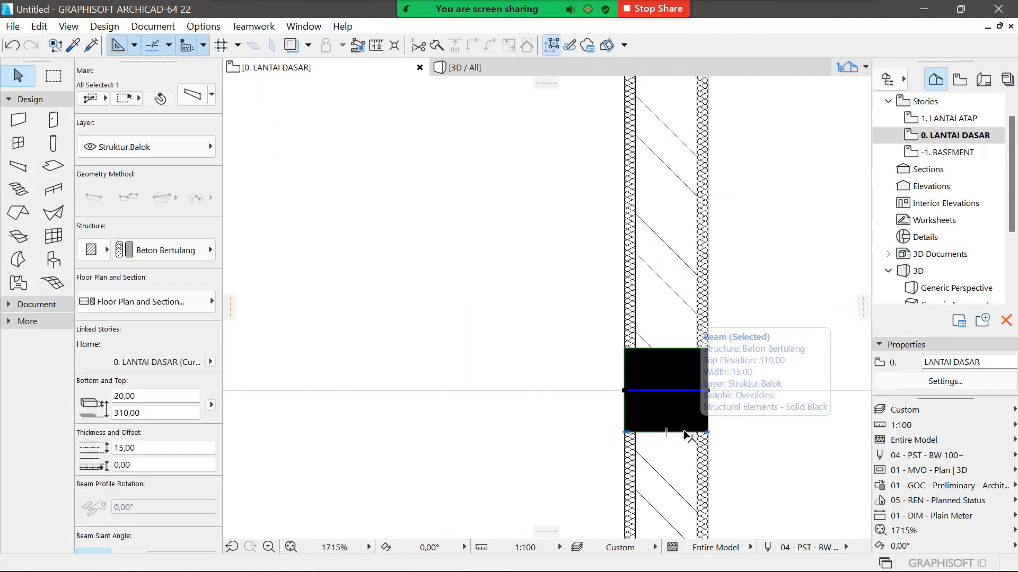
pyautogui.scroll(3, 684, 377)
pyautogui.press('Delete')
pyautogui.click(681, 347)
pyautogui.press('Delete')
pyautogui.click(680, 329)
pyautogui.press('Delete')
# Step: Delete the freestanding front columns on grid 1 at grids F, E and D
pyautogui.scroll(-10, 681, 404)
pyautogui.scroll(3, 620, 404)
pyautogui.click(625, 401)
pyautogui.press('Delete')
pyautogui.click(441, 401)
pyautogui.press('Delete')
pyautogui.click(310, 400)
pyautogui.press('Delete')
pyautogui.scroll(-6, 774, 379)
pyautogui.scroll(2, 418, 297)
pyautogui.moveTo(477, 239); pyautogui.dragTo(530, 428)
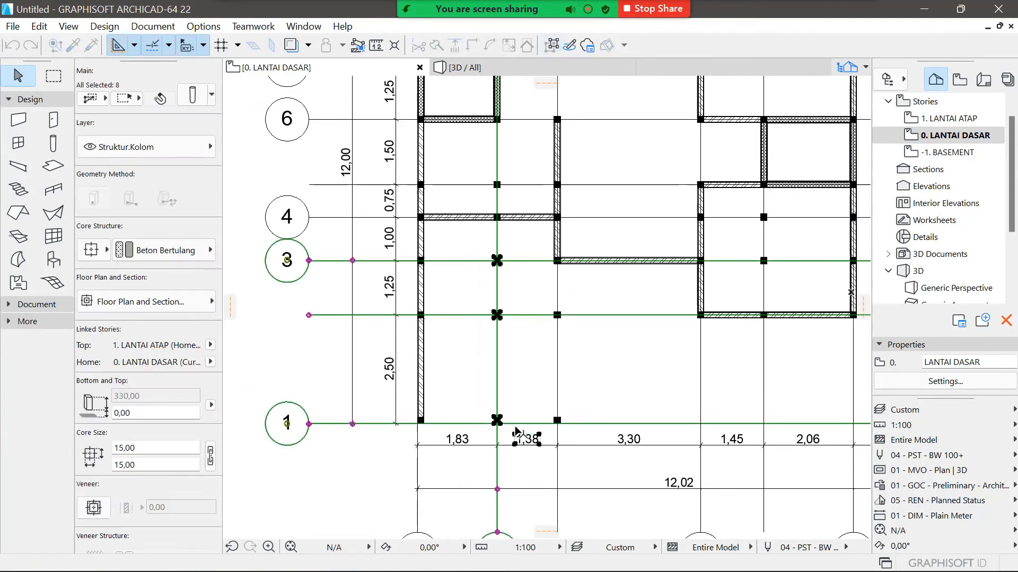
pyautogui.press('Escape')
# Step: Delete the freestanding columns at B-1, C-1 and C-2
pyautogui.scroll(3, 516, 432)
pyautogui.click(486, 407)
pyautogui.press('Delete')
pyautogui.click(589, 407)
pyautogui.press('Delete')
pyautogui.click(589, 224)
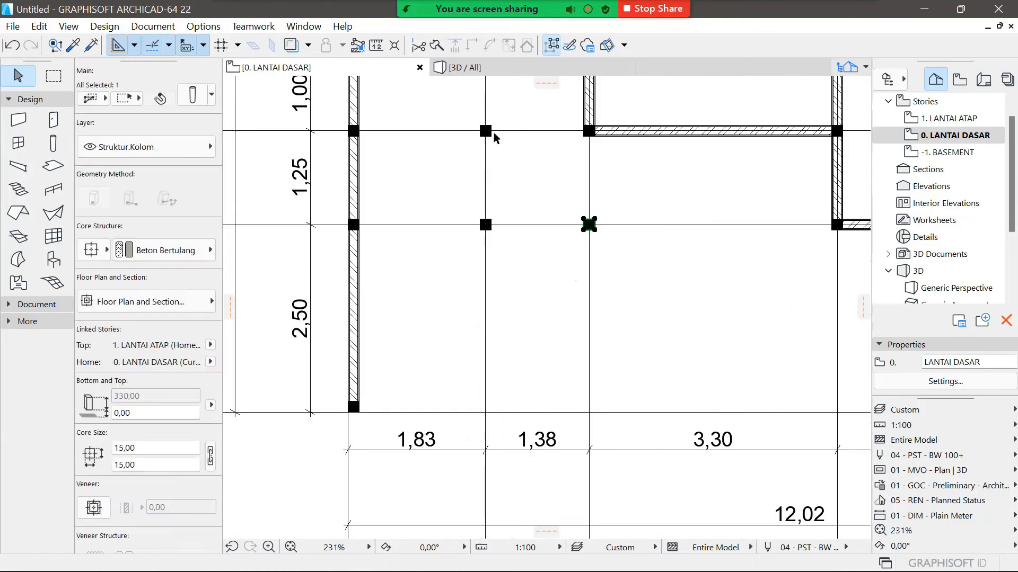
pyautogui.press('Delete')
# Step: Delete the freestanding columns at B-2, B-3 and B-5
pyautogui.click(485, 225)
pyautogui.scroll(-2, 519, 358)
pyautogui.scroll(9, 522, 249)
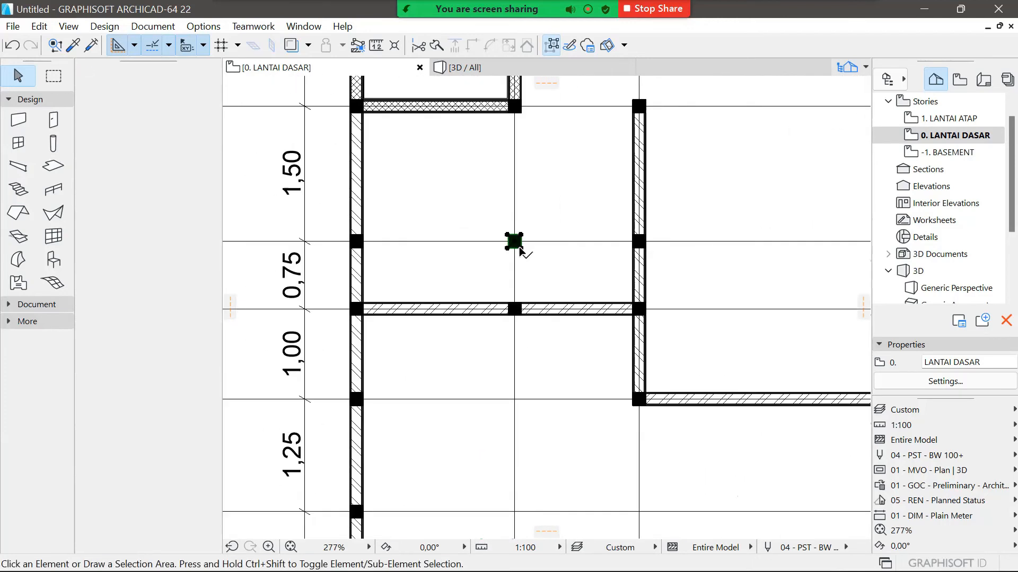
pyautogui.press('Escape')
# Step: Delete the intermediate column in the grid 4 wall at grid B
pyautogui.scroll(-8, 620, 276)
pyautogui.scroll(3, 481, 296)
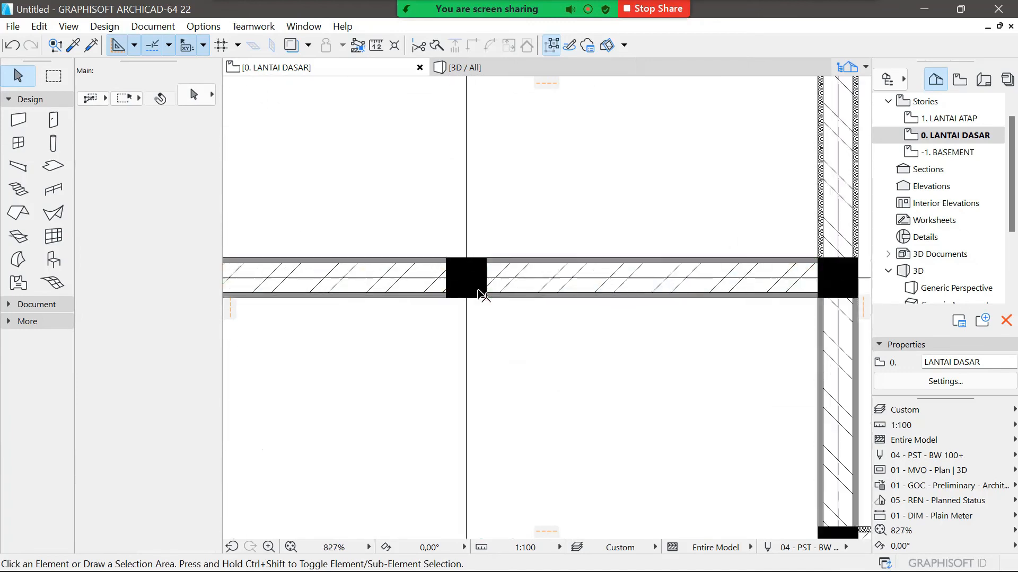
pyautogui.scroll(8, 467, 284)
pyautogui.press('Escape')
pyautogui.moveTo(366, 157); pyautogui.dragTo(532, 371)
pyautogui.press('Escape')
pyautogui.click(517, 204)
pyautogui.press('Escape')
pyautogui.scroll(6, 518, 199)
pyautogui.click(531, 194)
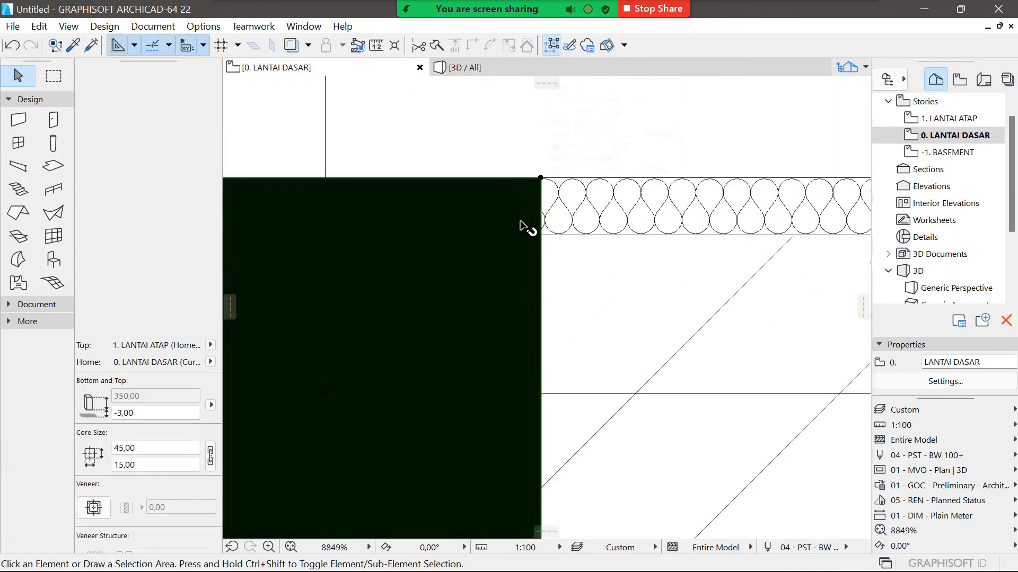
pyautogui.press('Escape')
# Step: Delete the freestanding columns at E-4 and E-3 inside the room between grids D and F
pyautogui.scroll(-20, 493, 233)
pyautogui.scroll(6, 639, 249)
pyautogui.click(616, 265)
pyautogui.press('Escape')
pyautogui.click(617, 354)
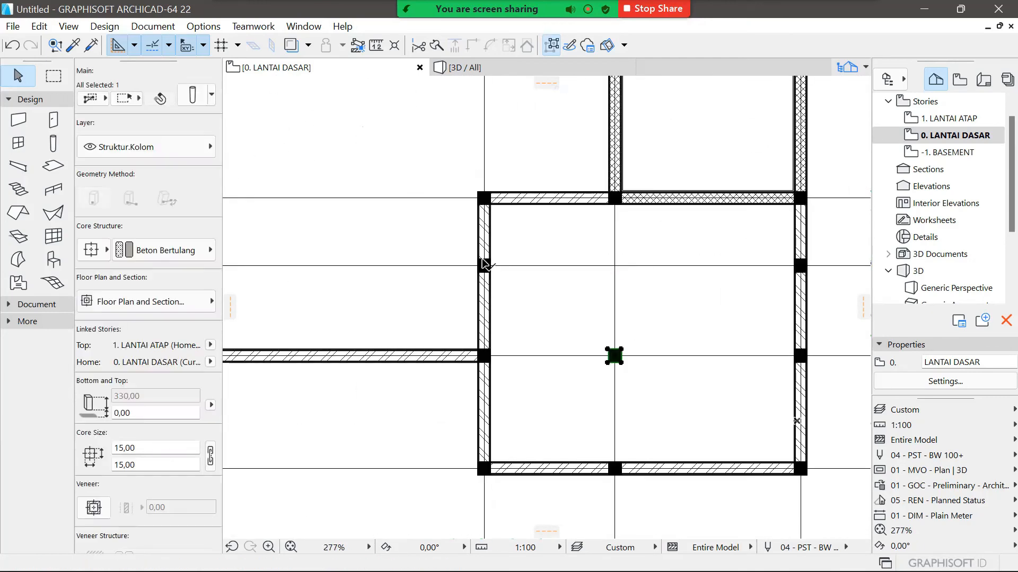
pyautogui.press('Escape')
# Step: Delete the intermediate column in the grid D wall at grid 4, undoing any accidental move
pyautogui.scroll(8, 480, 266)
pyautogui.click(604, 213)
pyautogui.moveTo(605, 212); pyautogui.dragTo(556, 211)
pyautogui.hotkey('ctrl', 'z')
pyautogui.press('Escape')
pyautogui.scroll(3, 613, 211)
pyautogui.click(622, 199)
pyautogui.press('Escape')
# Step: Delete the intermediate columns in the grid F wall at grids 4 and 3 and in the grid 2 wall at grid E
pyautogui.scroll(-10, 796, 245)
pyautogui.scroll(5, 800, 248)
pyautogui.click(742, 268)
pyautogui.press('Escape')
pyautogui.scroll(4, 737, 226)
pyautogui.click(736, 213)
pyautogui.press('Delete')
pyautogui.scroll(-4, 620, 248)
pyautogui.scroll(-4, 621, 249)
pyautogui.scroll(6, 633, 381)
pyautogui.click(671, 435)
pyautogui.press('Delete')
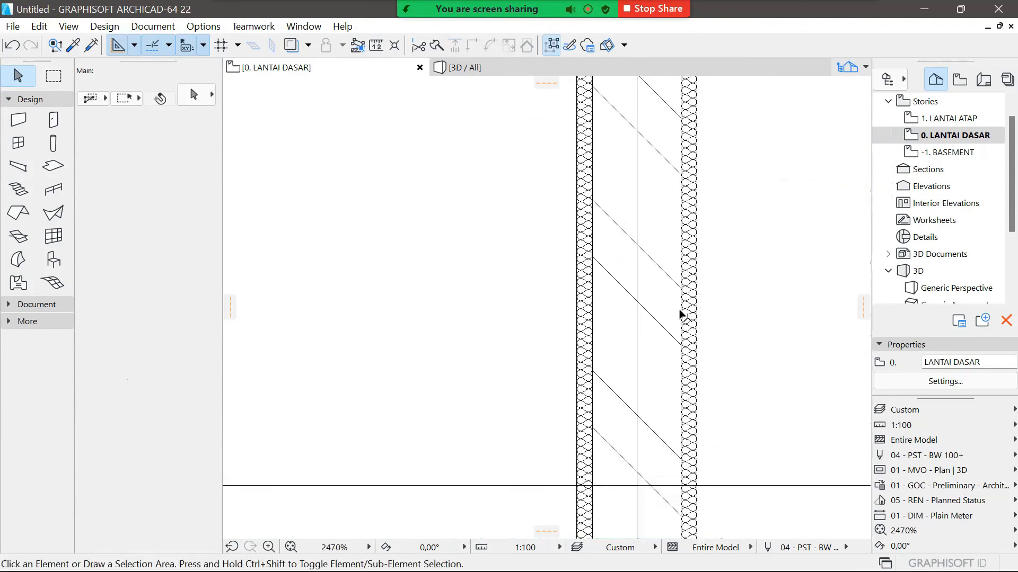
pyautogui.scroll(-8, 680, 311)
pyautogui.scroll(8, 590, 381)
pyautogui.click(597, 365)
pyautogui.press('Delete')
# Step: Delete the freestanding column at E-7 and the intermediate wall columns at D-7 and F-7
pyautogui.scroll(-8, 634, 231)
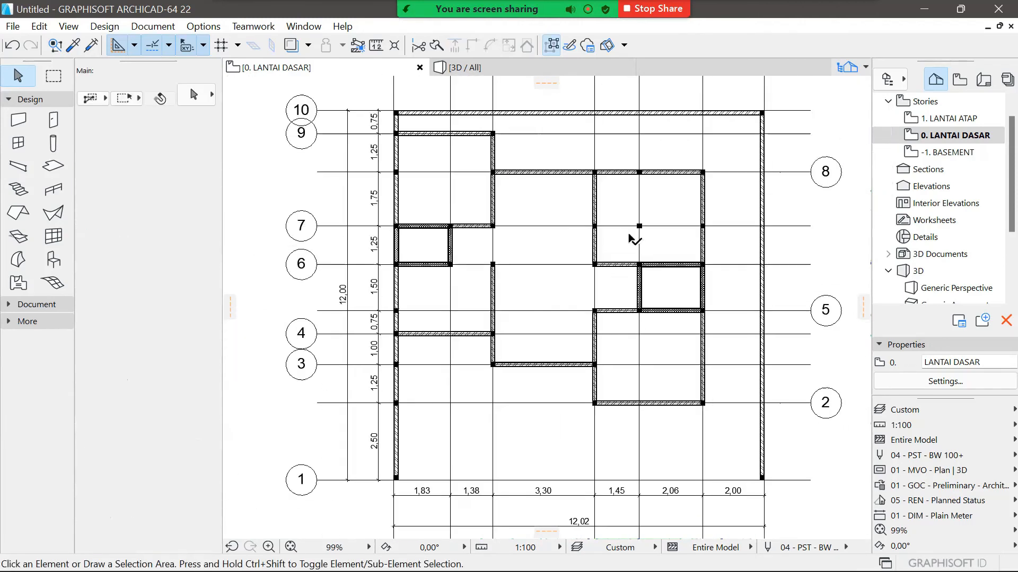
pyautogui.scroll(5, 652, 250)
pyautogui.click(651, 252)
pyautogui.press('Delete')
pyautogui.scroll(6, 508, 254)
pyautogui.click(462, 227)
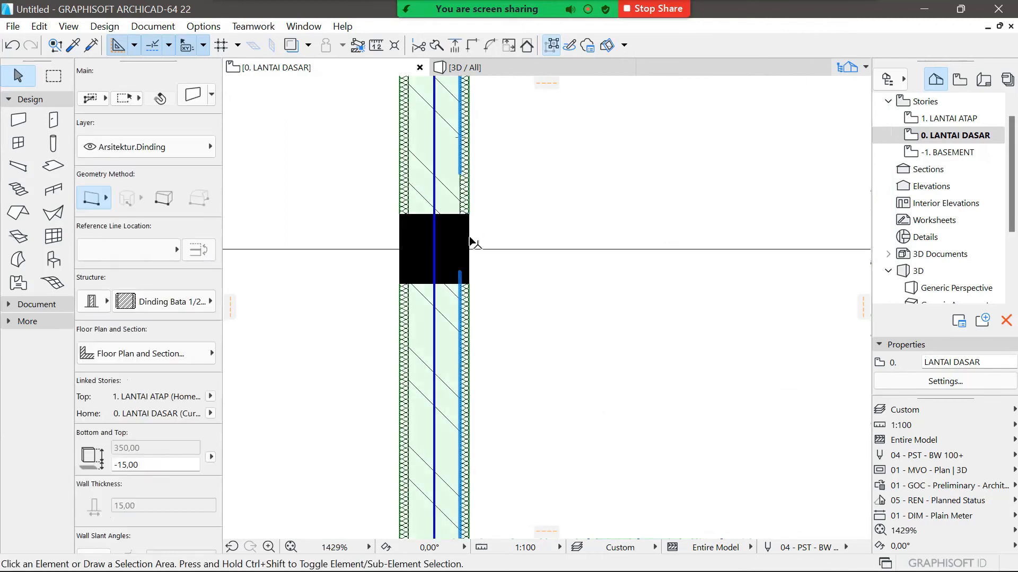
pyautogui.press('Escape')
pyautogui.scroll(3, 424, 217)
pyautogui.click(415, 218)
pyautogui.press('Delete')
pyautogui.scroll(-3, 342, 301)
pyautogui.scroll(-6, 342, 301)
pyautogui.scroll(9, 599, 318)
pyautogui.click(609, 357)
pyautogui.press('Delete')
# Step: Delete the intermediate column in the grid 8 wall at grid E
pyautogui.scroll(-9, 603, 354)
pyautogui.scroll(7, 407, 188)
pyautogui.click(490, 212)
pyautogui.scroll(3, 526, 209)
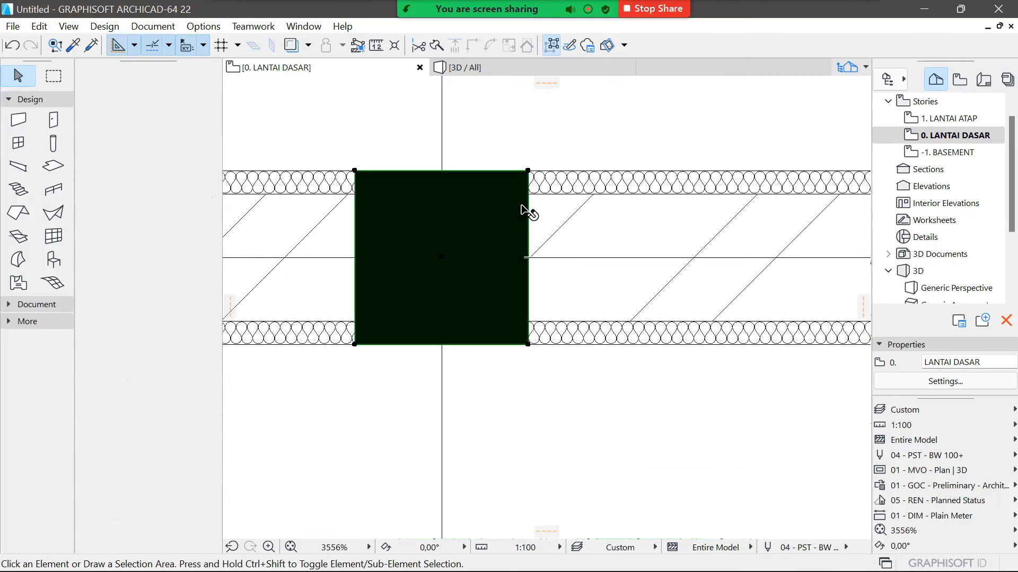
pyautogui.press('Delete')
# Step: Delete the intermediate columns in the grid A wall at grids 8 and 5
pyautogui.scroll(-11, 593, 405)
pyautogui.scroll(3, 620, 357)
pyautogui.scroll(-2, 454, 314)
pyautogui.scroll(4, 382, 236)
pyautogui.scroll(5, 394, 238)
pyautogui.click(393, 239)
pyautogui.scroll(-2, 486, 343)
pyautogui.scroll(-4, 562, 354)
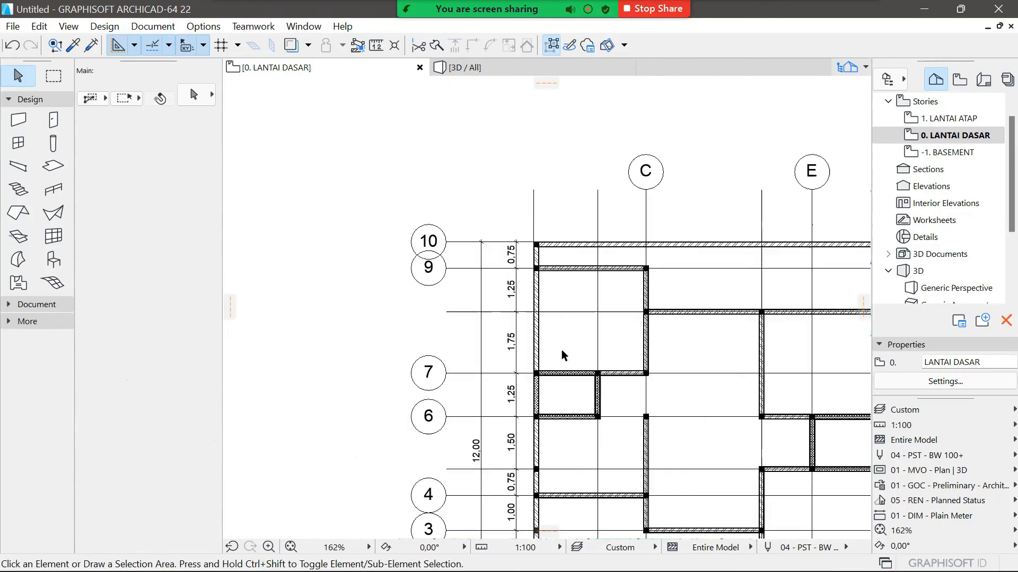
pyautogui.scroll(6, 504, 295)
pyautogui.press('Delete')
# Step: Delete the remaining intermediate columns in the grid A wall at grids 3 and 2
pyautogui.scroll(-9, 529, 345)
pyautogui.scroll(9, 528, 399)
pyautogui.click(527, 403)
pyautogui.press('Delete')
pyautogui.scroll(-8, 597, 300)
pyautogui.scroll(8, 595, 281)
pyautogui.scroll(6, 597, 254)
pyautogui.click(598, 366)
pyautogui.press('Delete')
pyautogui.scroll(-15, 482, 363)
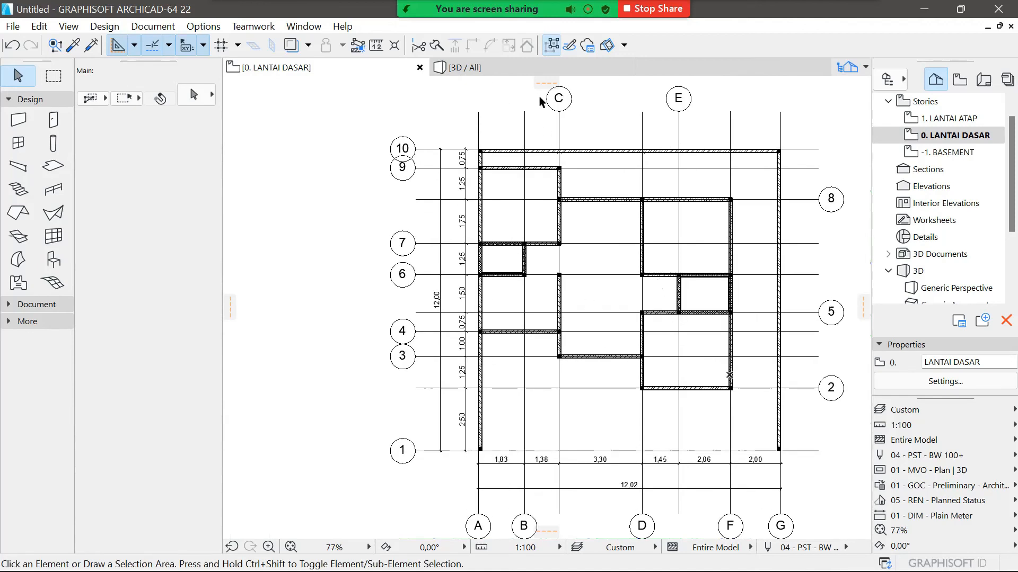
# Step: Show the model in 3D and select all walls at once
pyautogui.click(546, 68)
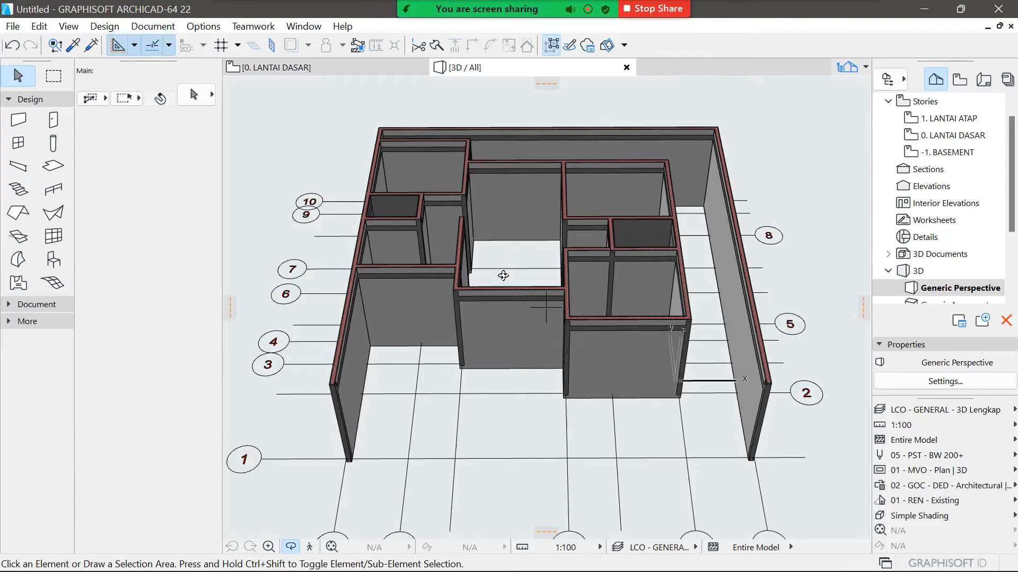
pyautogui.moveTo(647, 353); pyautogui.dragTo(645, 405)
pyautogui.scroll(-2, 643, 402)
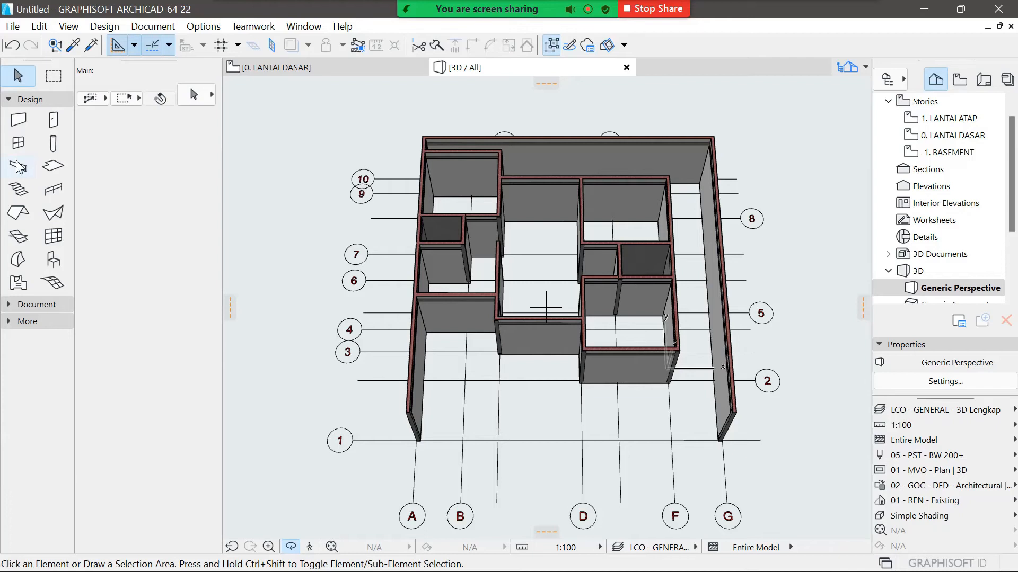
pyautogui.click(18, 122)
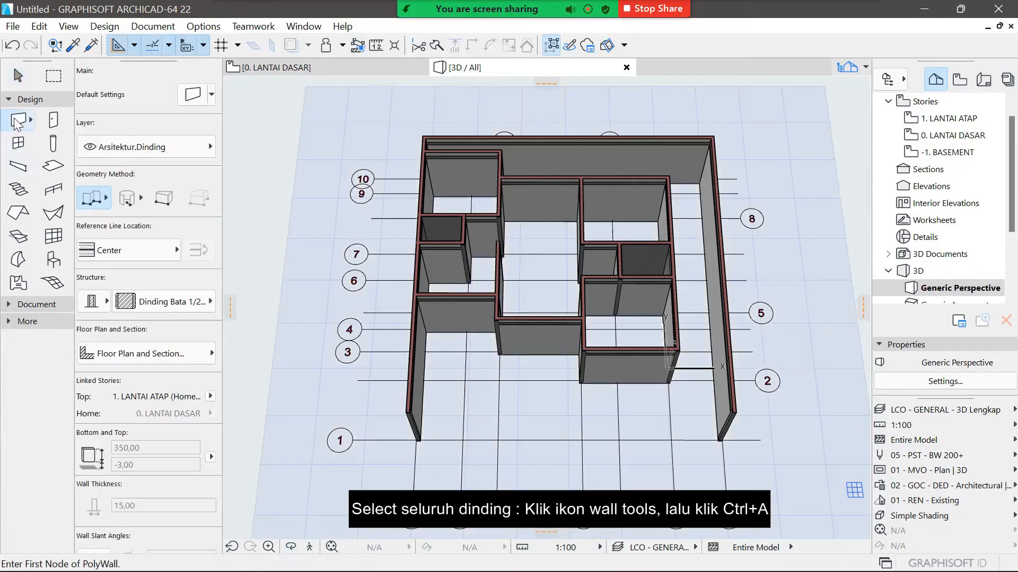
pyautogui.hotkey('ctrl', 'a')
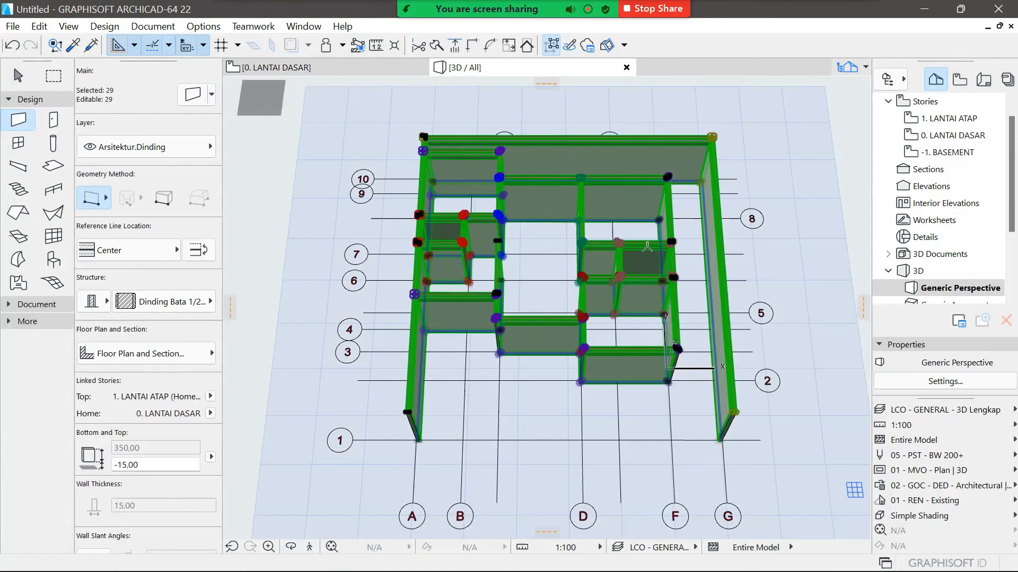
pyautogui.scroll(3, 619, 203)
pyautogui.scroll(2, 619, 203)
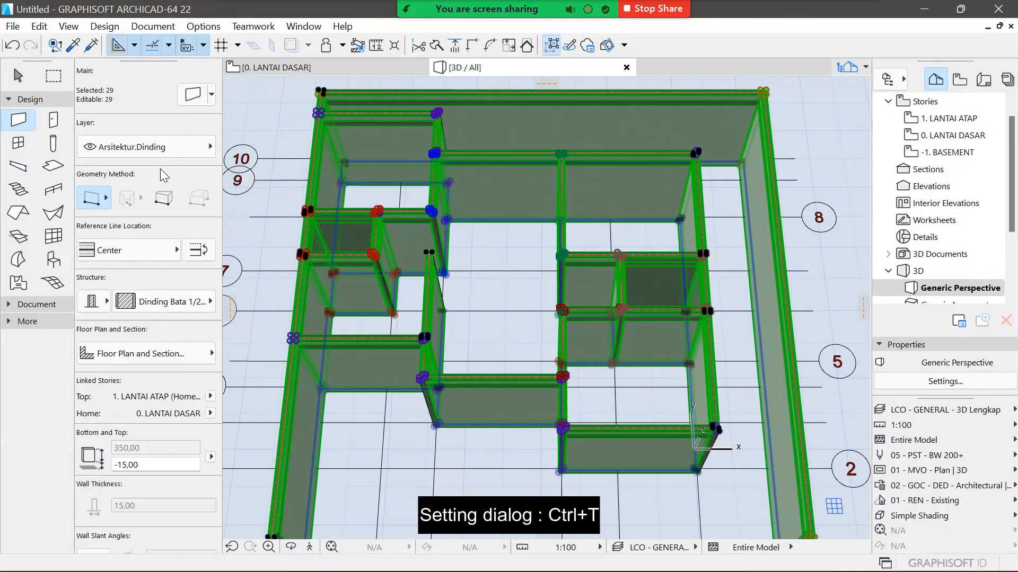
# Step: Enable all three surface overrides in the selected walls' model settings and link them to one material
pyautogui.hotkey('ctrl', 't')
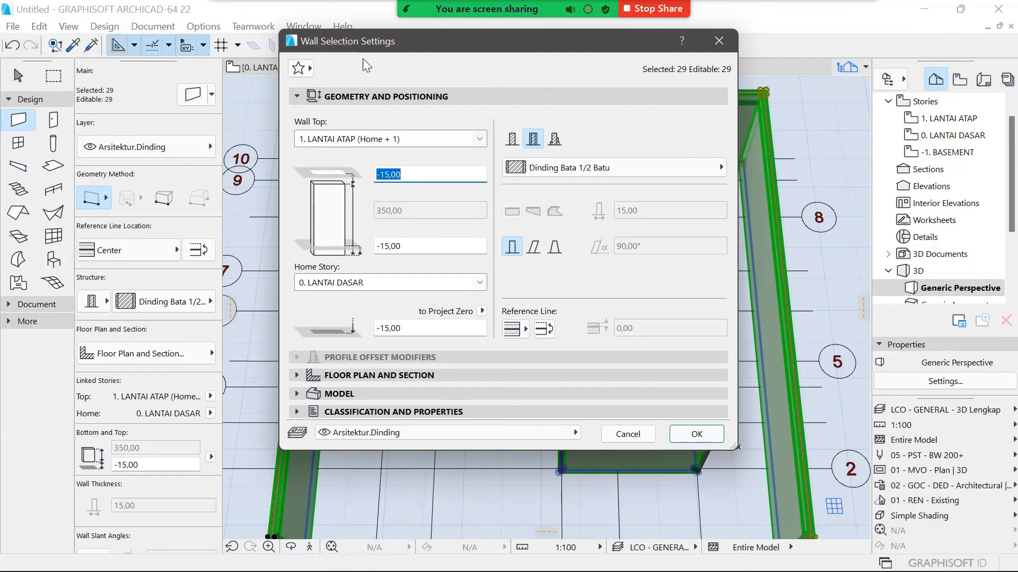
pyautogui.click(398, 95)
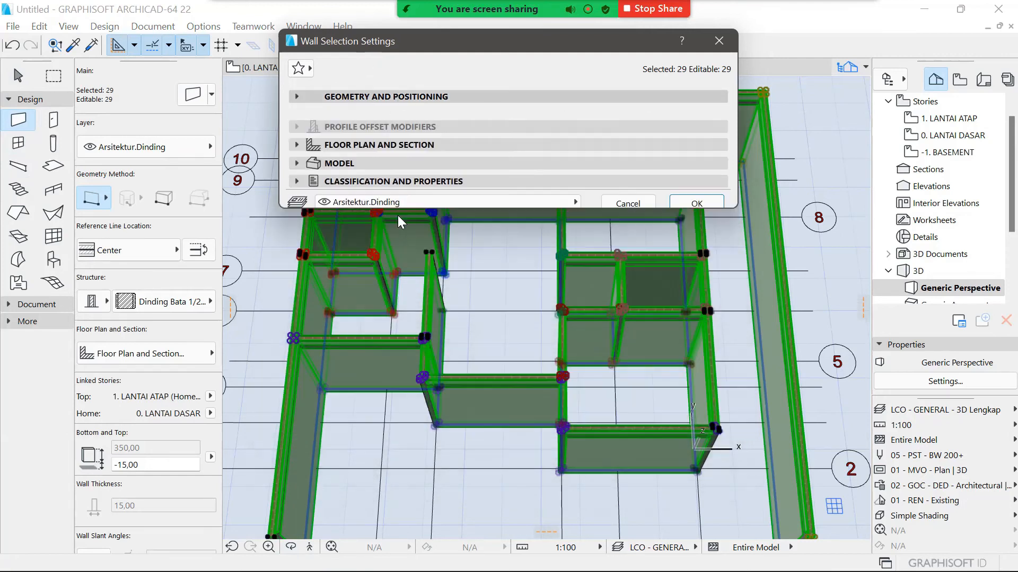
pyautogui.click(414, 150)
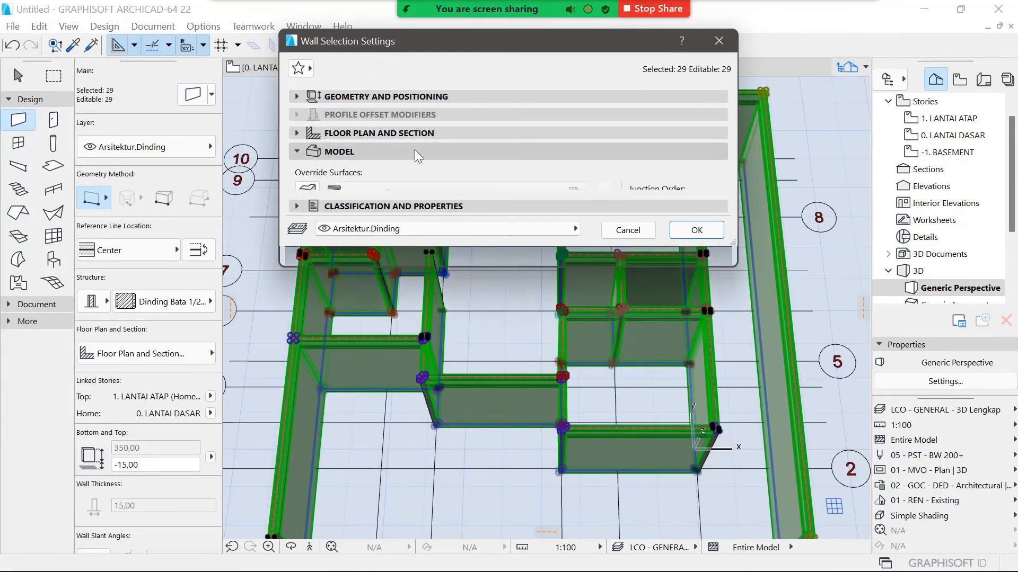
pyautogui.click(307, 192)
pyautogui.click(307, 215)
pyautogui.click(308, 236)
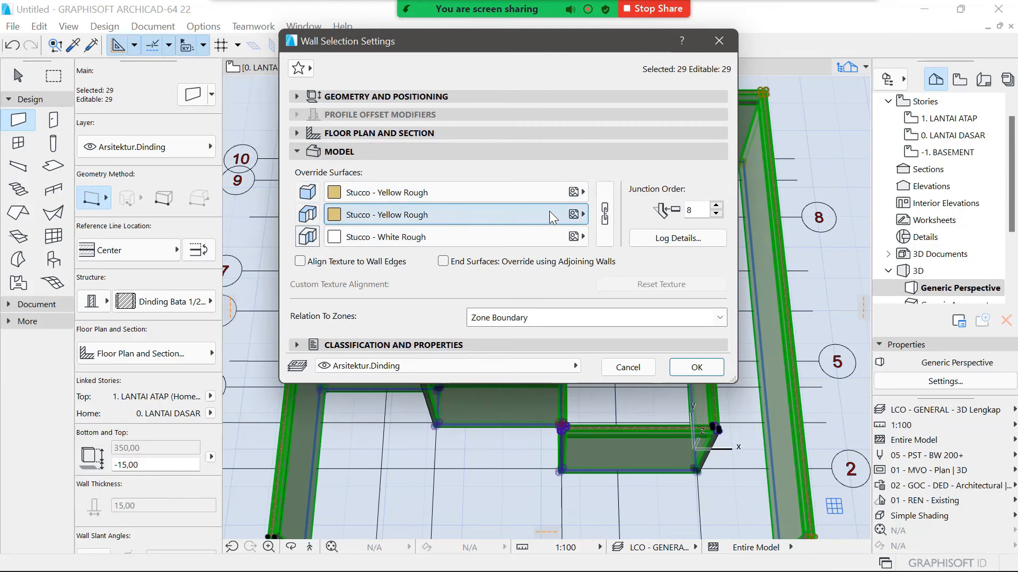
pyautogui.click(605, 214)
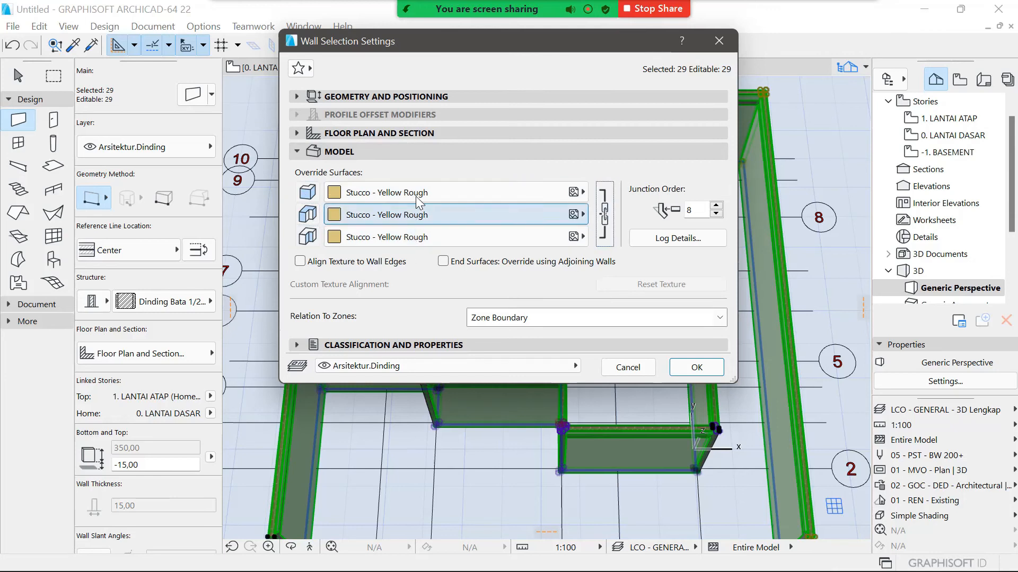
# Step: Set the linked override surfaces of all walls to Cat - Golden Beige, apply the change and deselect the walls
pyautogui.click(548, 194)
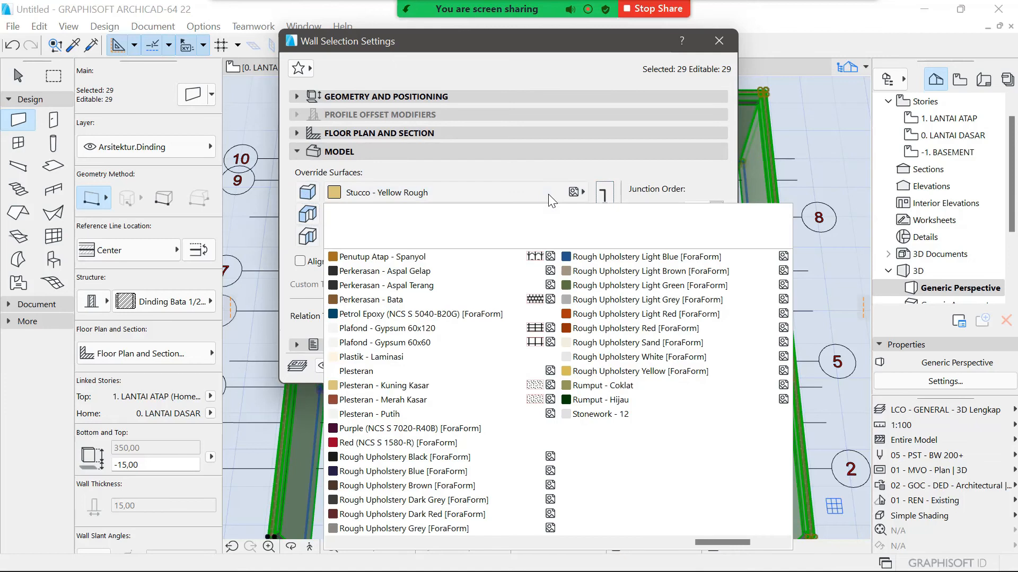
pyautogui.moveTo(707, 546); pyautogui.dragTo(413, 537)
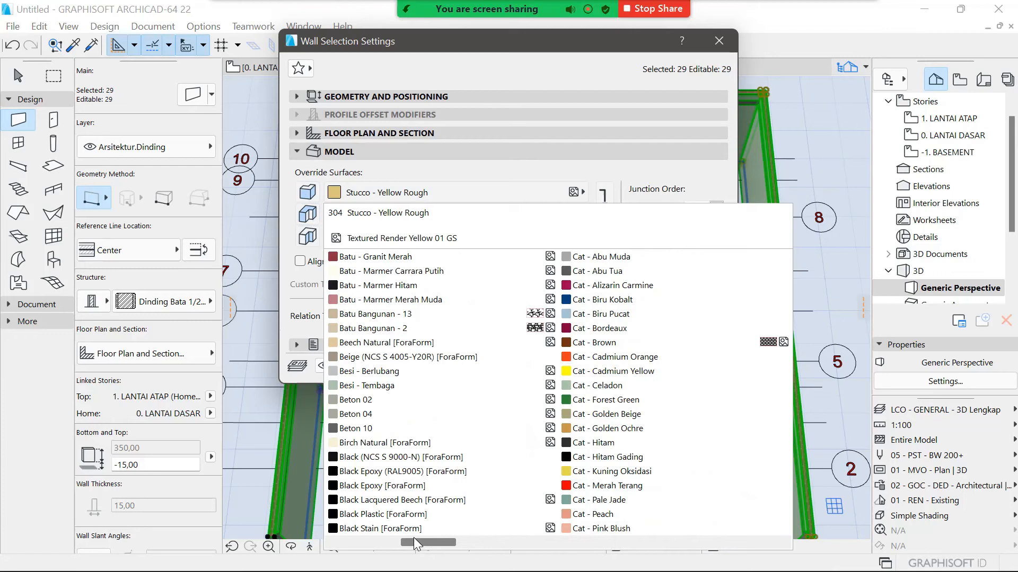
pyautogui.click(604, 416)
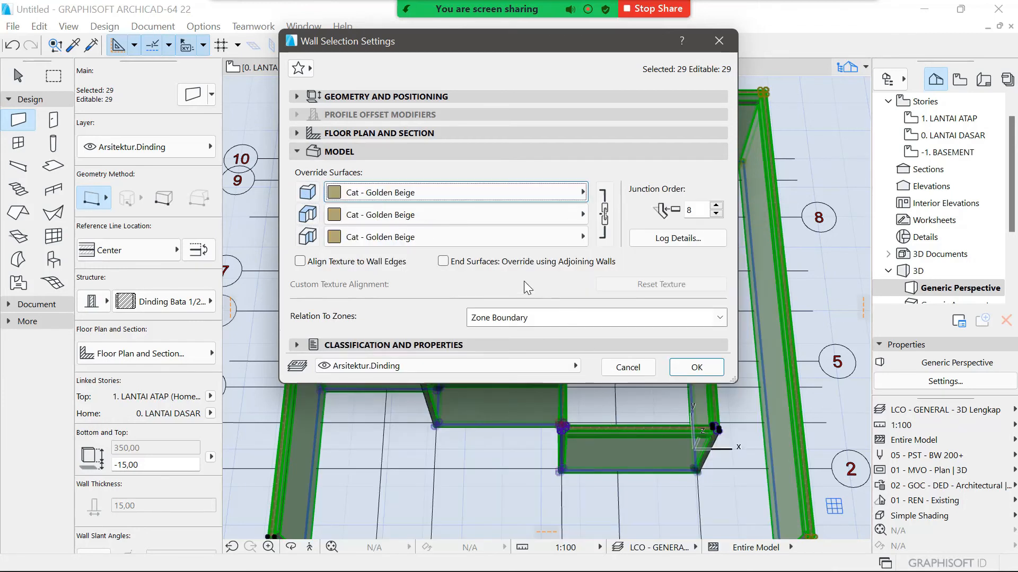
pyautogui.click(697, 368)
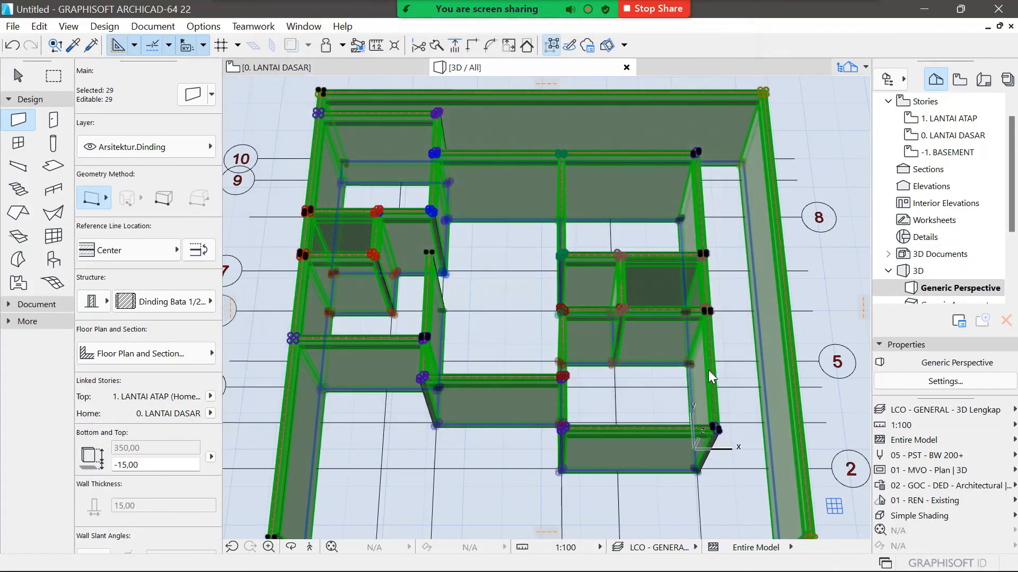
pyautogui.click(334, 69)
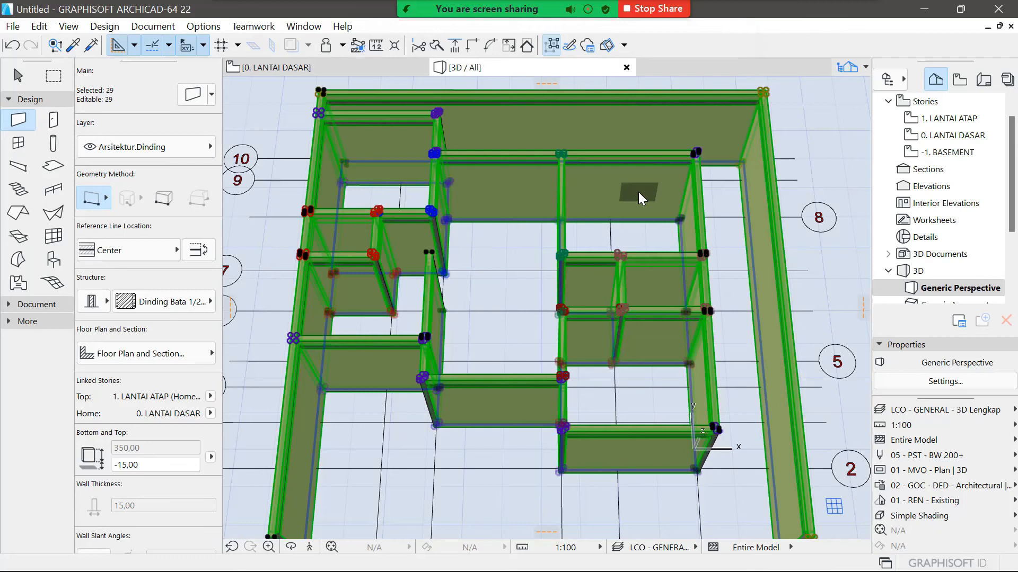
pyautogui.press('Escape')
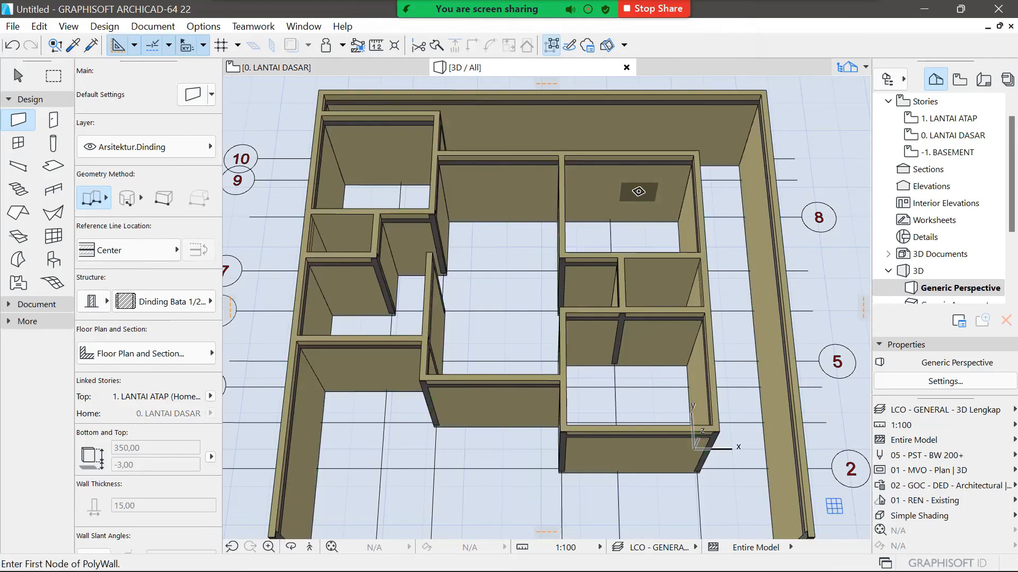
# Step: Examine the walls from the front in 3D and review the base offset in their geometry and positioning settings
pyautogui.scroll(-2, 629, 371)
pyautogui.scroll(-1, 629, 371)
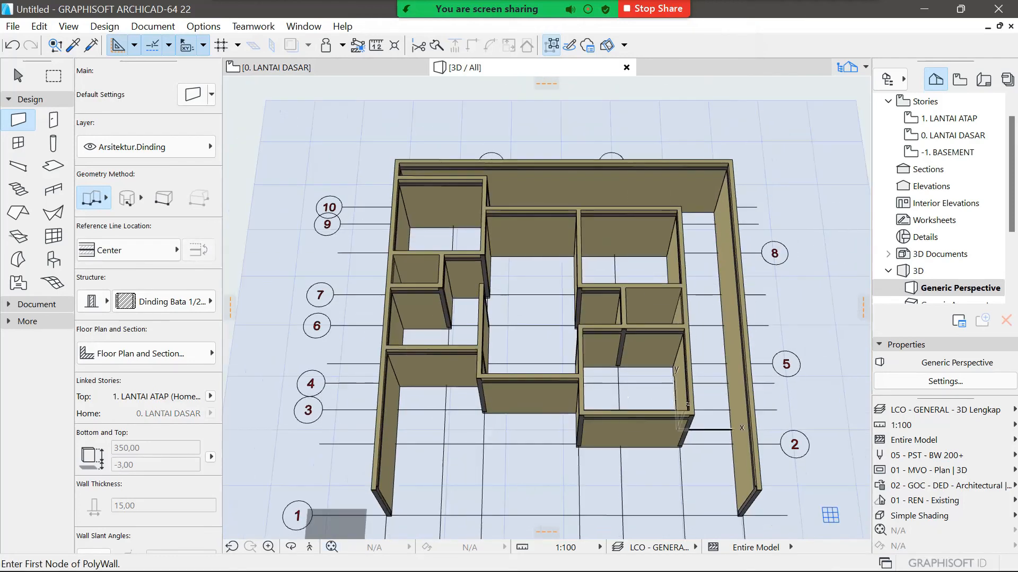
pyautogui.click(291, 546)
pyautogui.moveTo(578, 419); pyautogui.dragTo(589, 293)
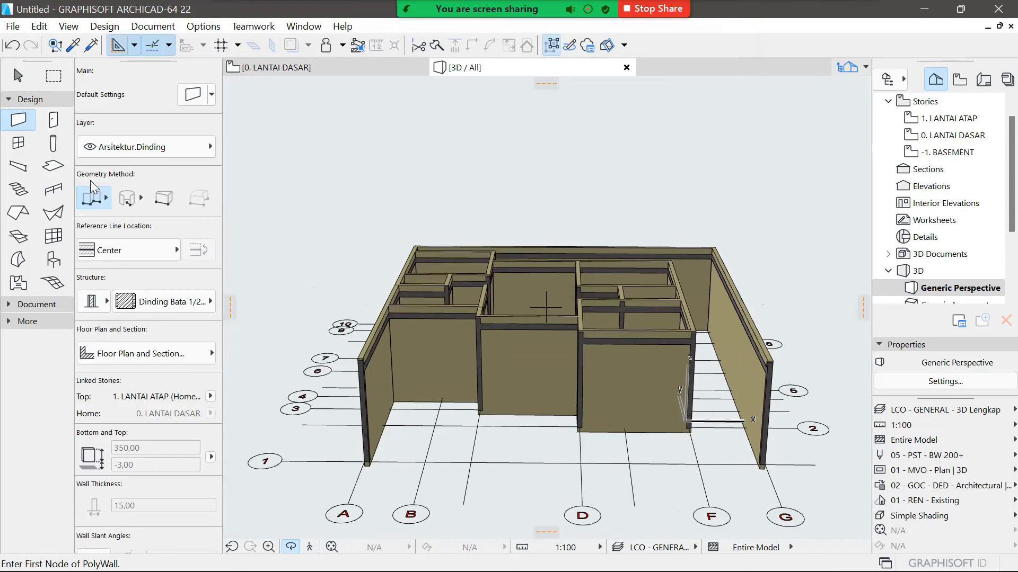
pyautogui.click(205, 97)
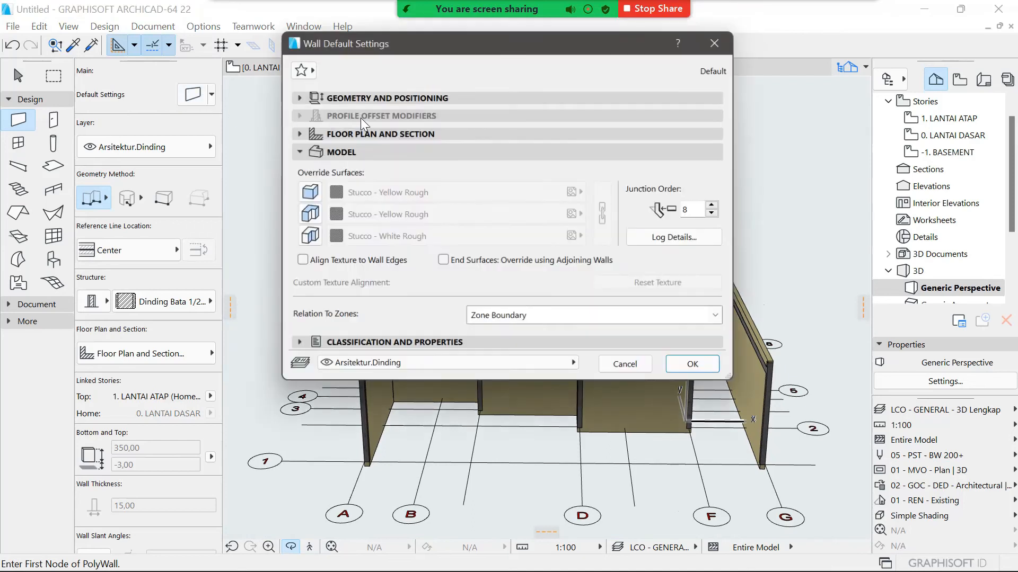
pyautogui.click(404, 100)
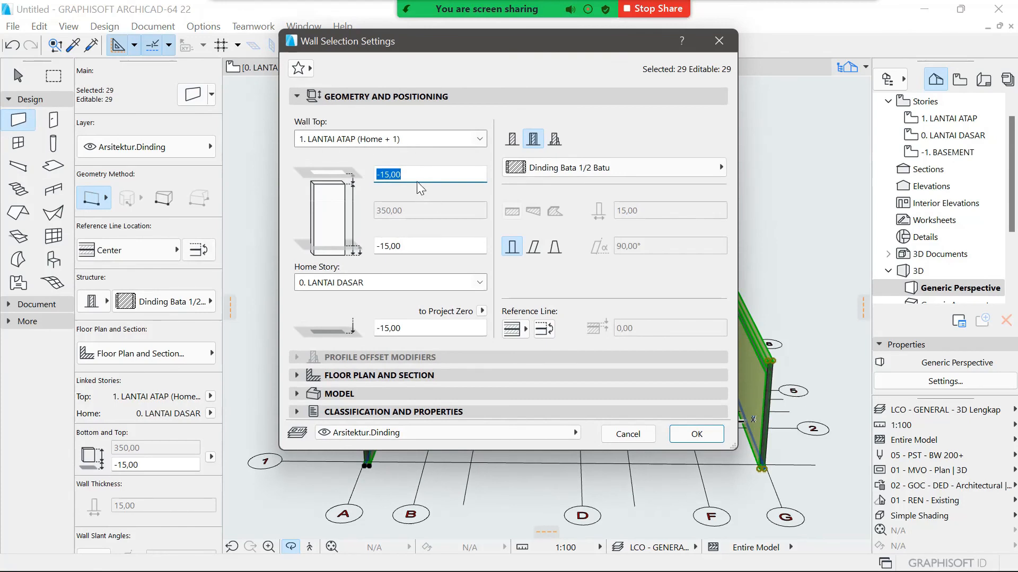
pyautogui.click(413, 245)
pyautogui.moveTo(413, 246); pyautogui.dragTo(345, 252)
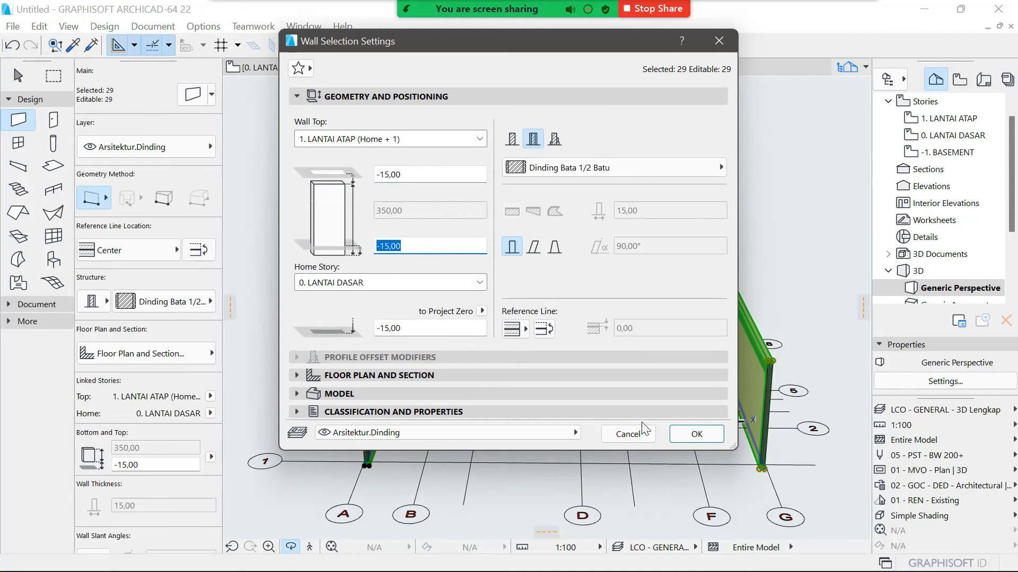
pyautogui.click(692, 435)
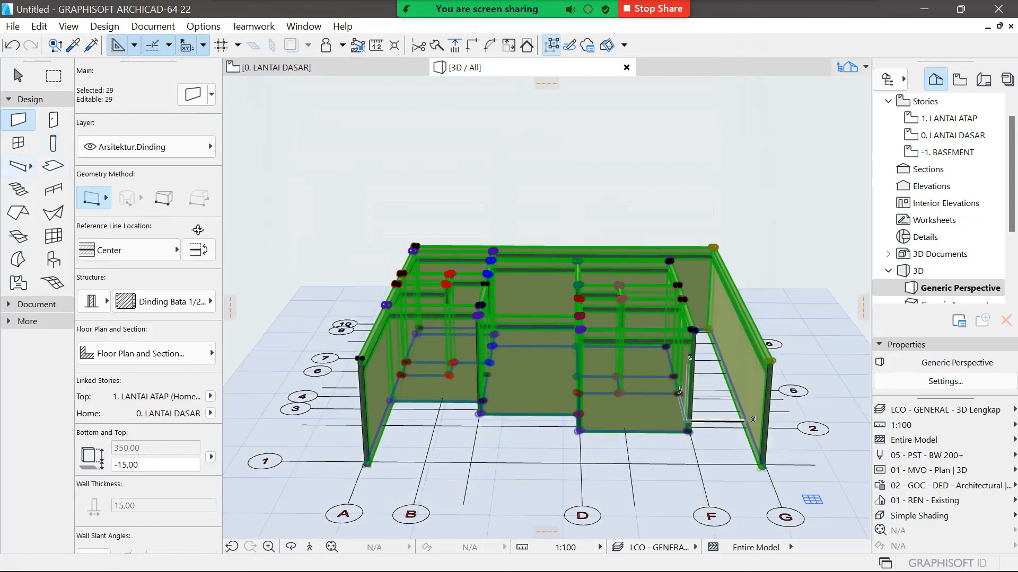
pyautogui.press('Escape')
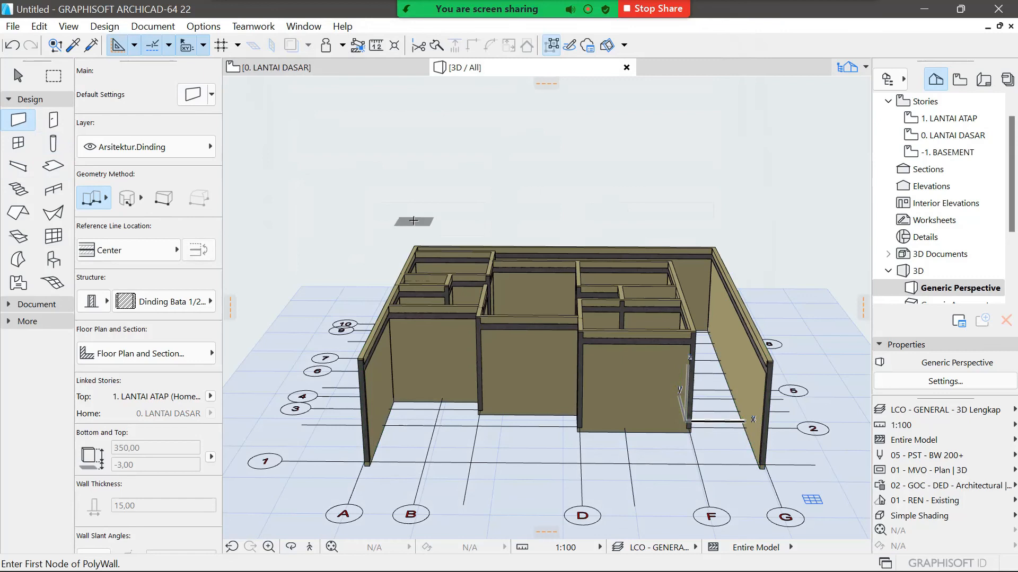
# Step: Select all beams and set their base elevation to project zero to -3,00, apply the change and deselect them
pyautogui.click(19, 168)
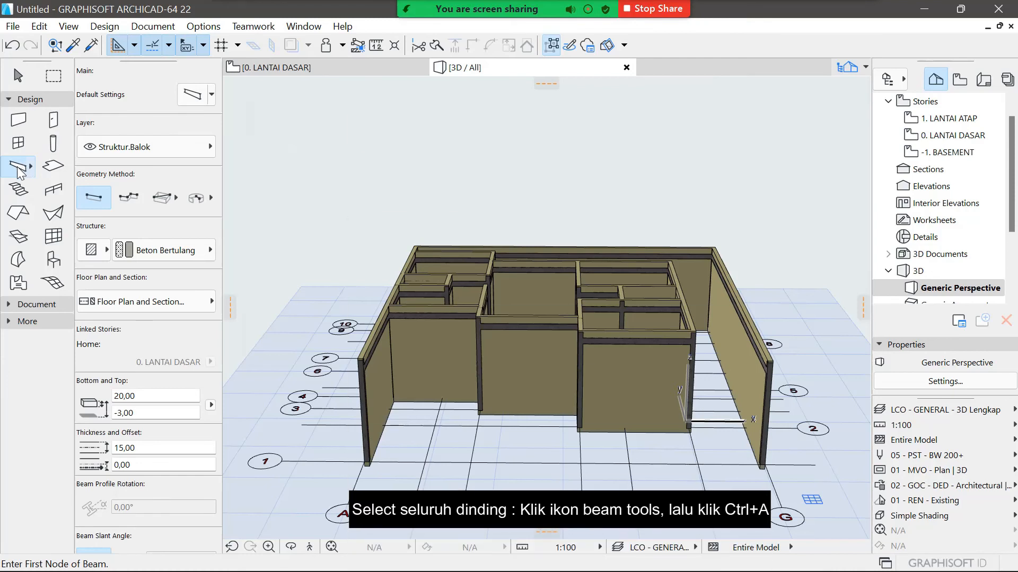
pyautogui.hotkey('ctrl', 'a')
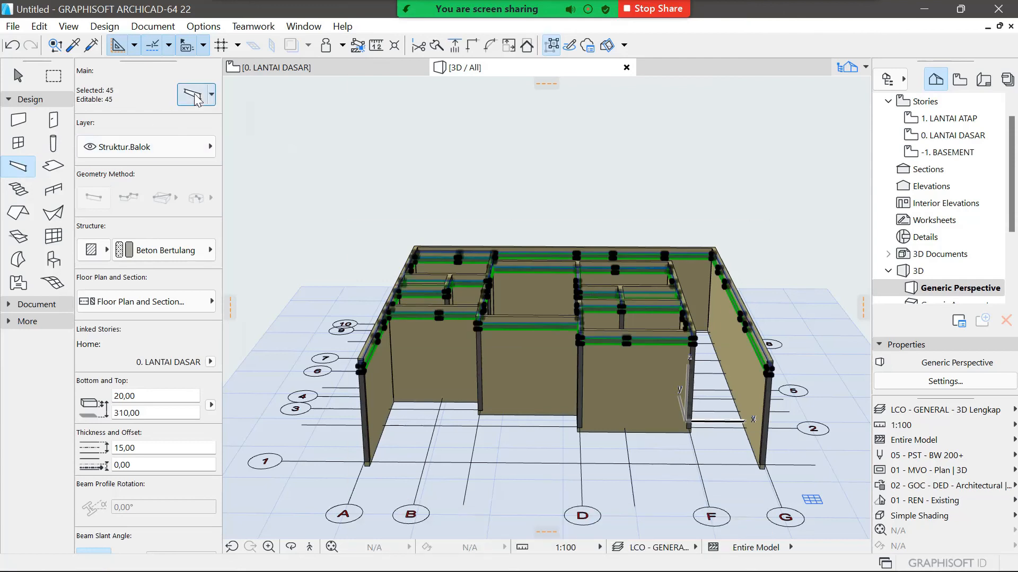
pyautogui.hotkey('ctrl', 't')
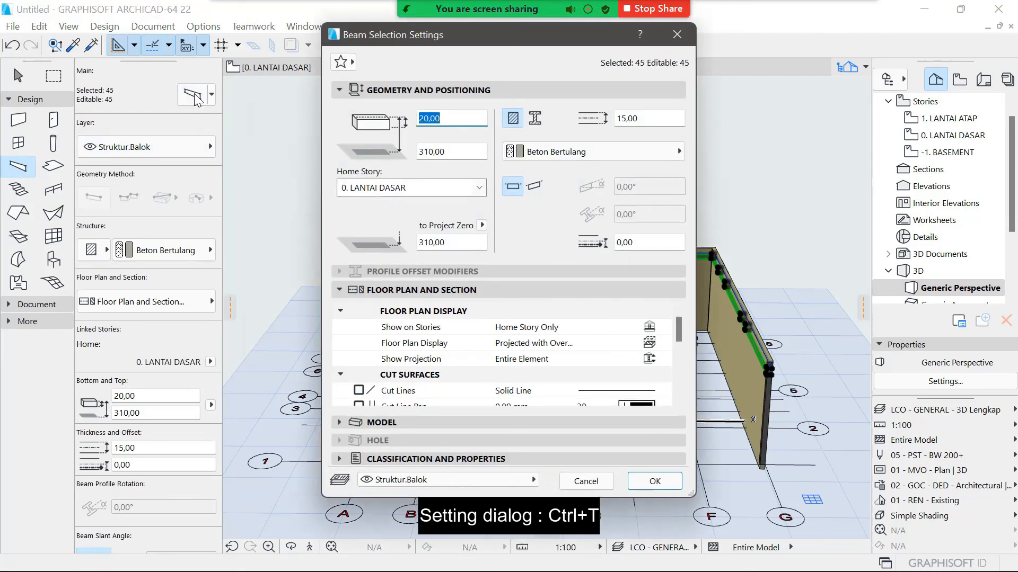
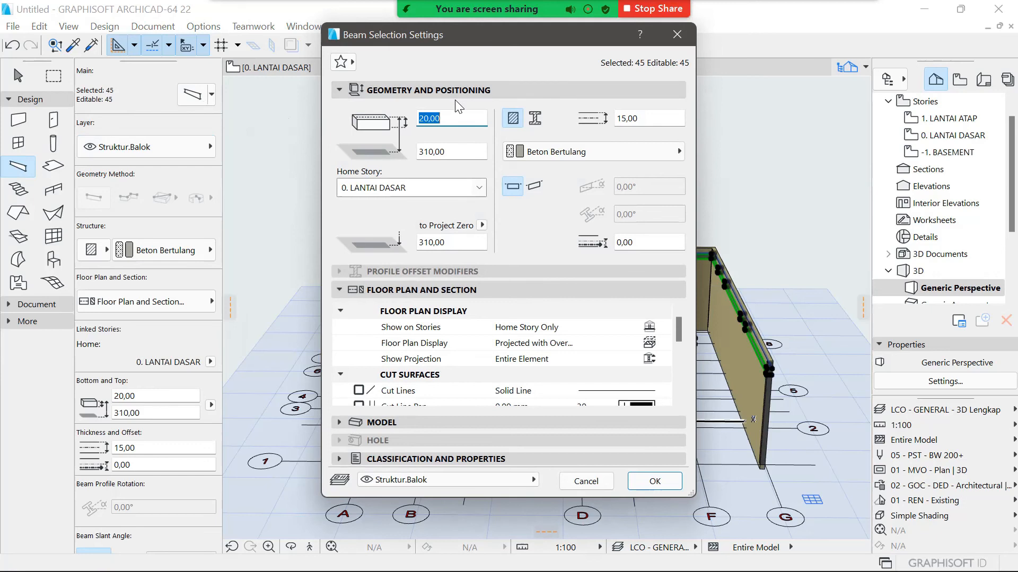
pyautogui.click(450, 242)
pyautogui.write('-3,00')
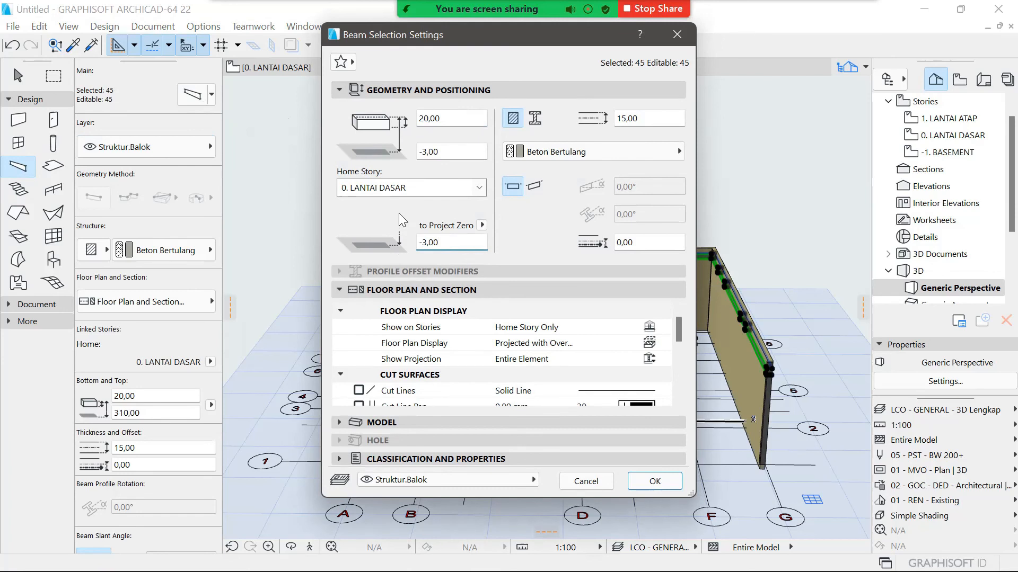
pyautogui.click(645, 481)
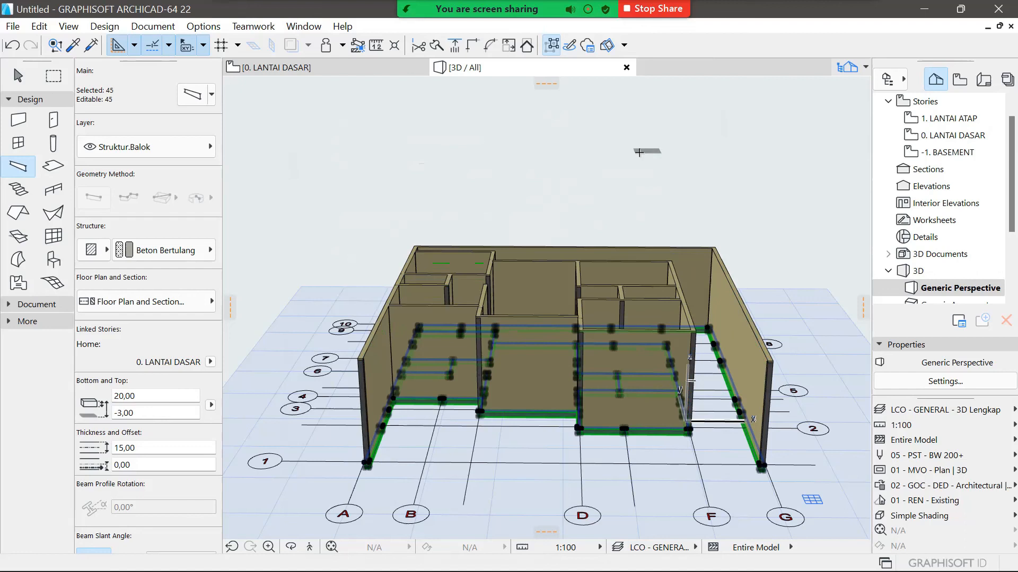
pyautogui.press('Escape')
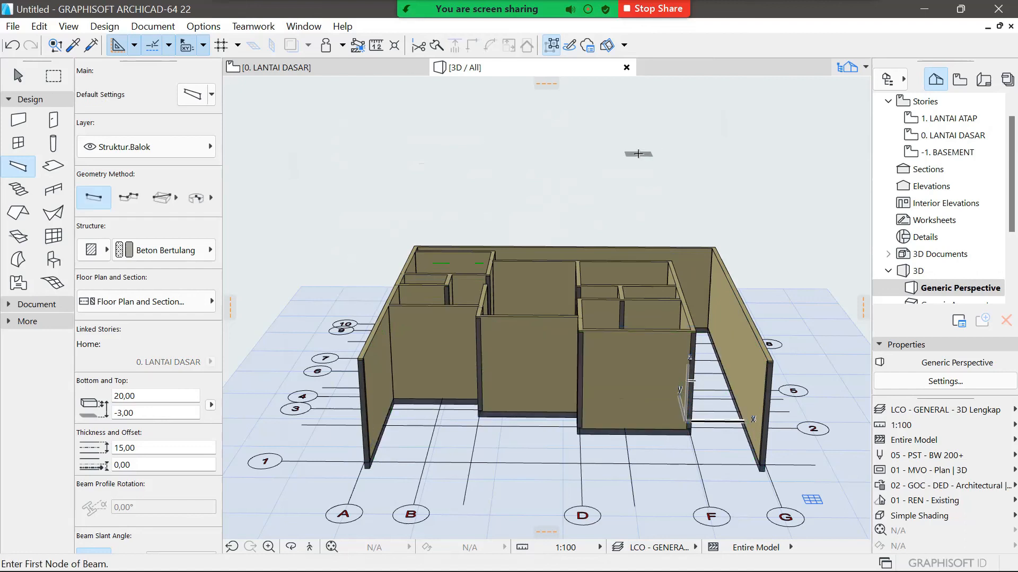
# Step: Select all columns, set both their base offset and top offset to -3, apply the change and deselect them
pyautogui.click(46, 150)
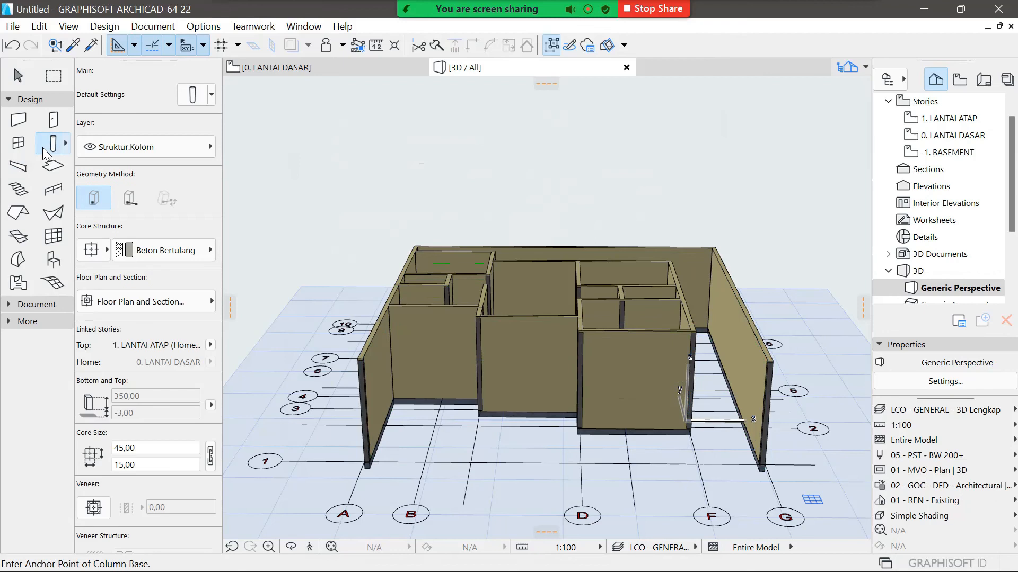
pyautogui.hotkey('ctrl', 'a')
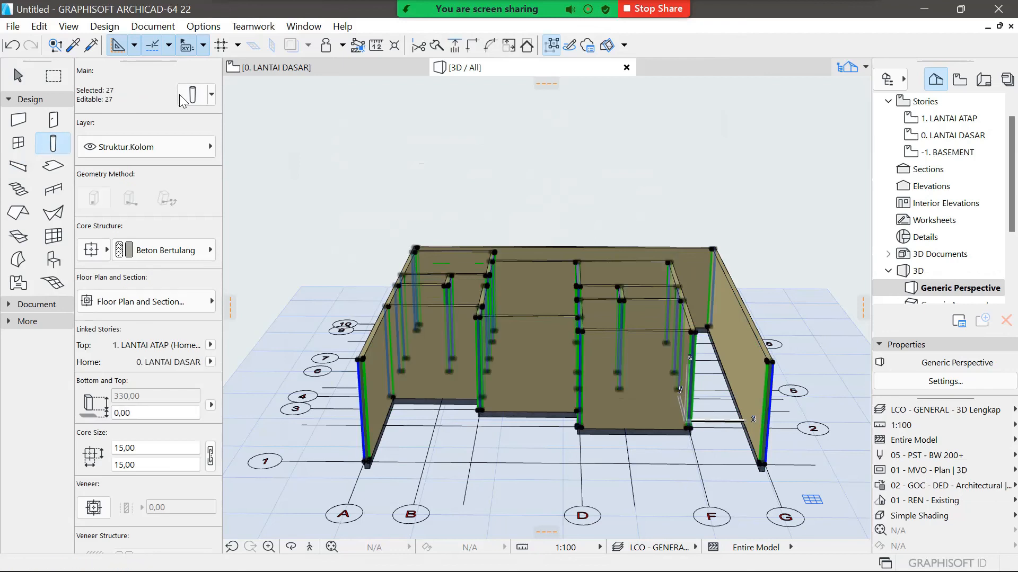
pyautogui.click(184, 102)
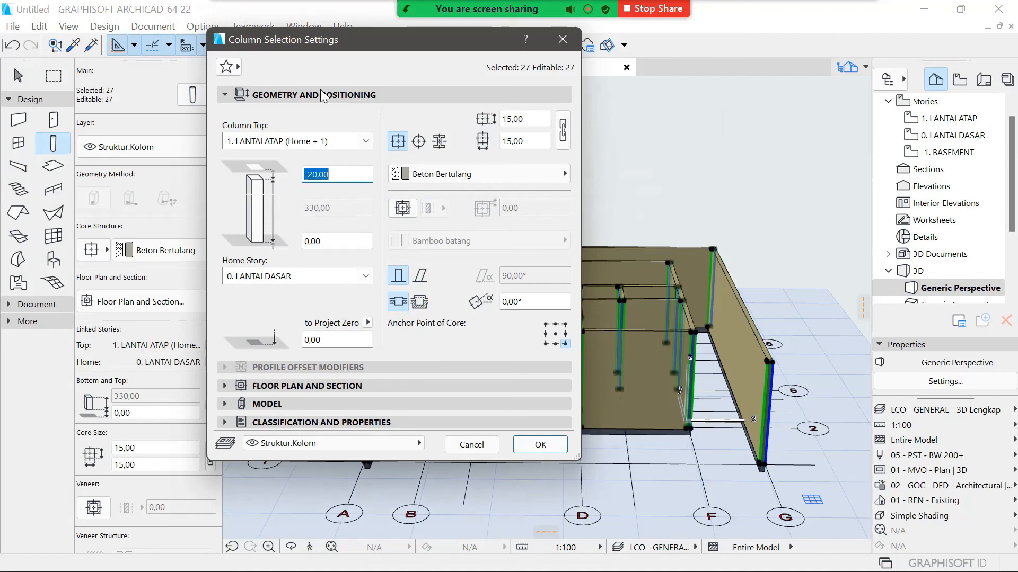
pyautogui.click(332, 242)
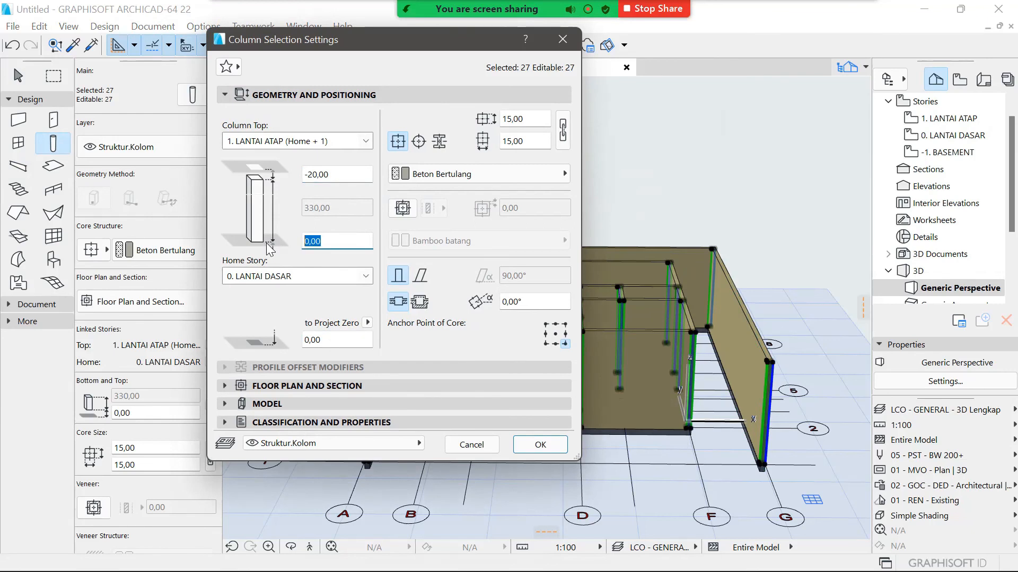
pyautogui.write('-')
pyautogui.moveTo(336, 175); pyautogui.dragTo(274, 171)
pyautogui.write('-3')
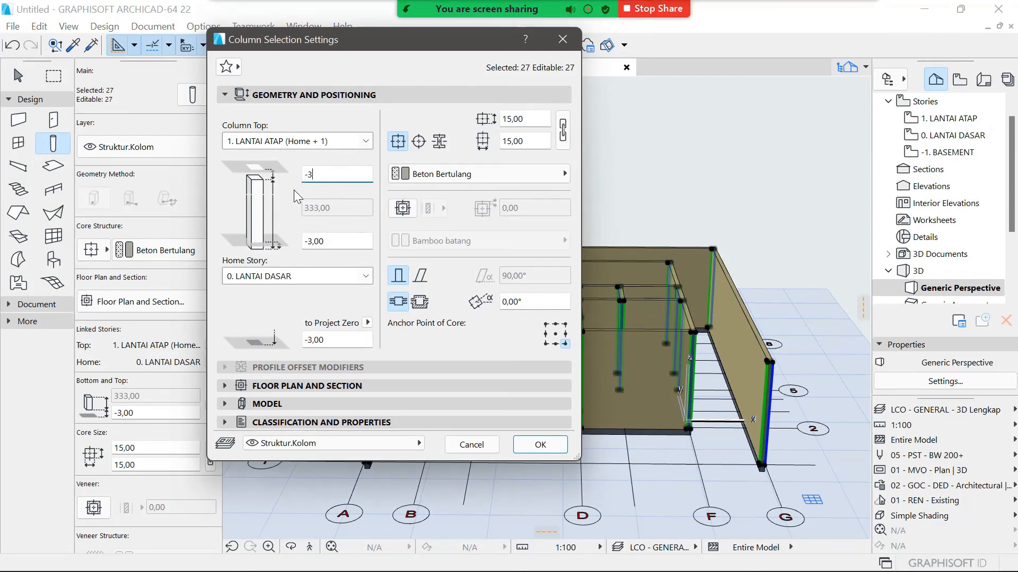
pyautogui.click(530, 444)
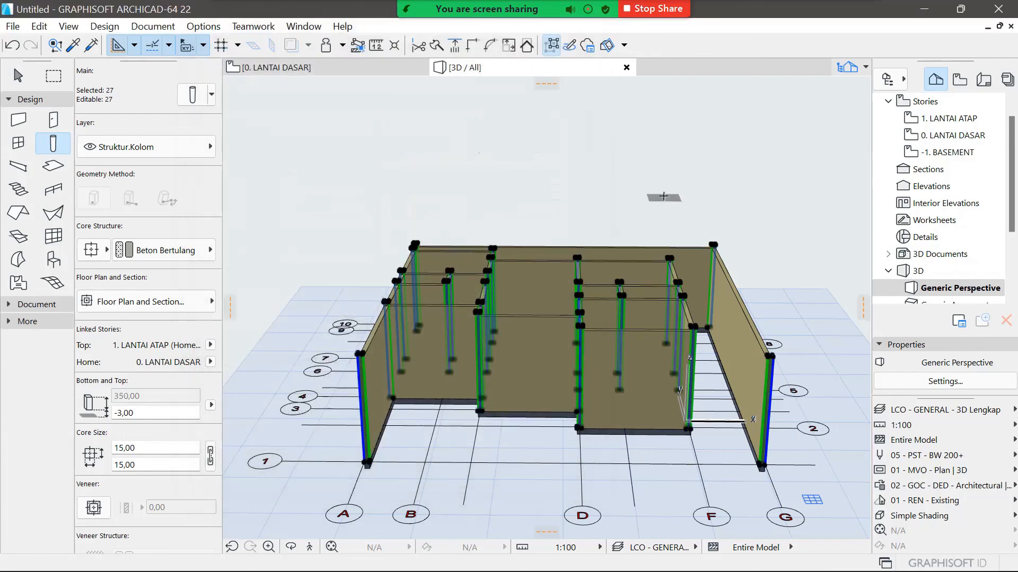
pyautogui.press('Escape')
# Step: Select all beams in the 3D view and open Edit Elements by Stories
pyautogui.scroll(3, 684, 336)
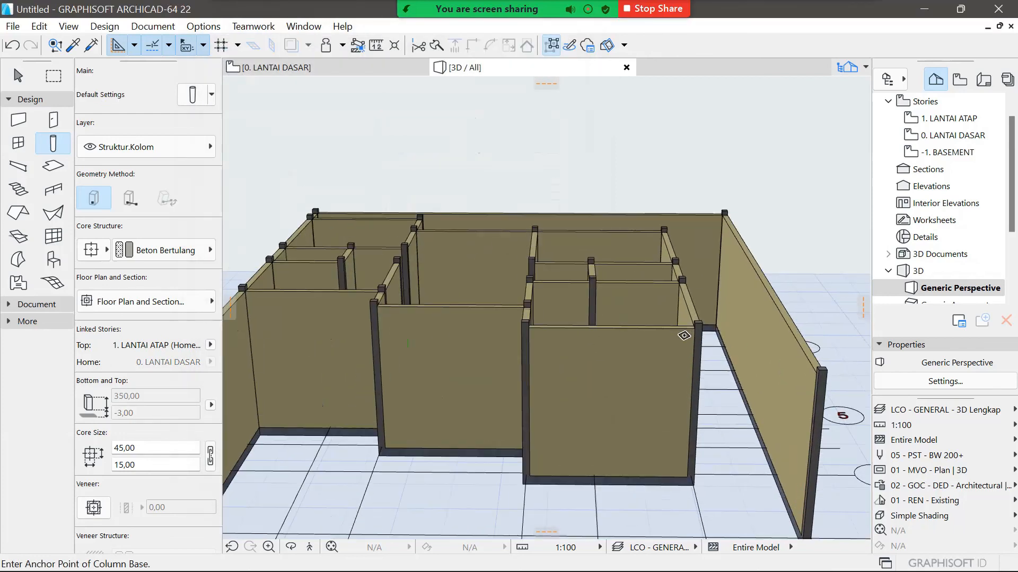
pyautogui.scroll(3, 683, 335)
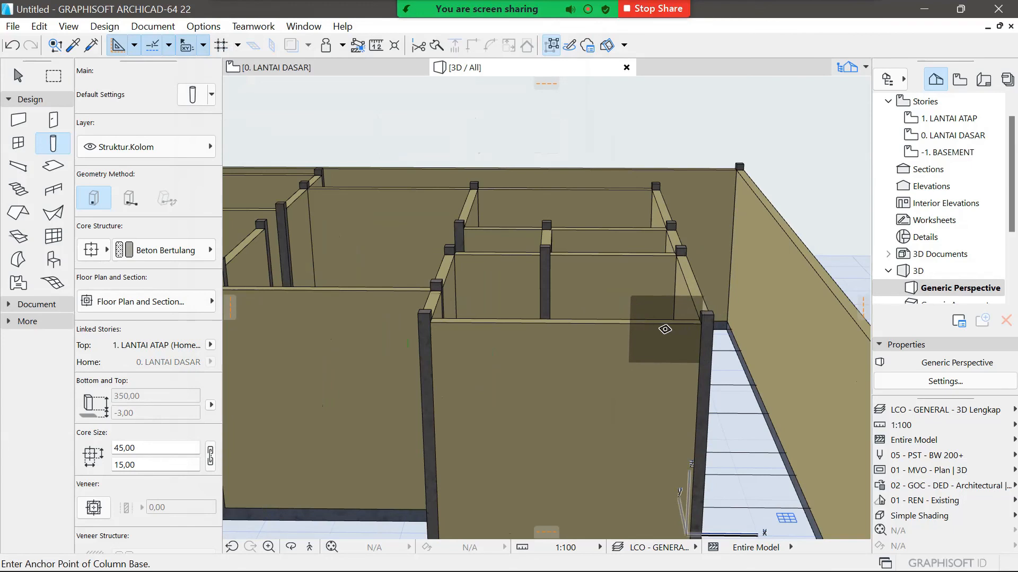
pyautogui.press('Escape')
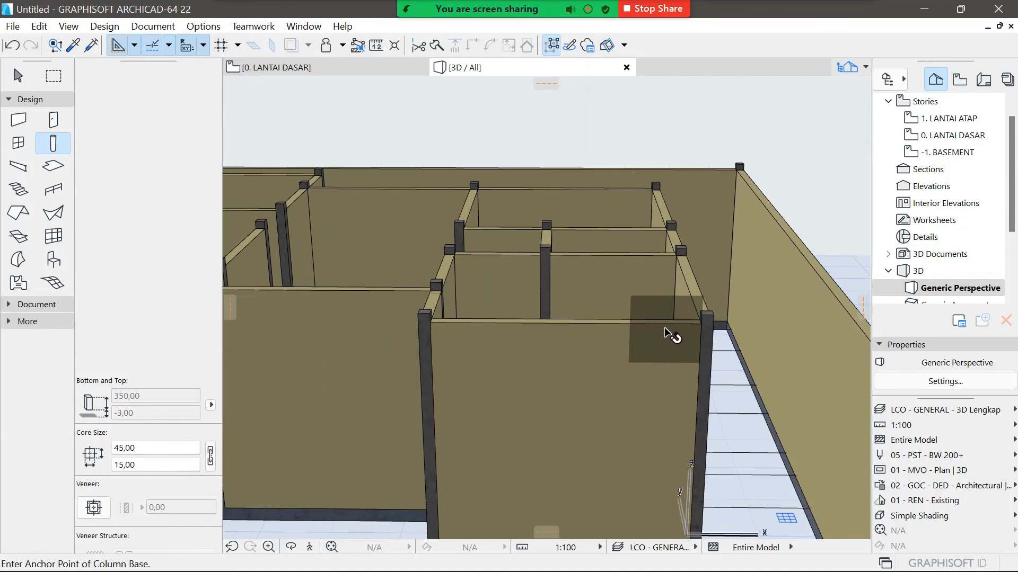
pyautogui.scroll(-1, 427, 324)
pyautogui.scroll(-1, 427, 324)
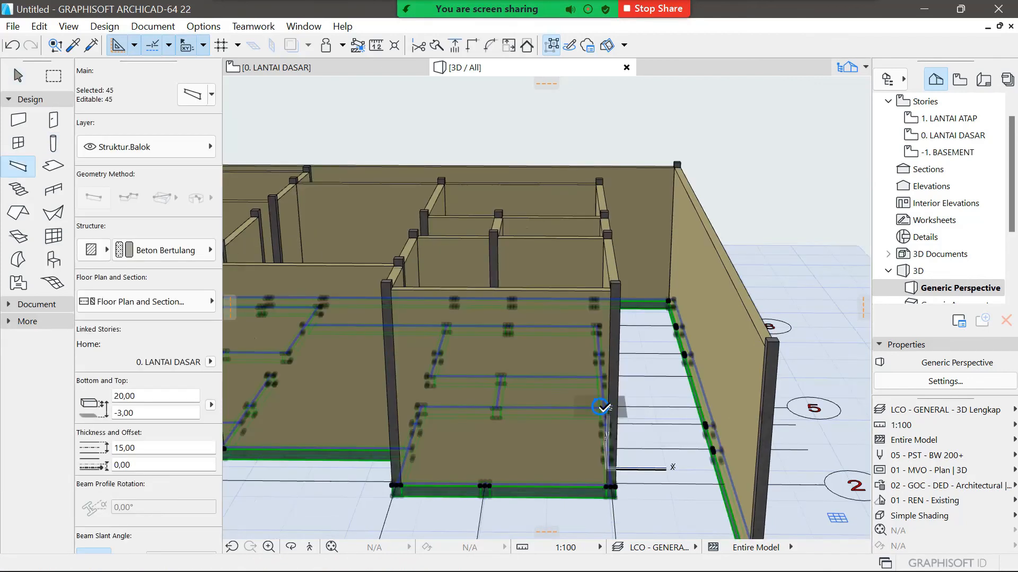
pyautogui.rightClick(949, 106)
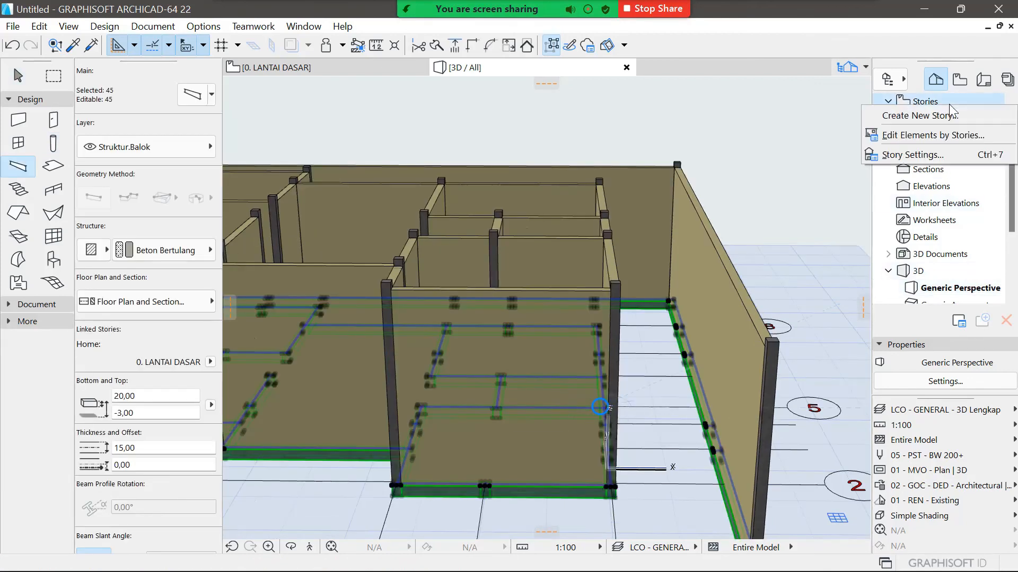
pyautogui.click(950, 97)
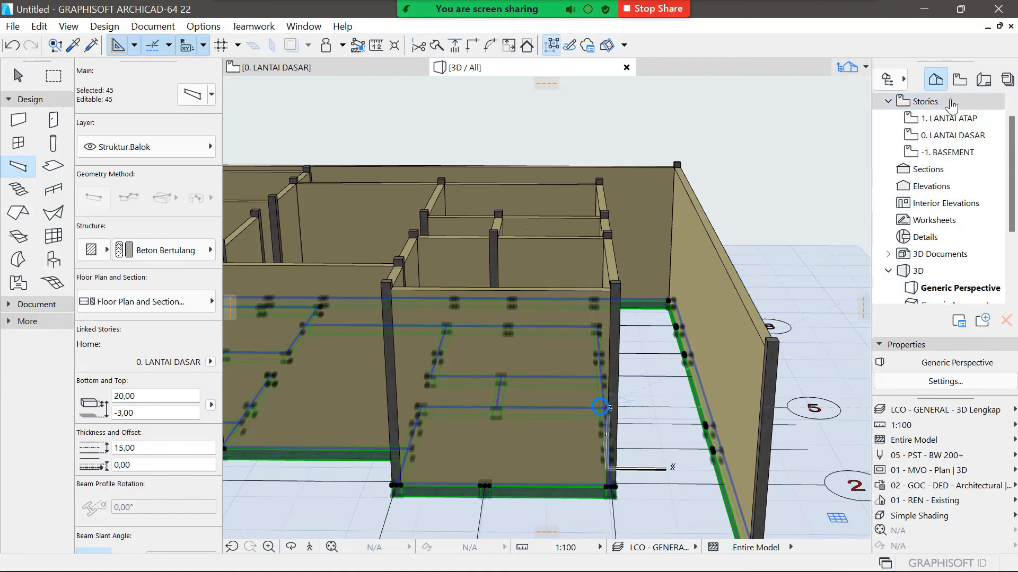
pyautogui.rightClick(947, 101)
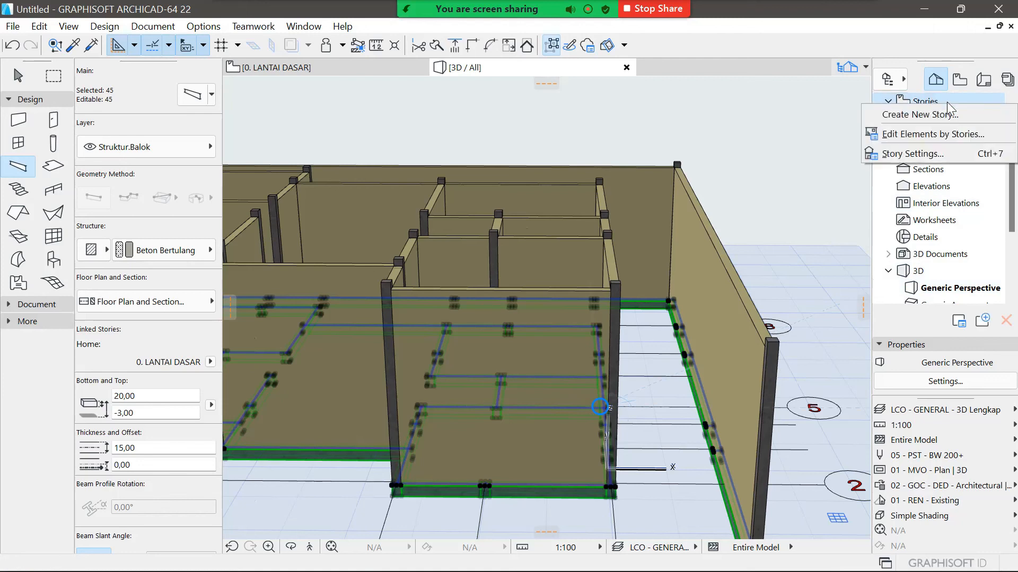
pyautogui.click(949, 137)
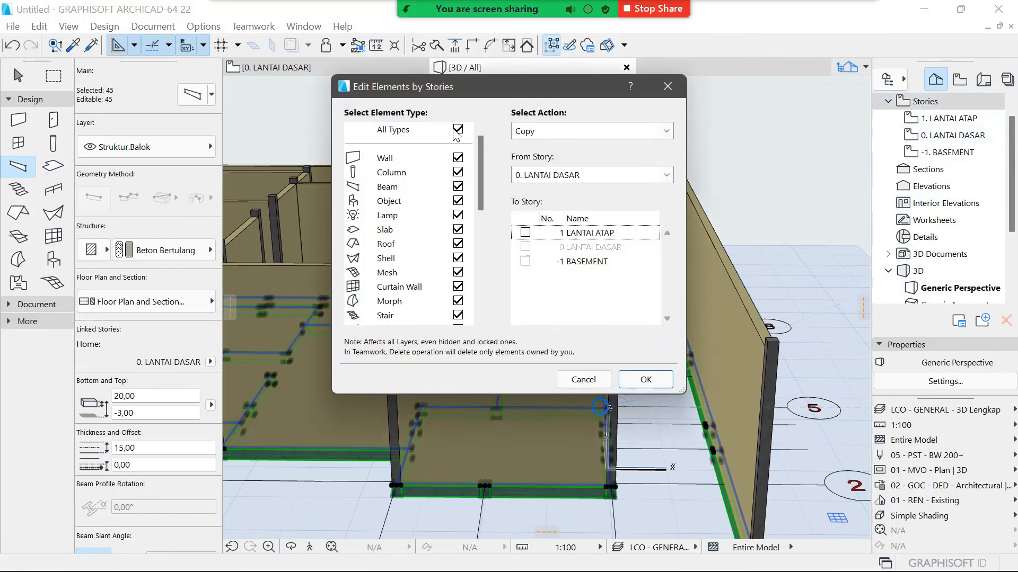
# Step: Restrict the element types for the story edit to Beam only and choose the Copy action
pyautogui.click(458, 129)
pyautogui.click(458, 157)
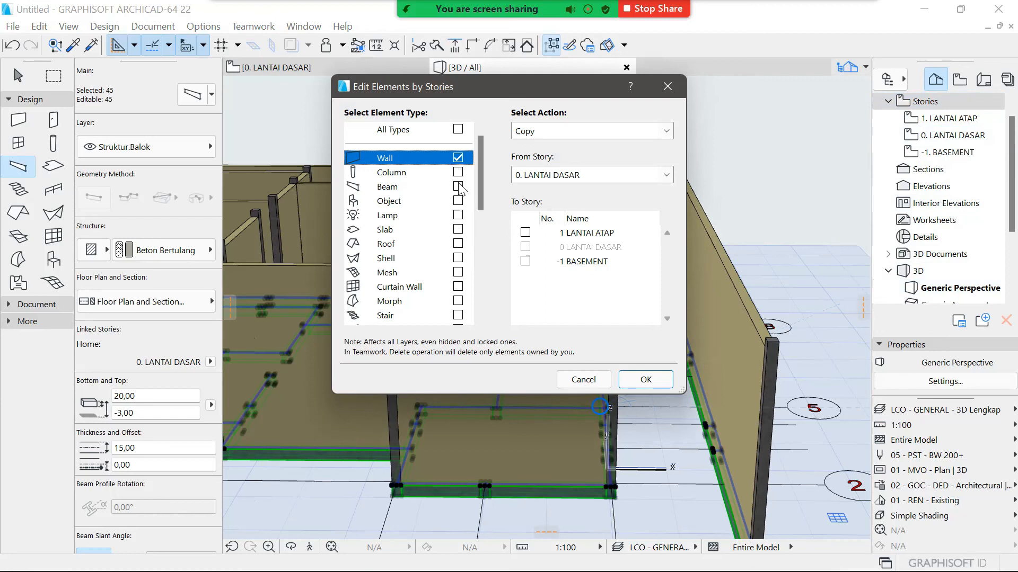
pyautogui.click(458, 187)
pyautogui.click(458, 157)
pyautogui.click(548, 132)
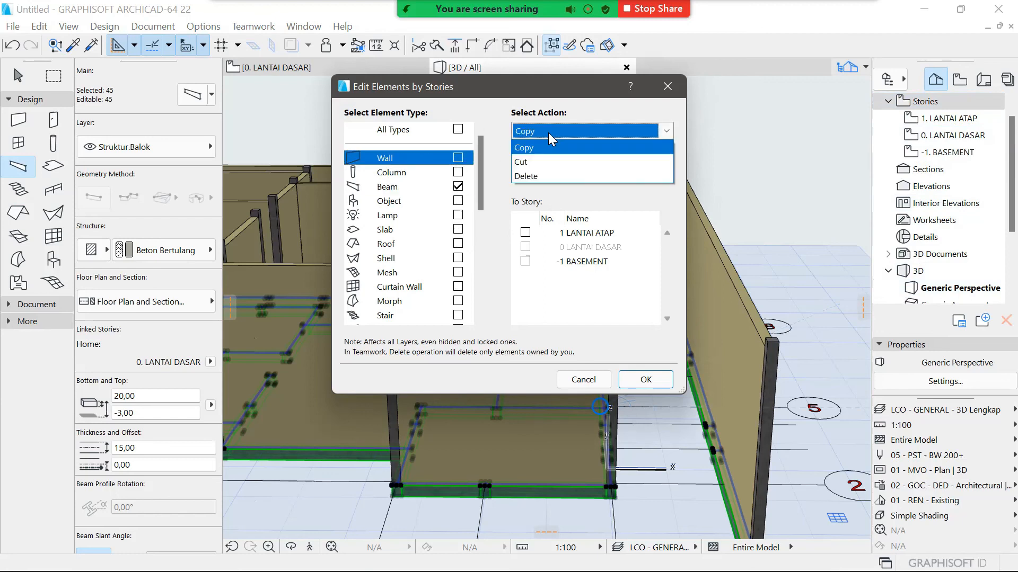
pyautogui.click(540, 146)
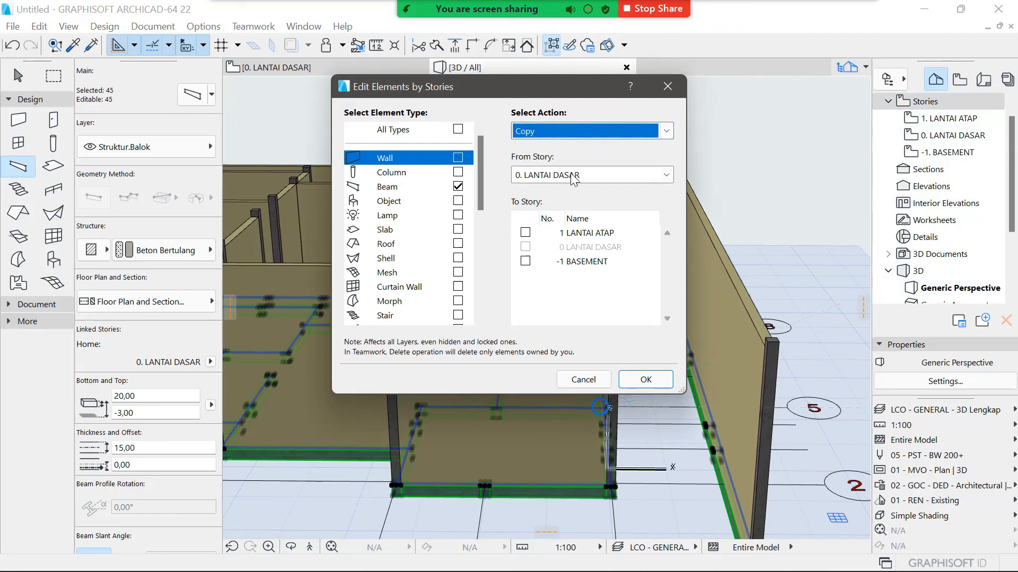
# Step: Copy the beams from story 0. LANTAI DASAR to 1 LANTAI ATAP and deselect everything
pyautogui.click(666, 175)
pyautogui.click(666, 175)
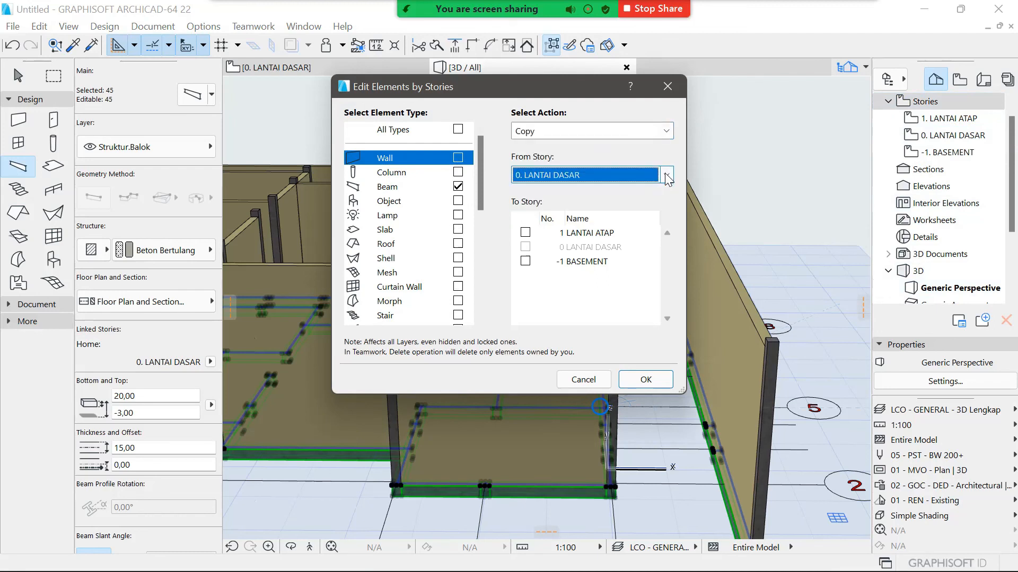
pyautogui.click(666, 176)
pyautogui.click(586, 206)
pyautogui.click(561, 236)
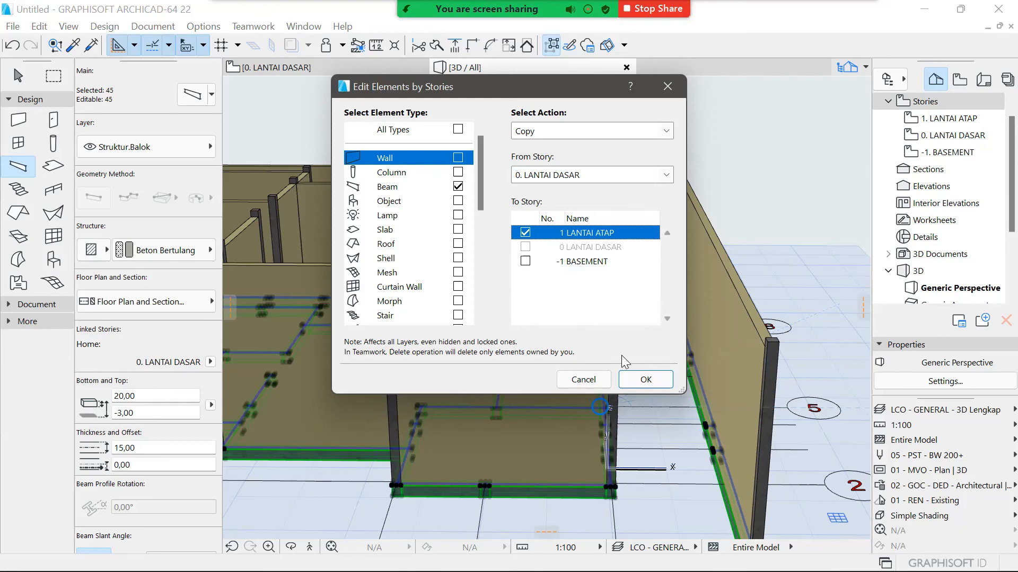
pyautogui.click(639, 377)
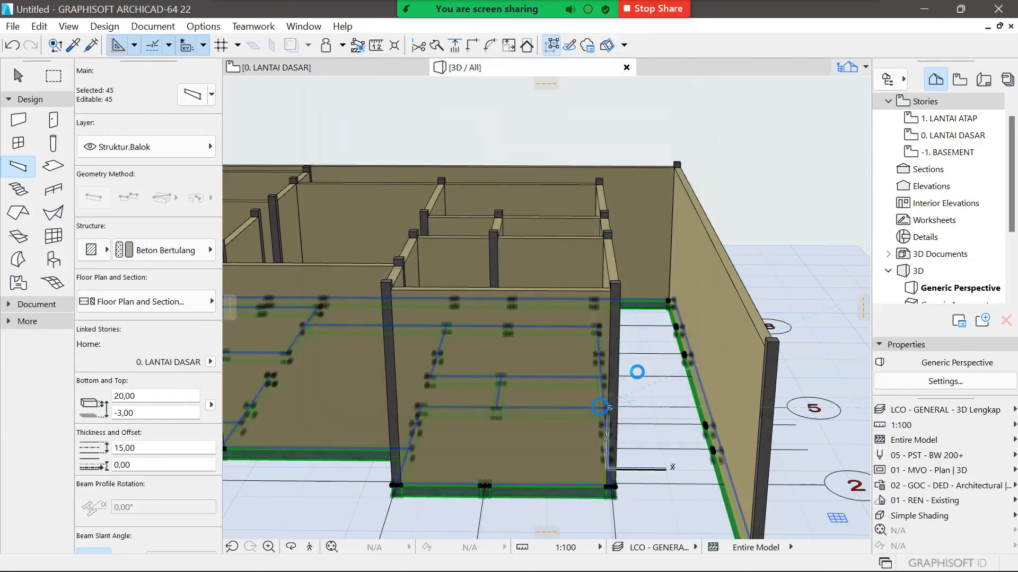
pyautogui.press('Escape')
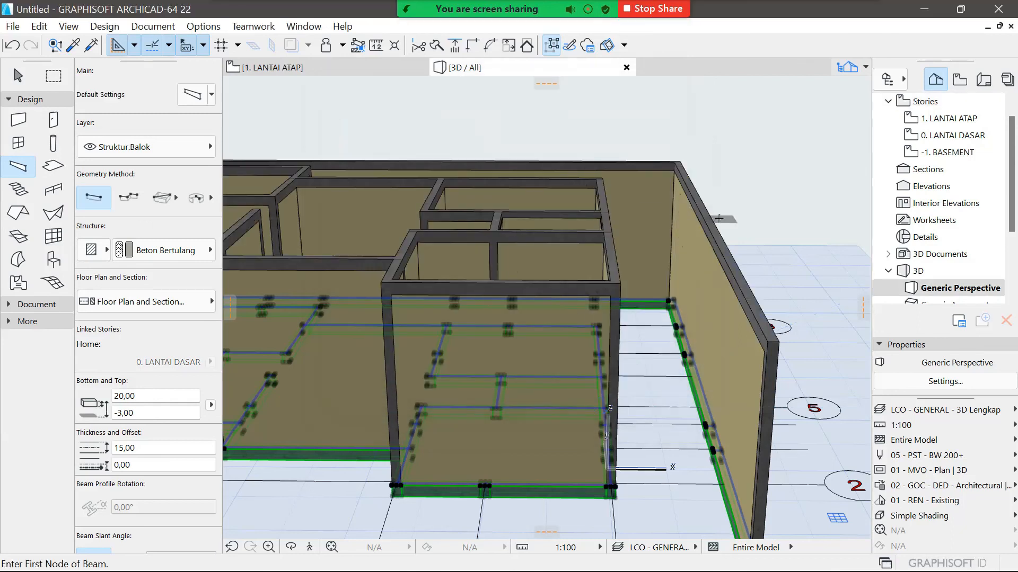
pyautogui.scroll(-5, 650, 378)
pyautogui.keyDown('shift'); pyautogui.moveTo(650, 378); pyautogui.dragTo(373, 377, button='middle'); pyautogui.keyUp('shift')
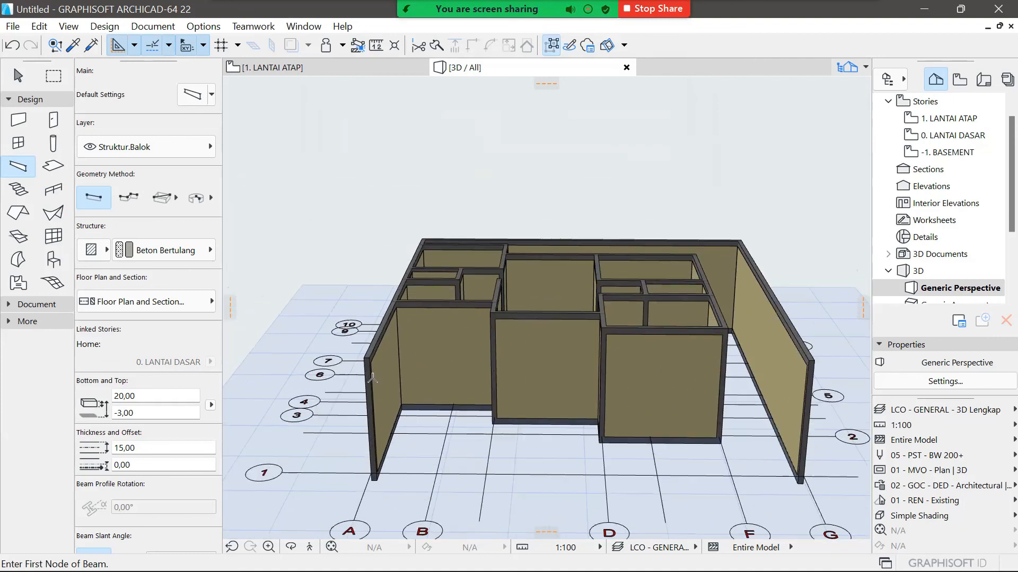